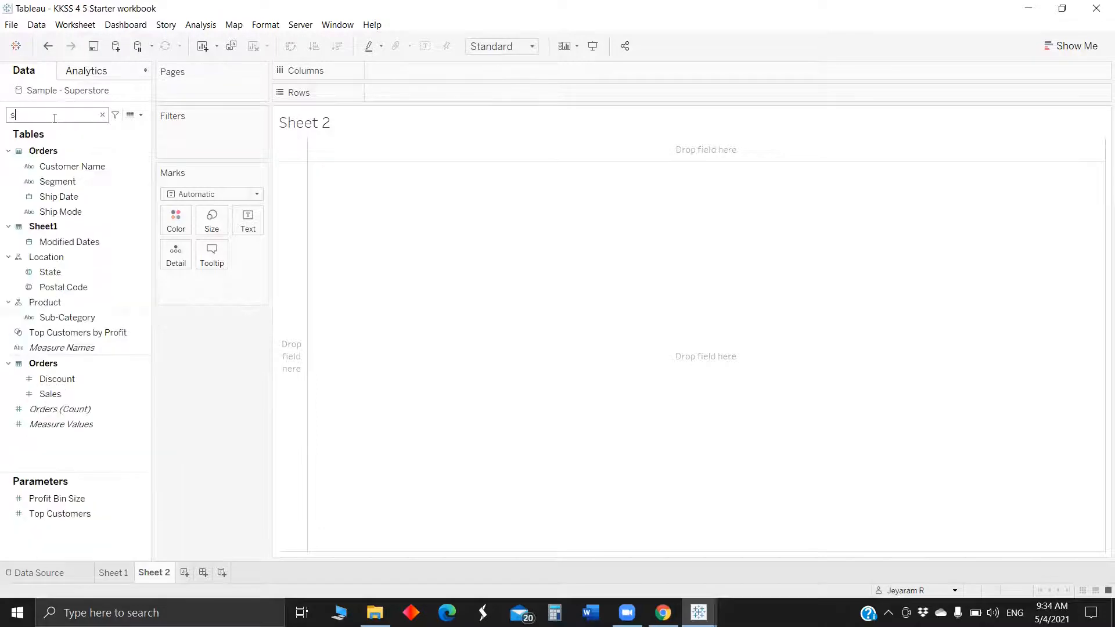
Step: Search the data fields for Sales and place it on the Rows shelf
key("BackSpace")
key("BackSpace")
key("BackSpace")
type("sal")
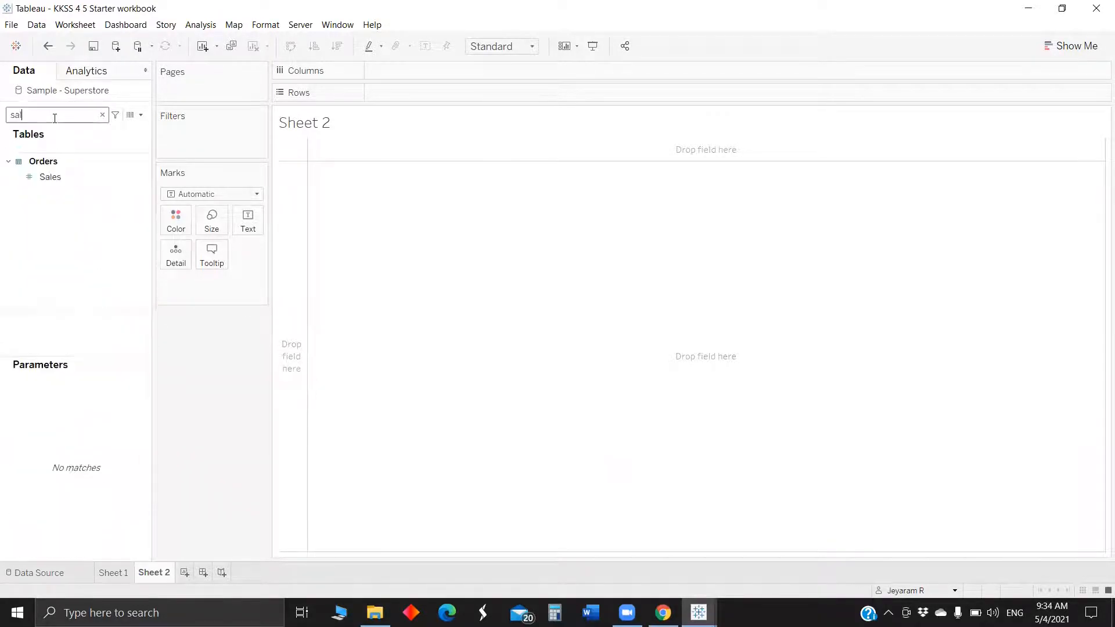
mouse_move(52, 176)
left_mouse_down()
mouse_move(402, 118)
mouse_move(413, 99)
left_mouse_up()
Step: Search the data fields for Profit and place it on the Columns shelf
left_click(39, 119)
key("BackSpace")
key("BackSpace")
key("BackSpace")
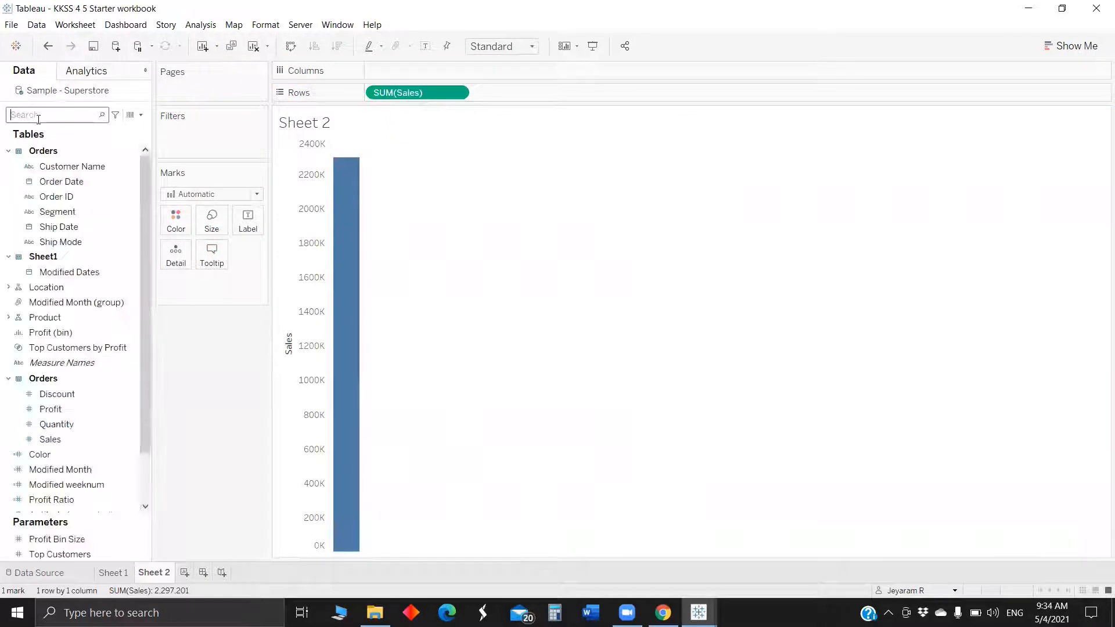
type("sum")
key("BackSpace")
key("BackSpace")
key("BackSpace")
type("pr")
left_click_drag(65, 234, 420, 68)
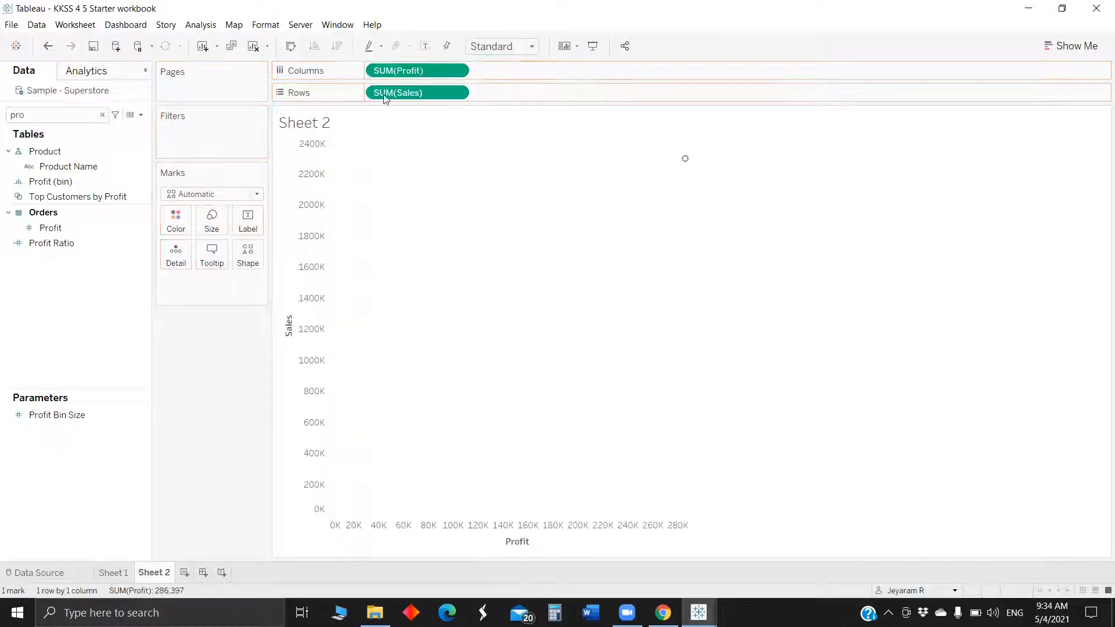
Step: Find the Region field, add it to the Detail mark, and clear the field search
double_click(66, 114)
key("BackSpace")
type("regi")
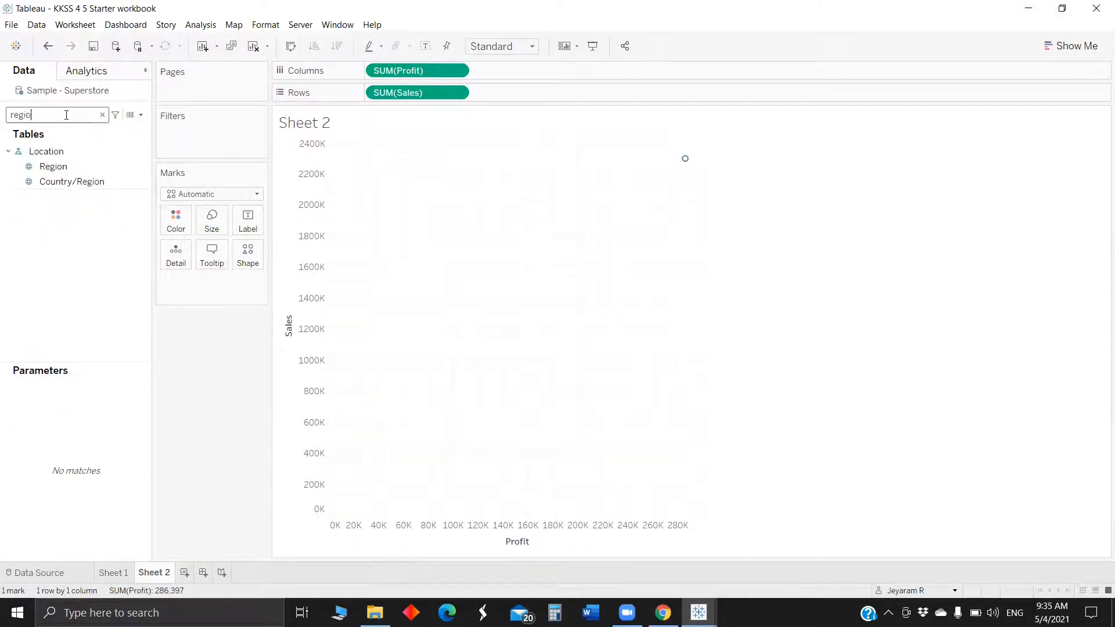
left_click(70, 168)
left_click(211, 256)
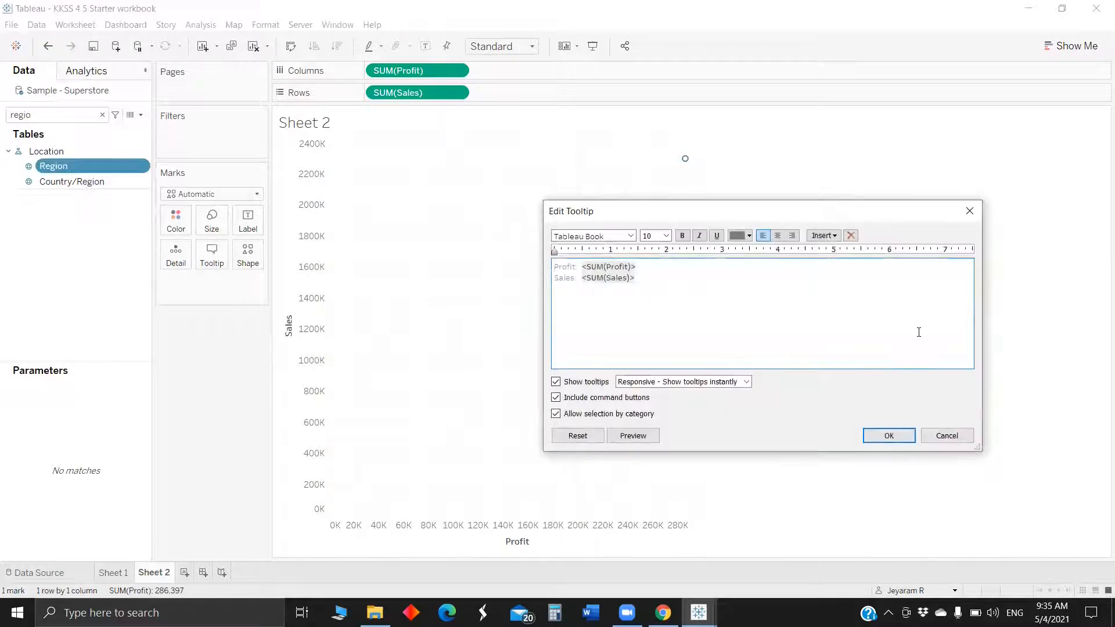
left_click(969, 210)
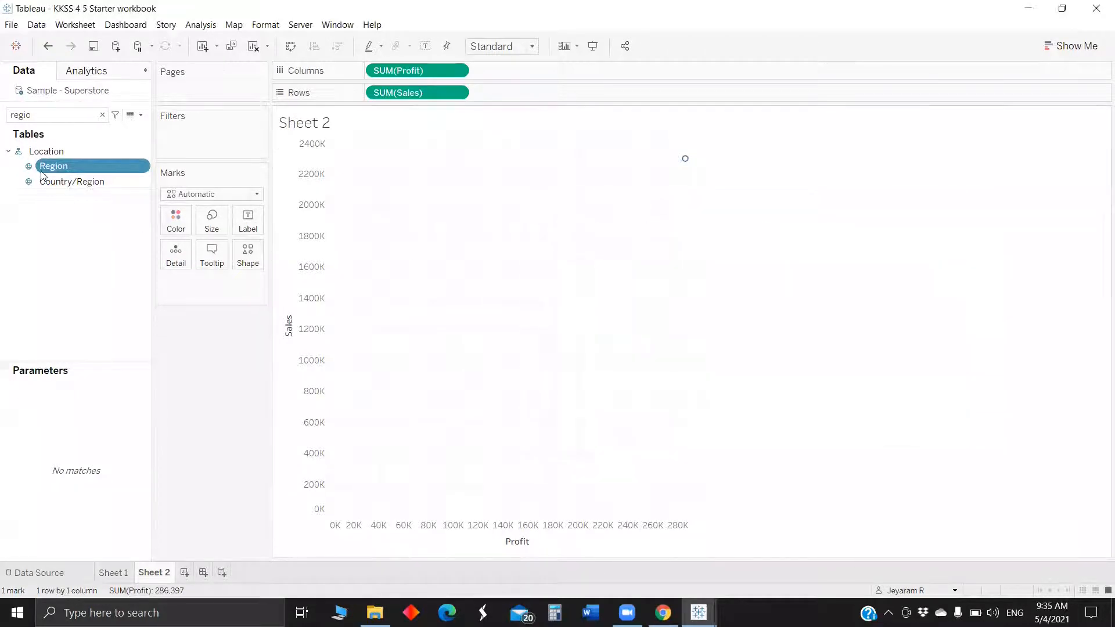
left_click_drag(54, 166, 175, 259)
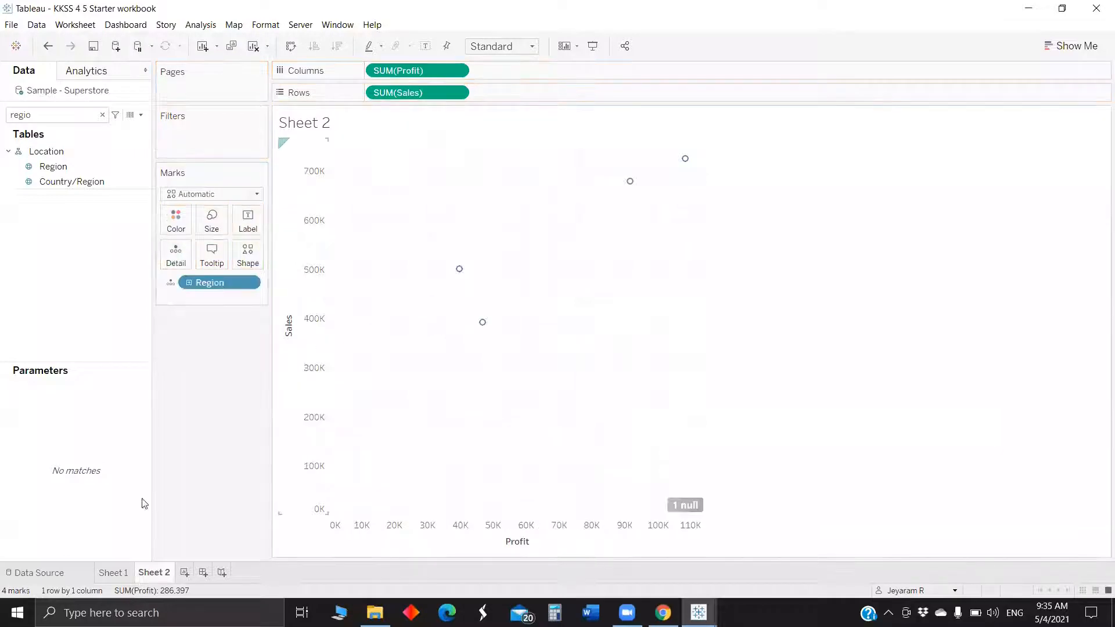
double_click(30, 112)
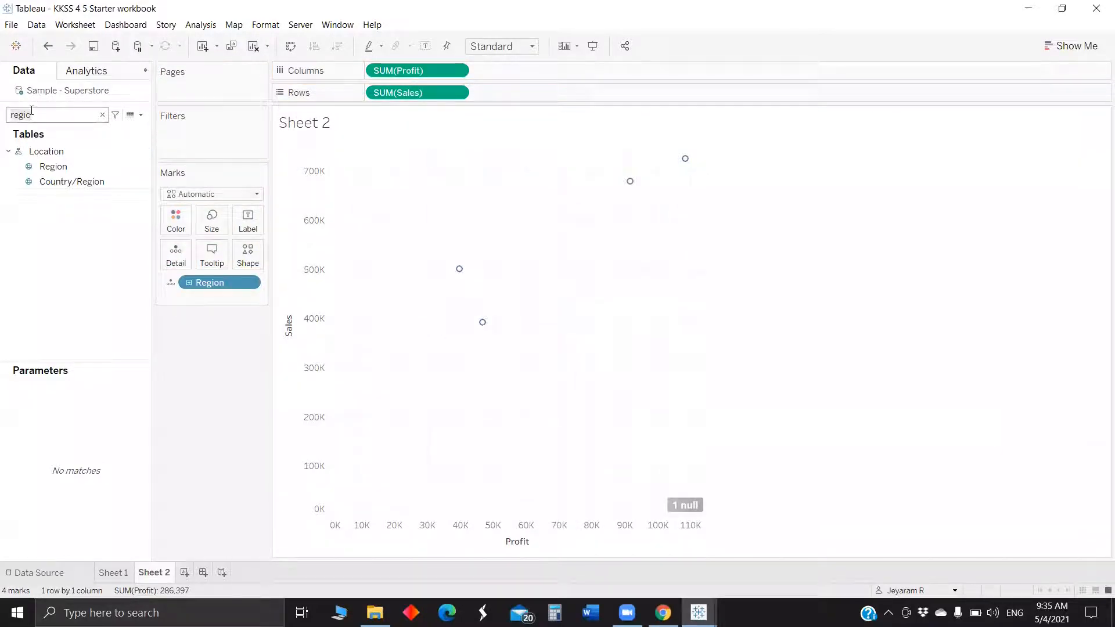
key("BackSpace")
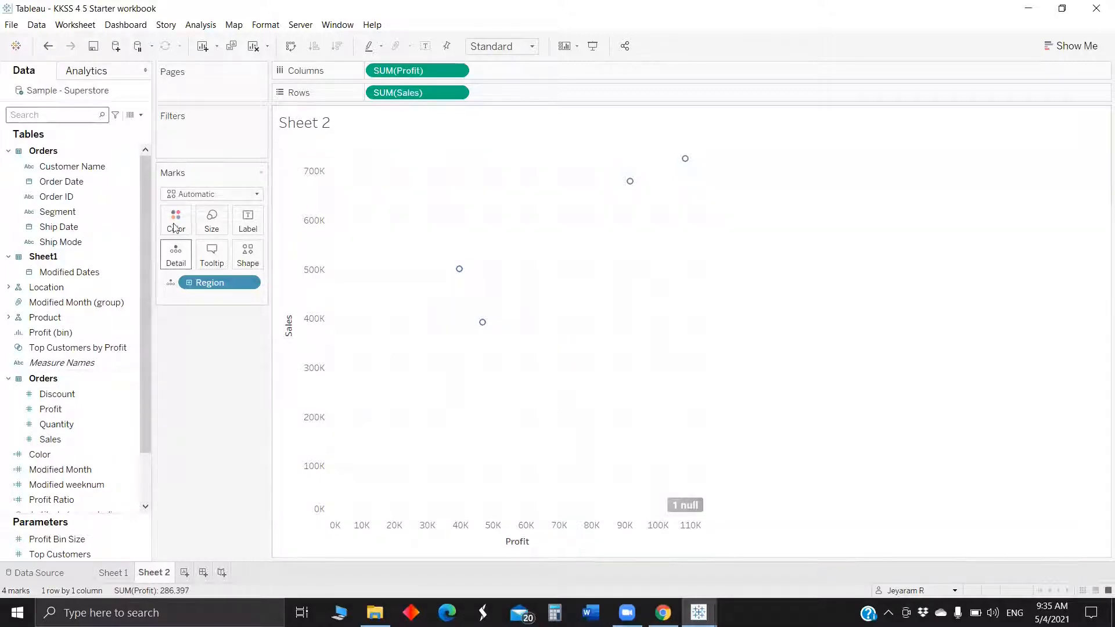
left_click(140, 114)
left_click(71, 128)
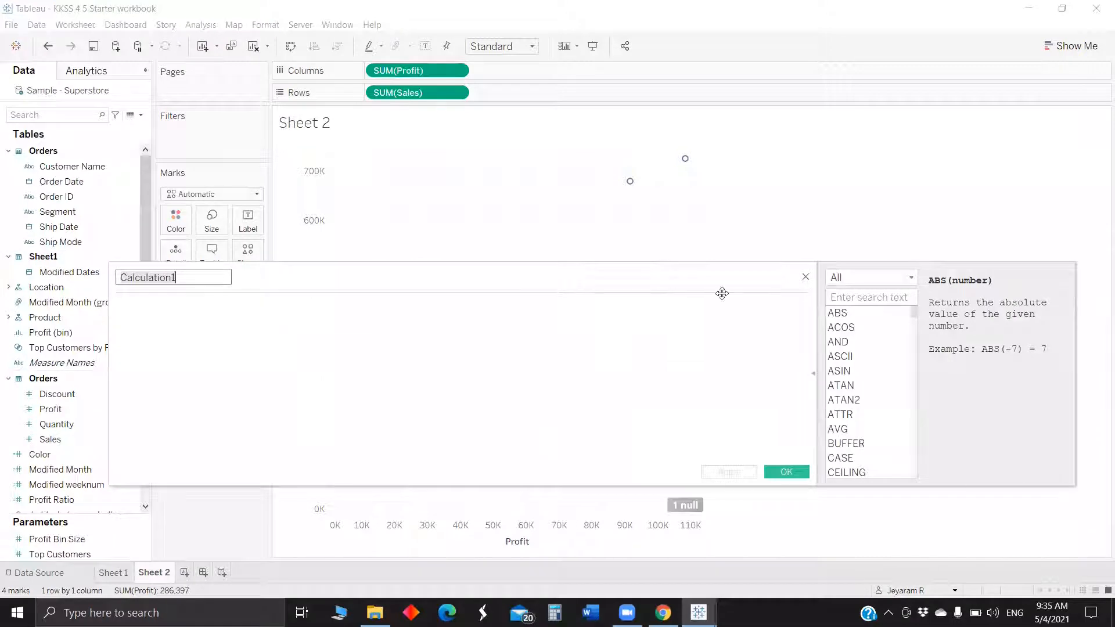
left_click(805, 277)
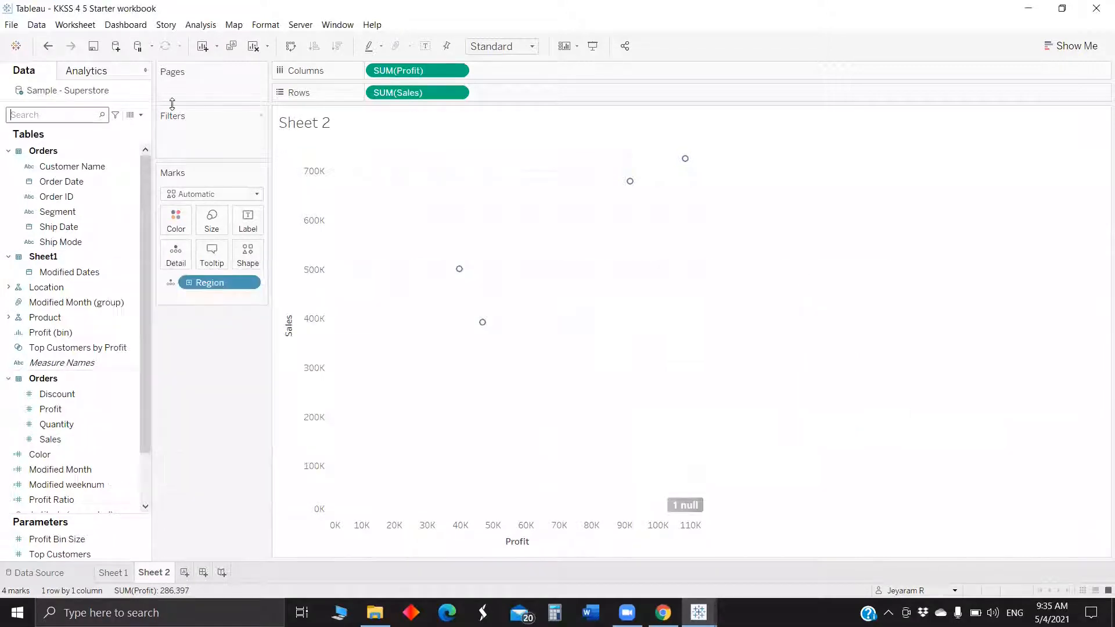
Step: Start a new parameter named "Set X axis" with the String data type
left_click(141, 115)
left_click(137, 140)
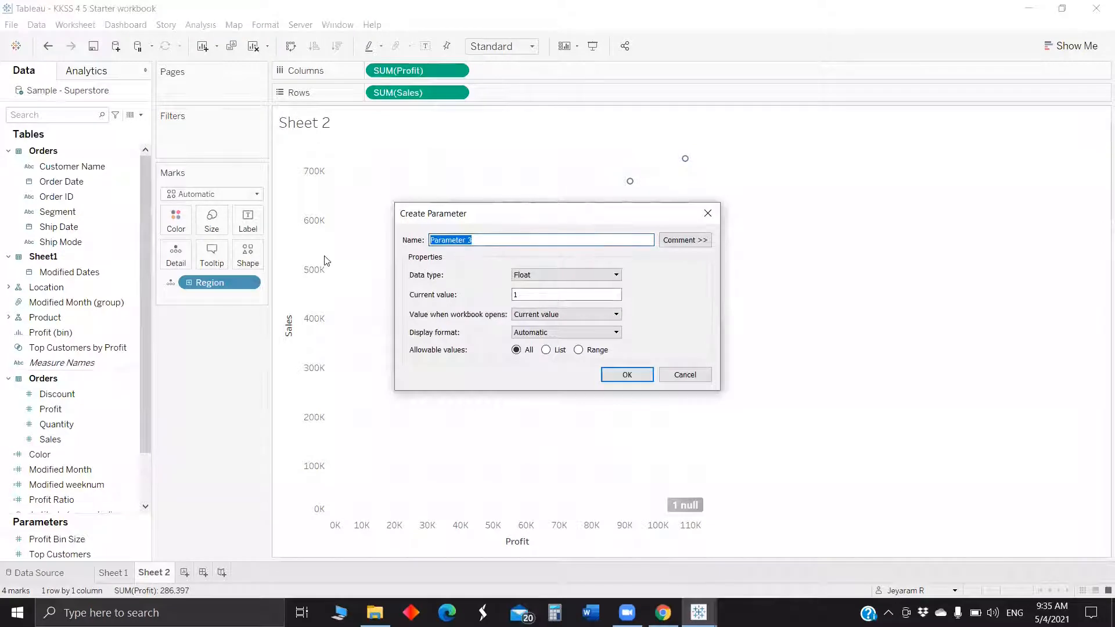
type("Set X")
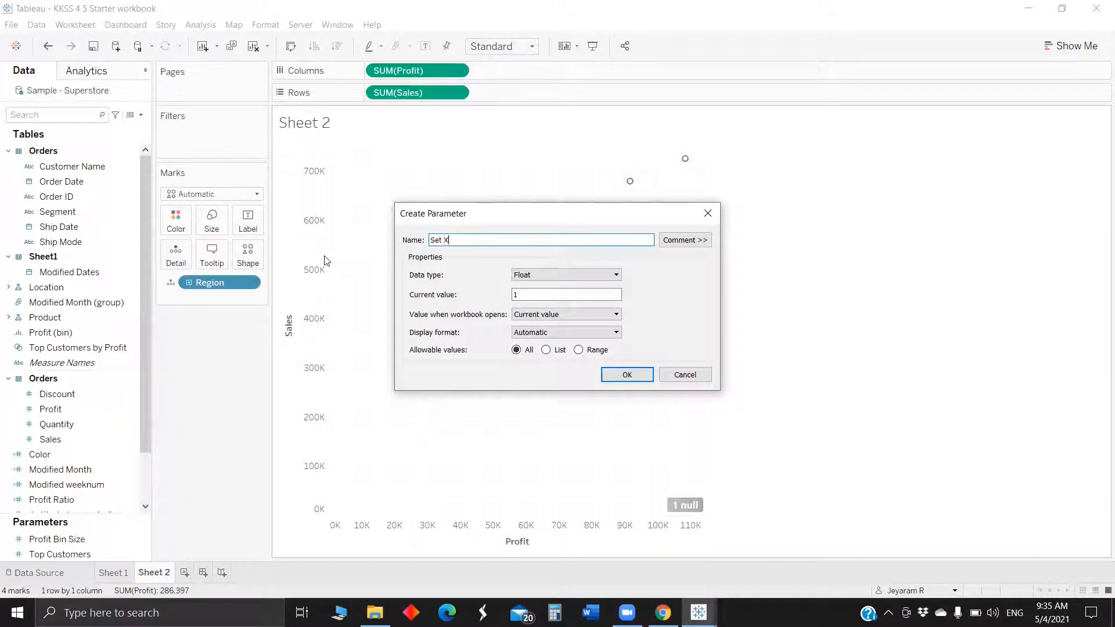
type(" axis")
left_click(551, 276)
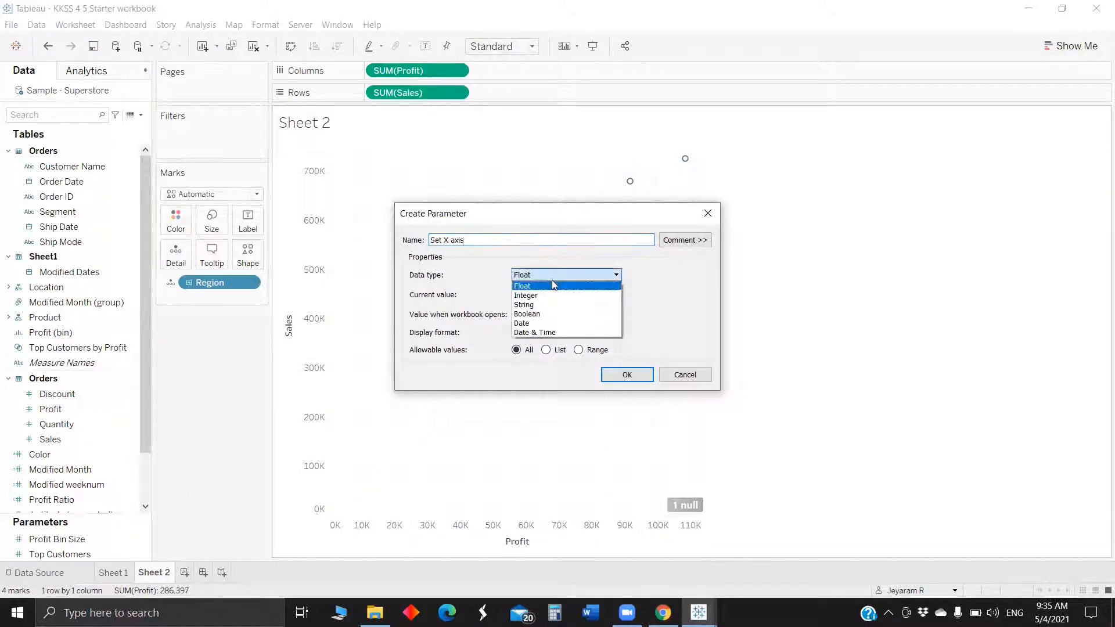
left_click(544, 305)
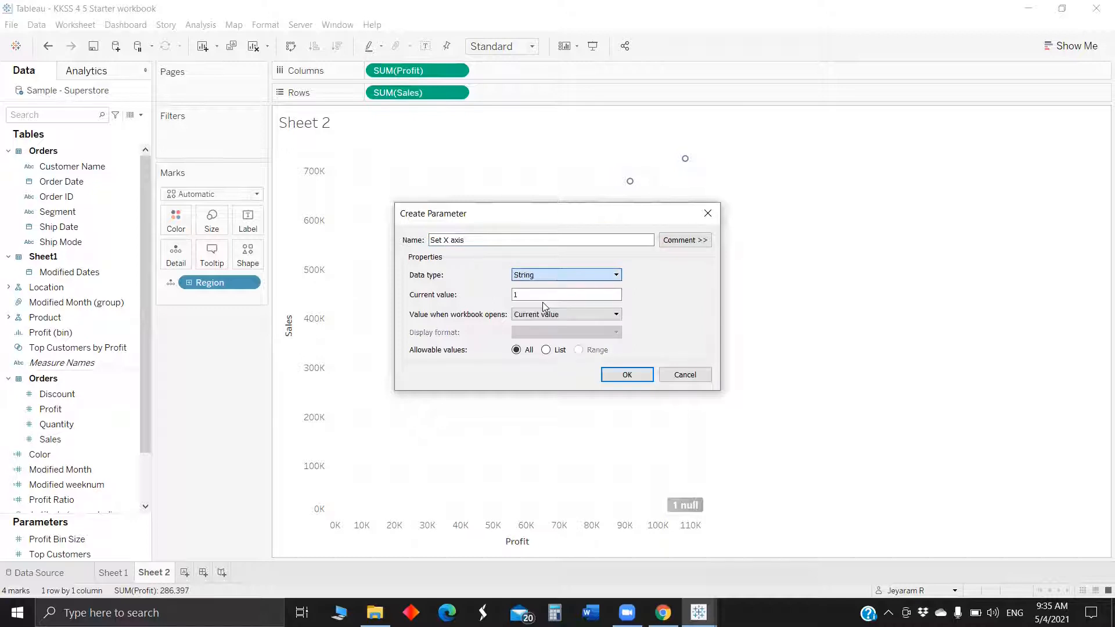
Step: Restrict the Set X axis parameter to a list of Profit, Sales and Discount, and create it
left_click(546, 351)
left_click(450, 401)
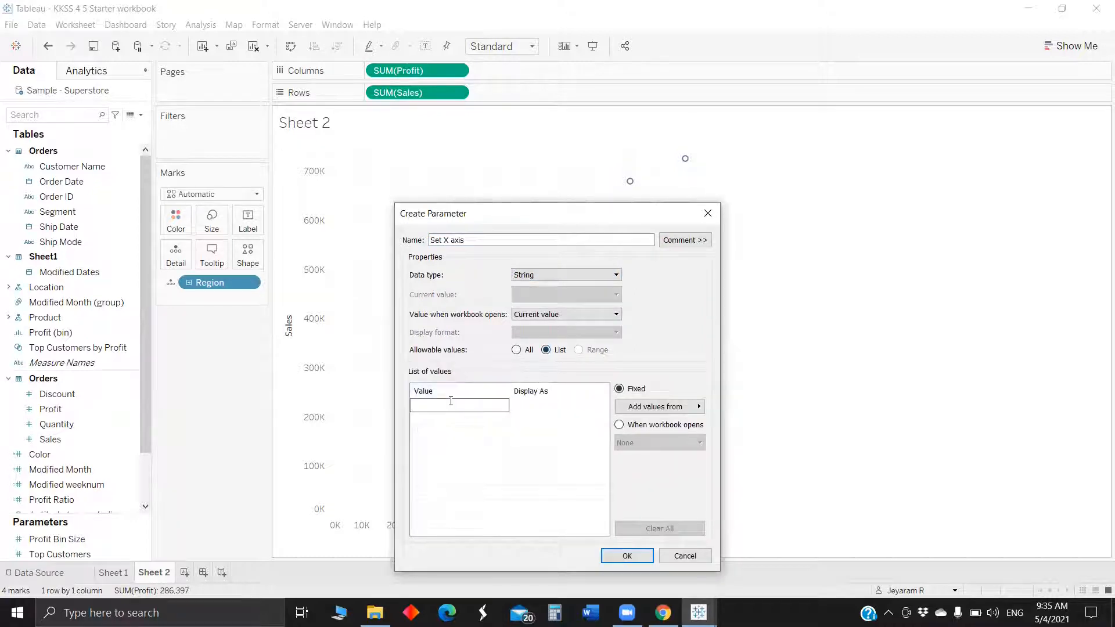
type("Profit")
key("Return")
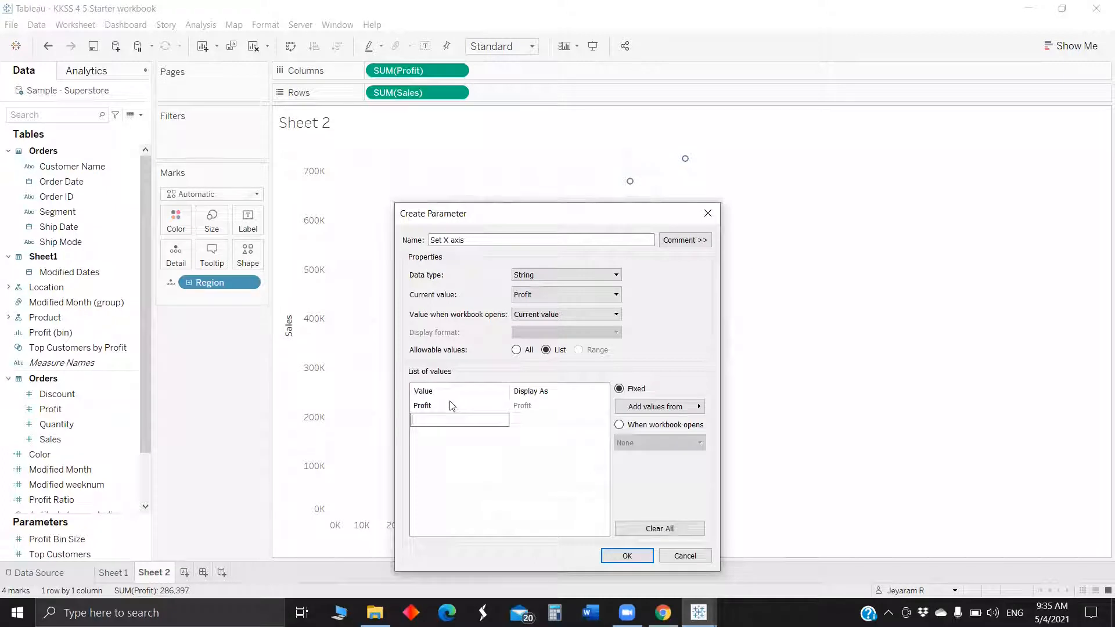
type("Sales")
key("Return")
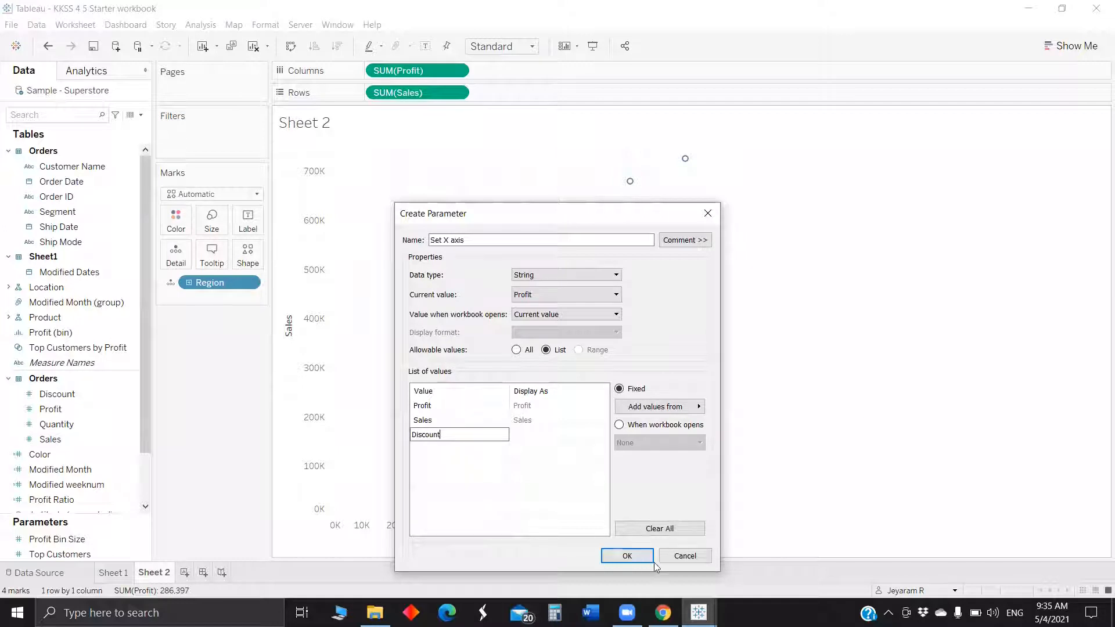
left_click(627, 556)
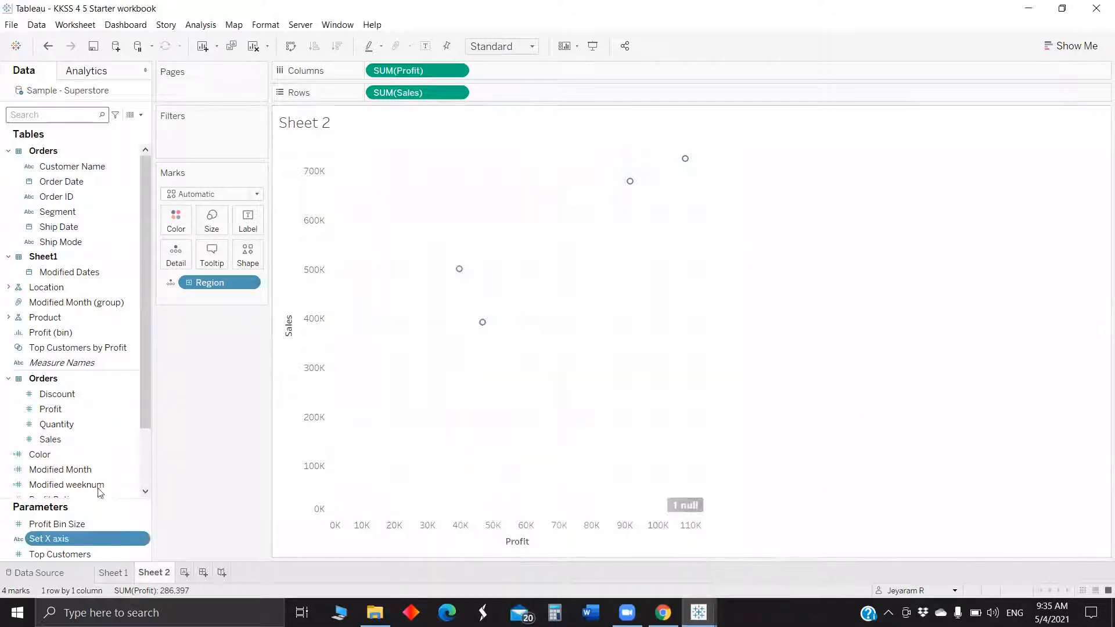
Step: Duplicate the Set X axis parameter and rename the copy "Set Y axis"
right_click(67, 539)
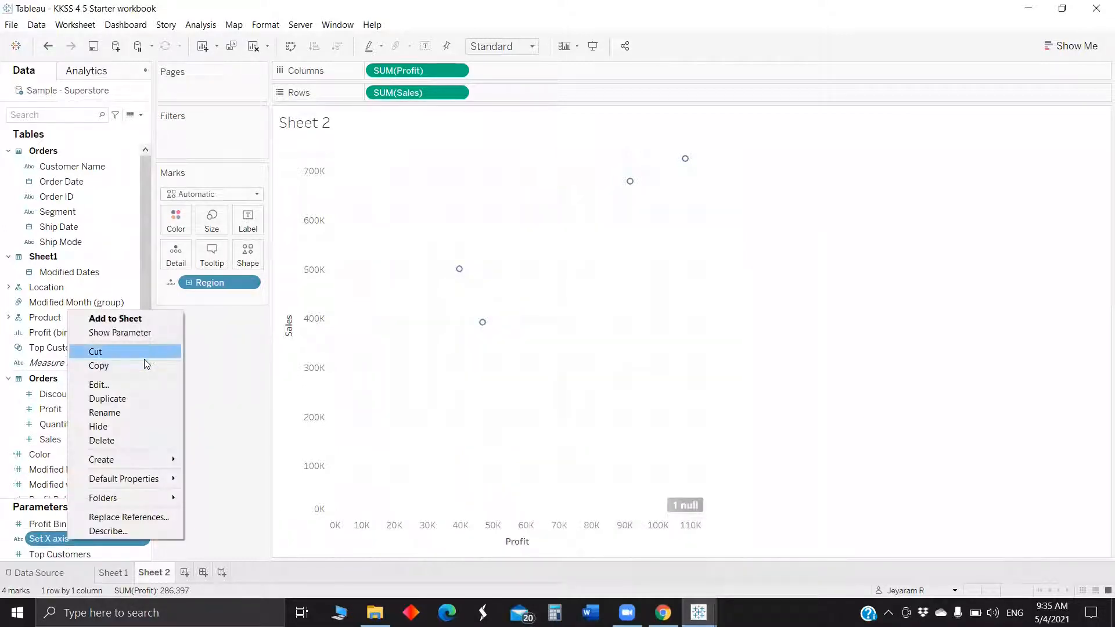
left_click(132, 399)
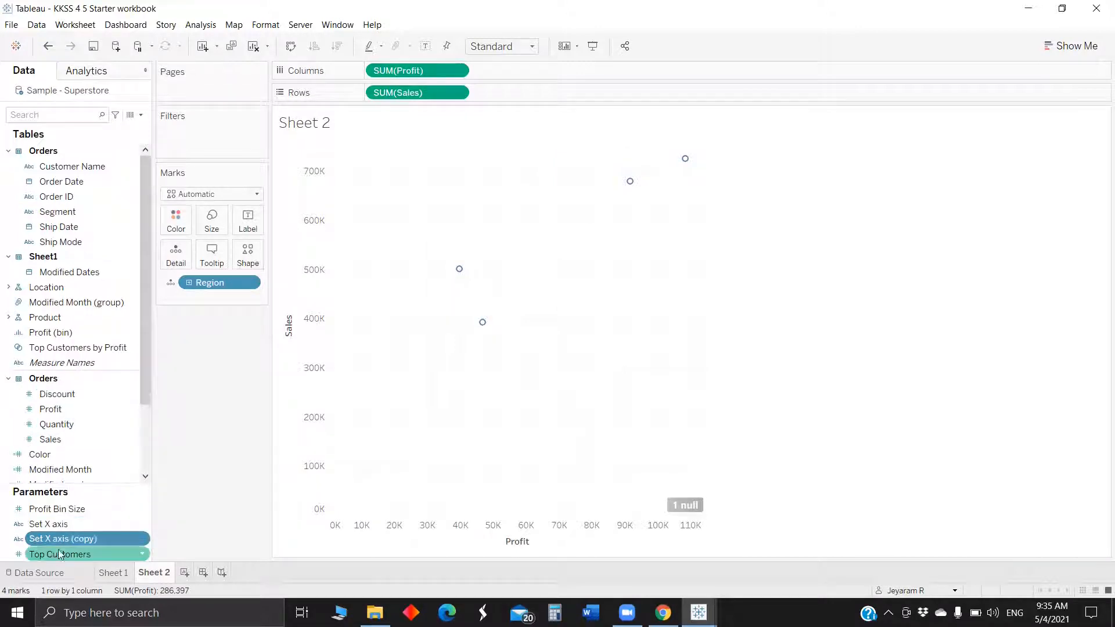
right_click(65, 539)
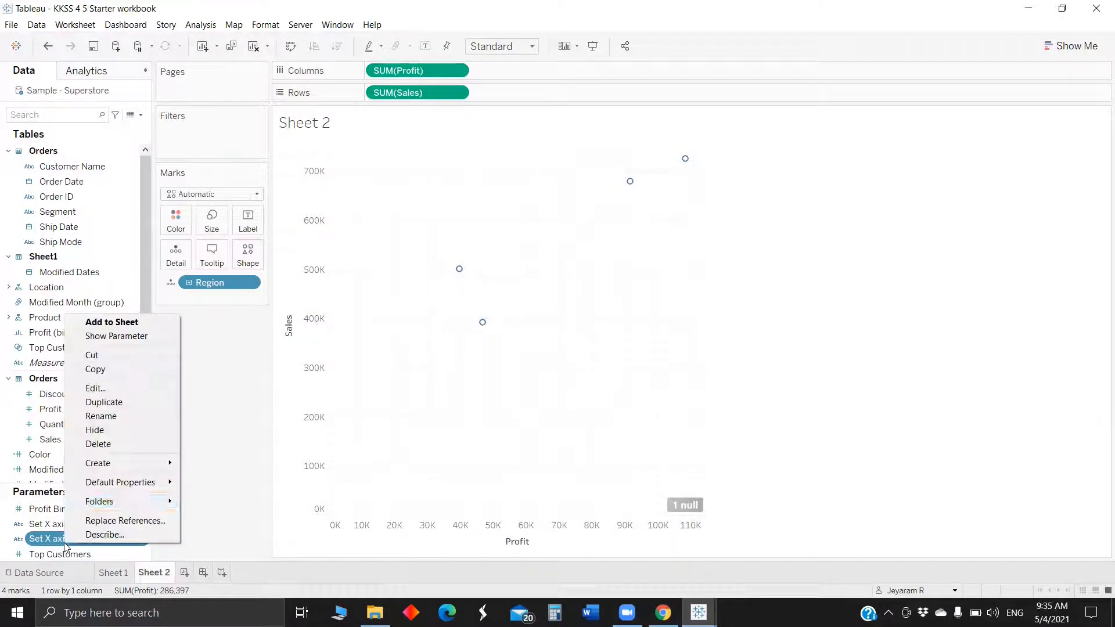
left_click(119, 388)
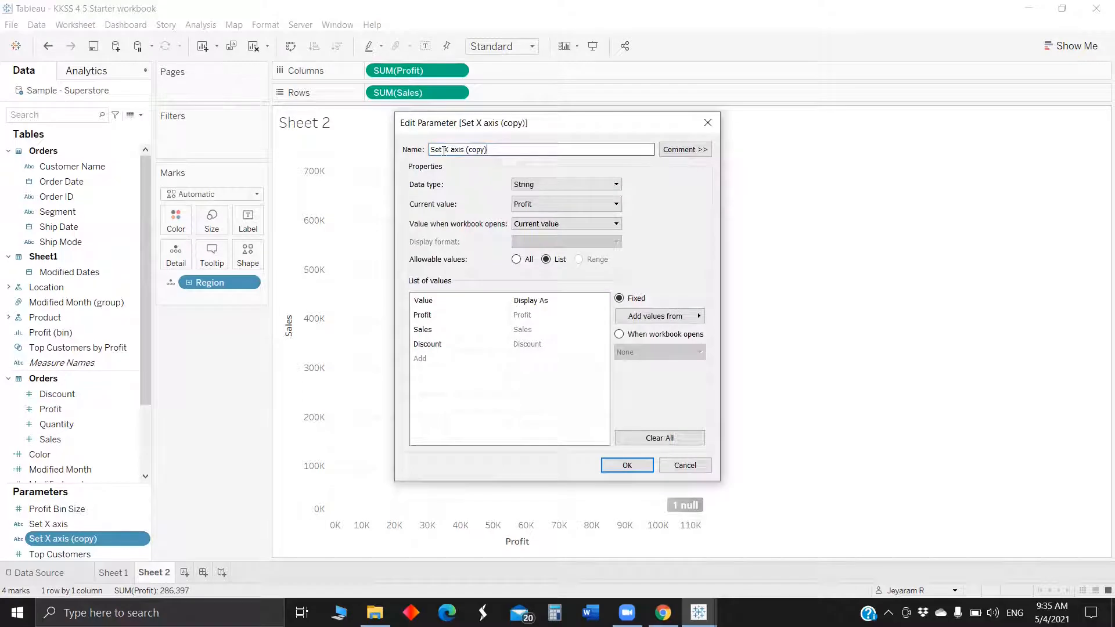
left_click_drag(437, 150, 639, 148)
type("Y axis")
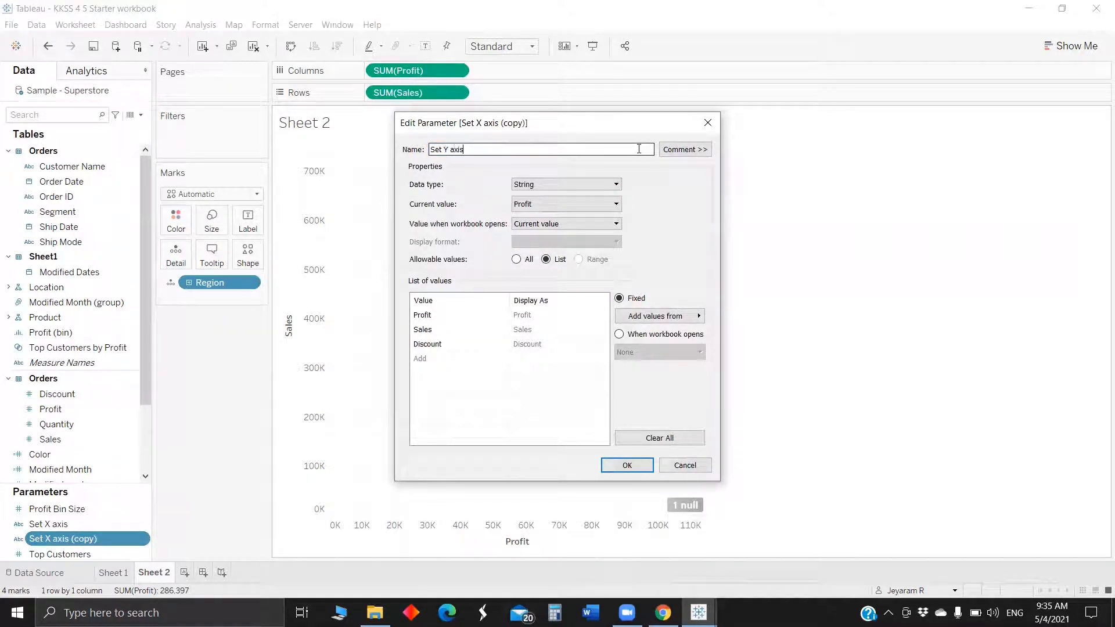
left_click(633, 465)
Step: Duplicate the Set Y axis parameter and name the copy "Visualisation Level"
right_click(98, 534)
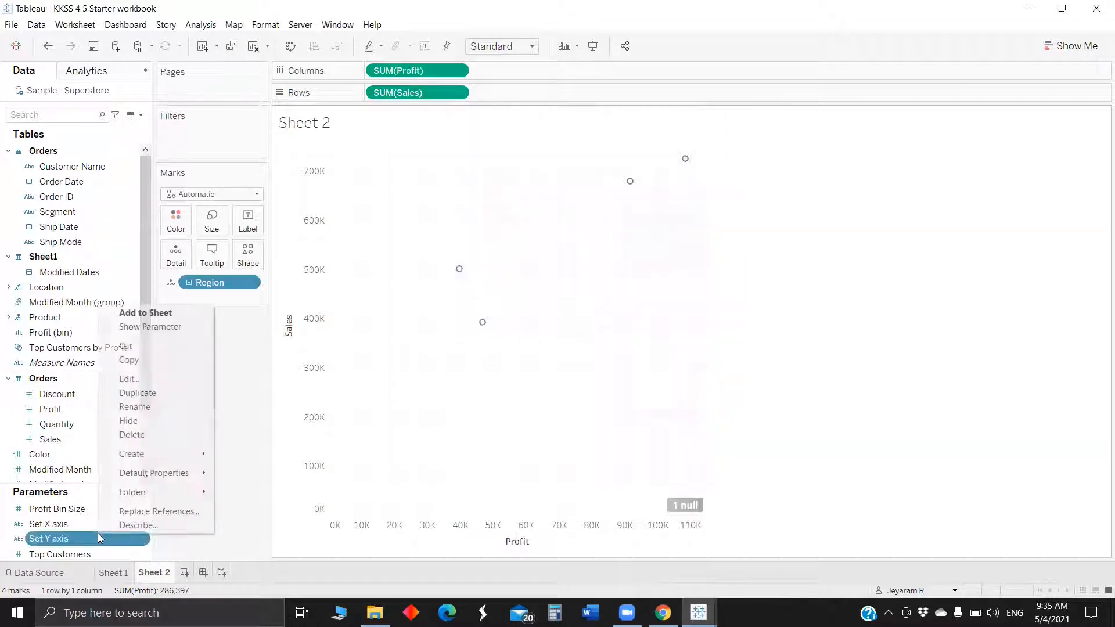
left_click(141, 390)
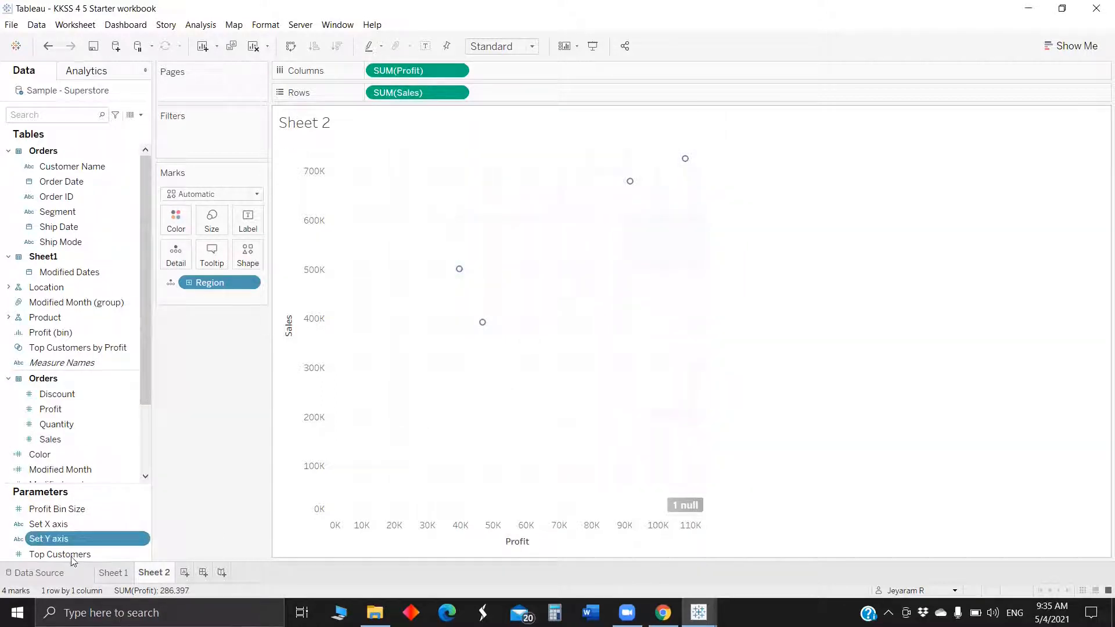
right_click(78, 537)
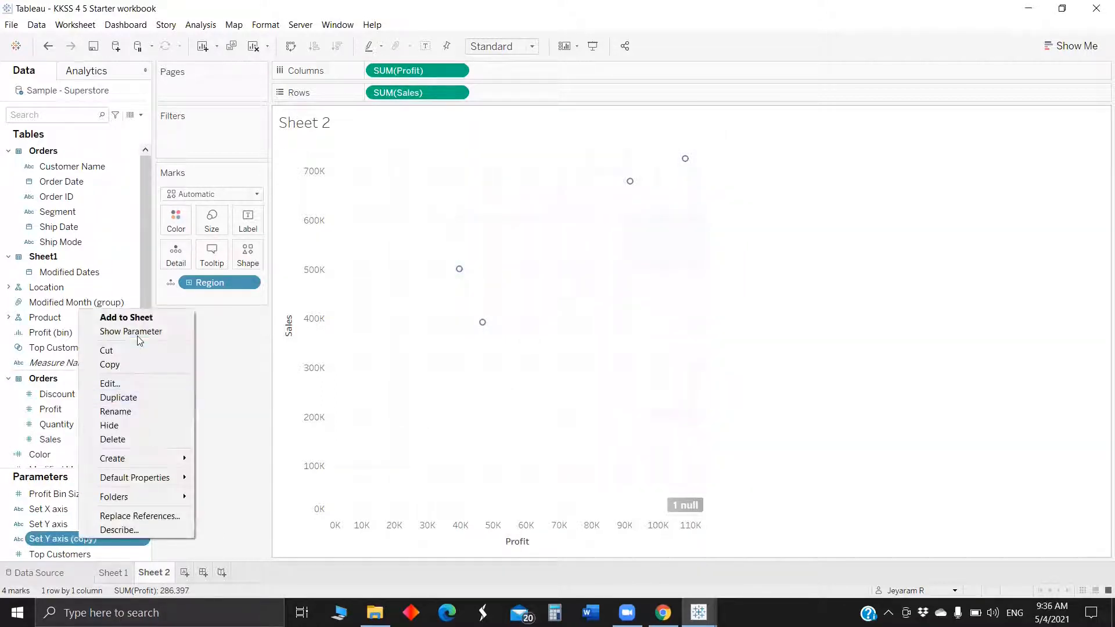
left_click(116, 384)
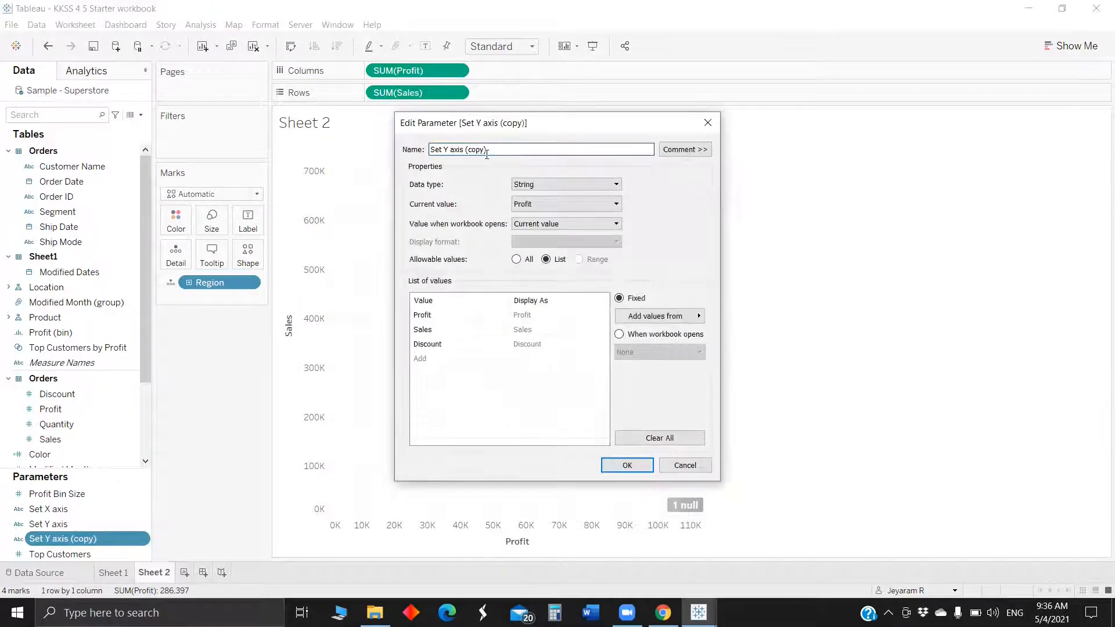
triple_click(486, 150)
type("Visu")
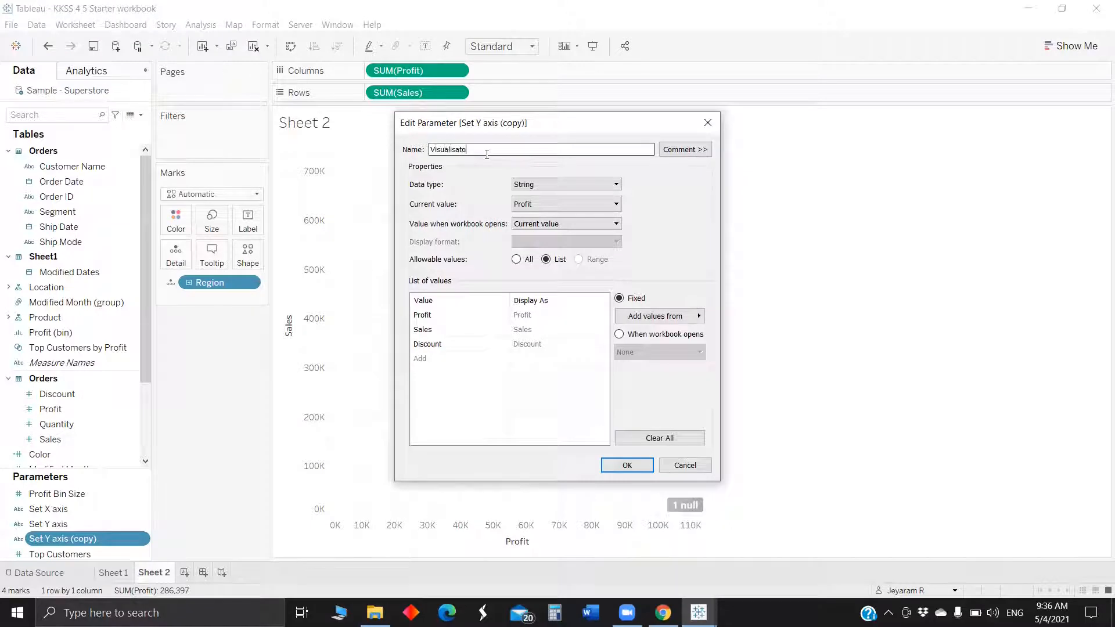
type("alisation Level")
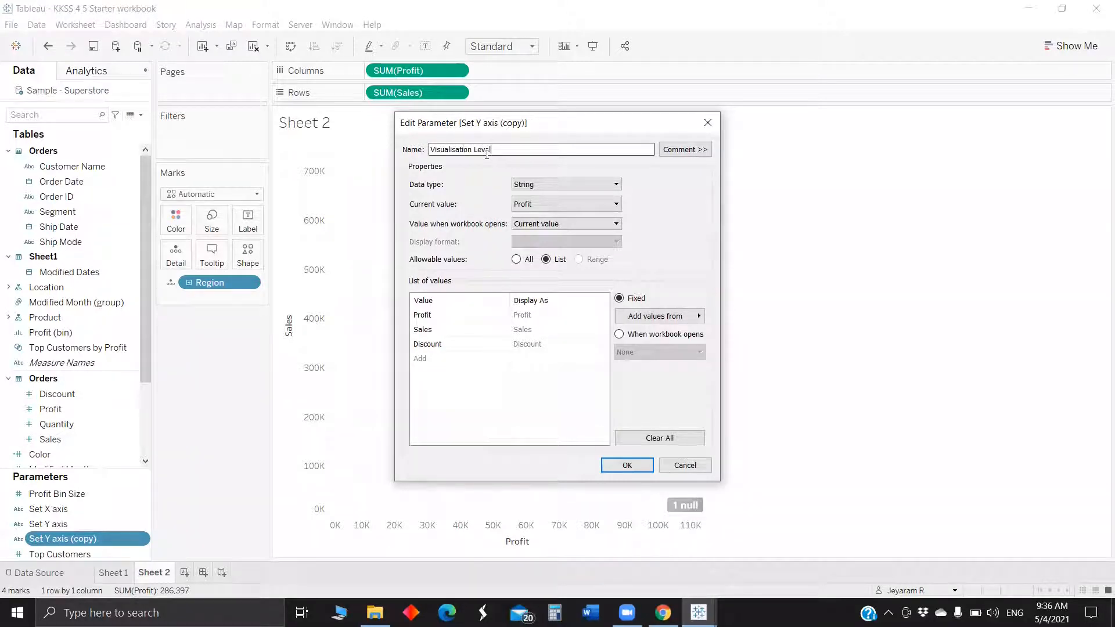
Step: Replace the Visualisation Level parameter's list values with Region, Shipping mode and State, and save the parameter
left_click(465, 315)
left_click(465, 316)
type("Reg")
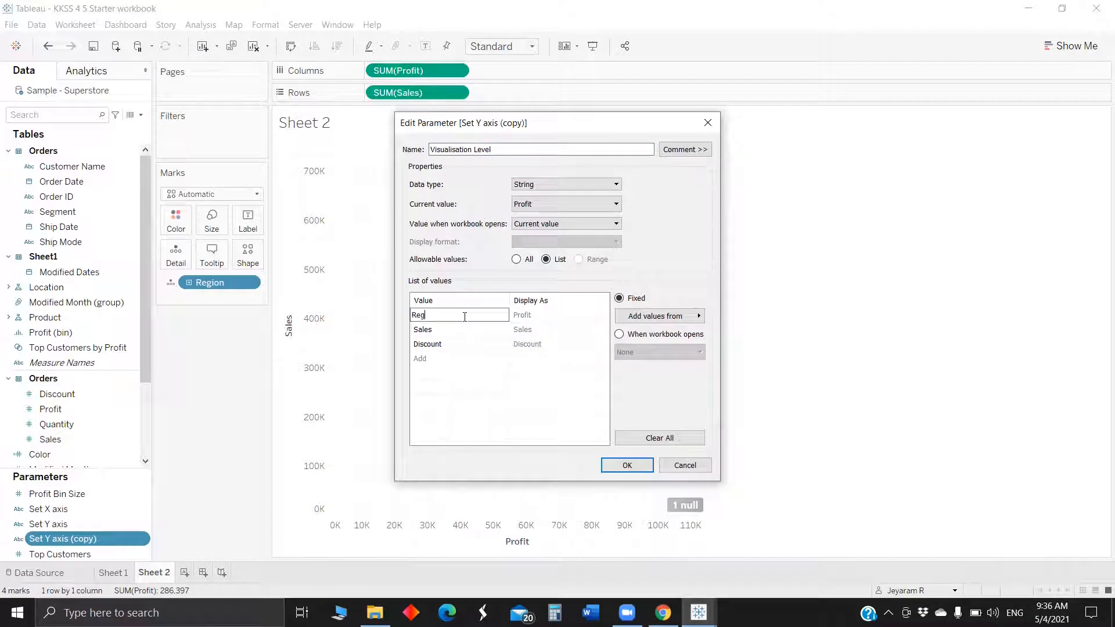
type("ion")
key("Return")
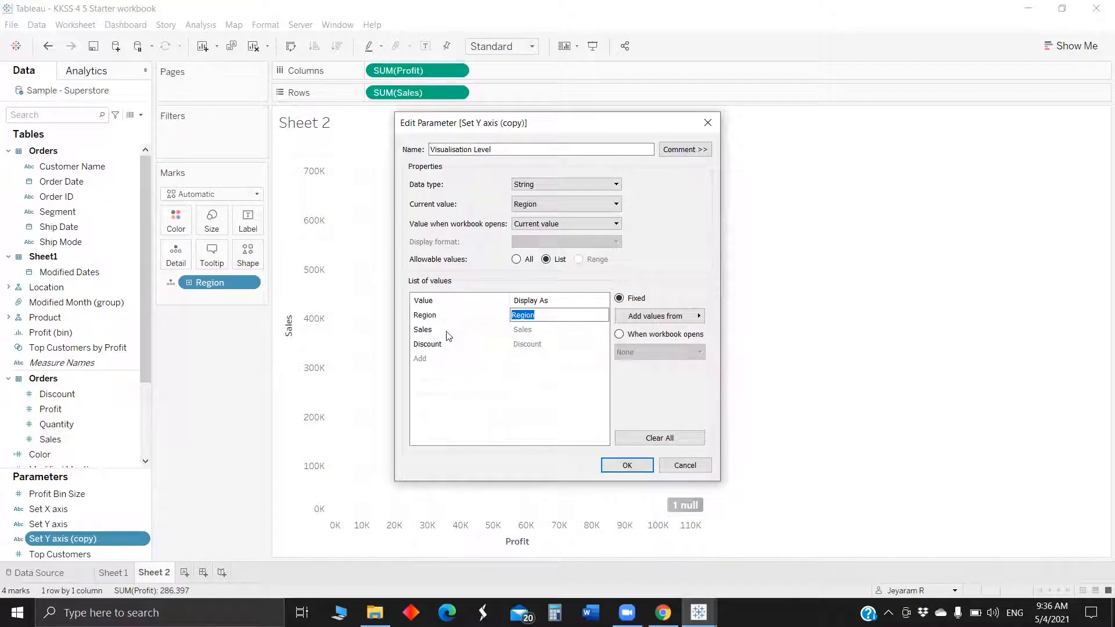
left_click(445, 328)
left_click(445, 329)
type("Shipping mode")
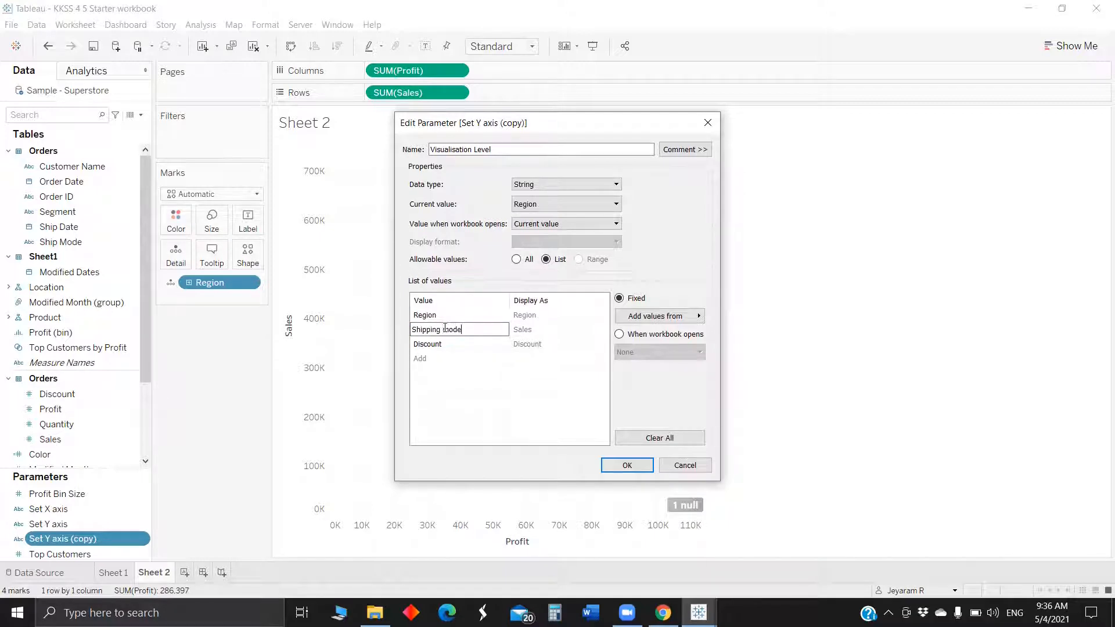
left_click(444, 345)
left_click(445, 345)
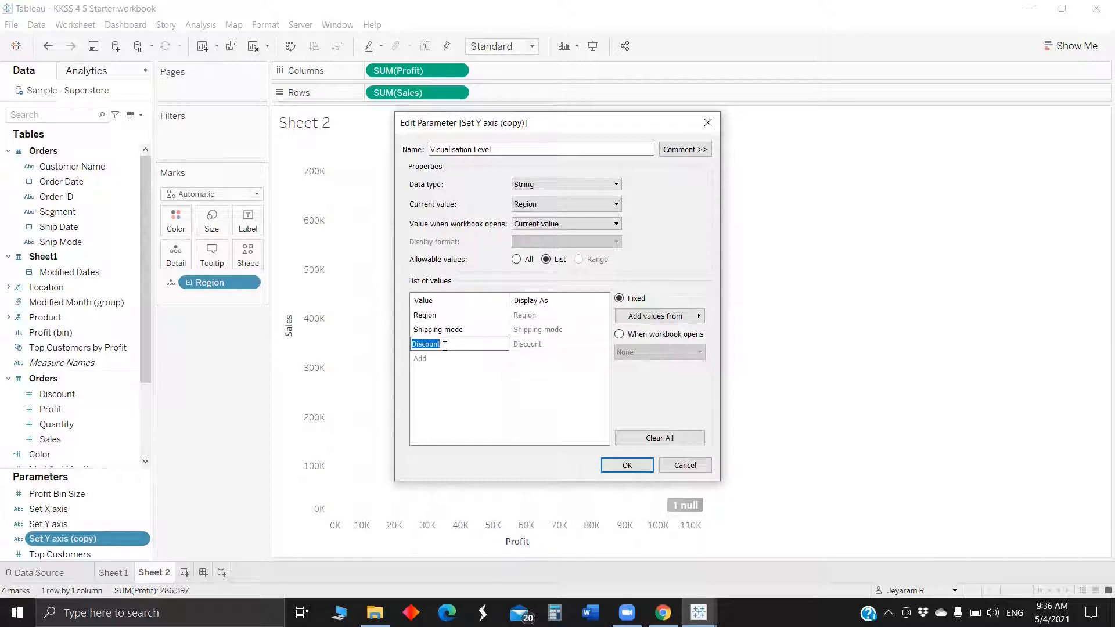
type("S")
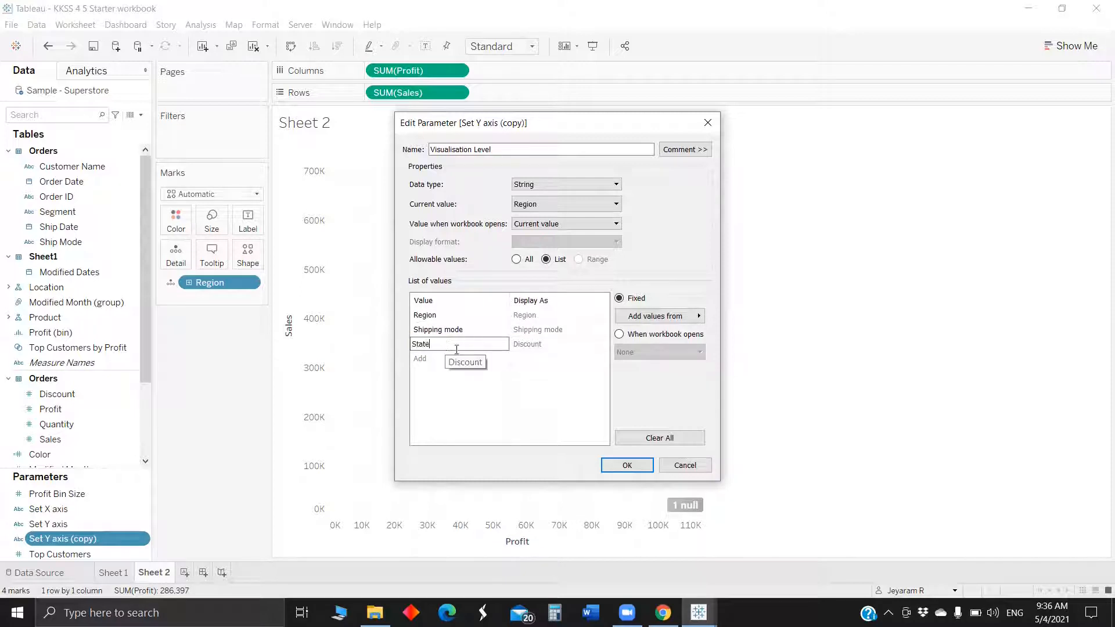
type("tate")
left_click(629, 466)
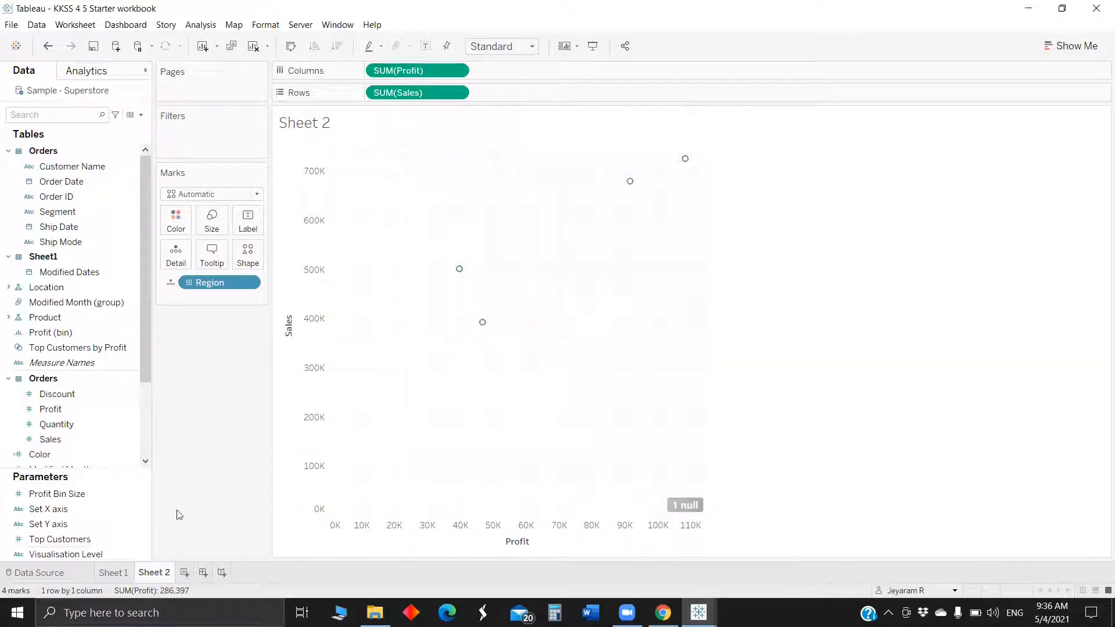
Step: Show the controls for the Set X axis, Set Y axis and Visualisation Level parameters on the sheet
left_click(102, 507)
right_click(102, 507)
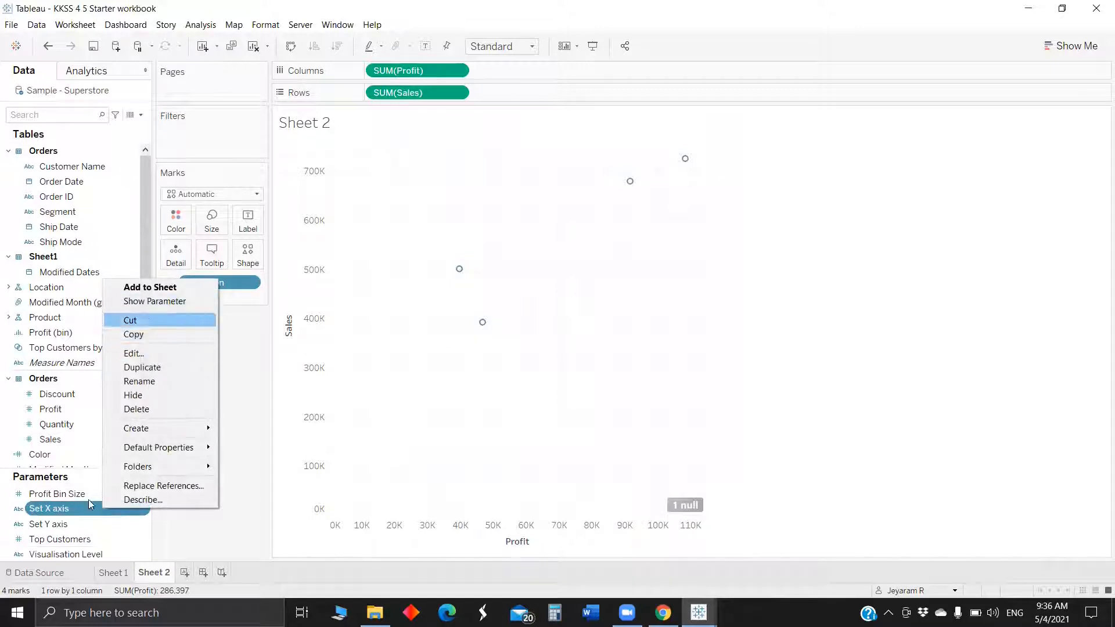
left_click(69, 523, "ctrl")
left_click(68, 537, "ctrl")
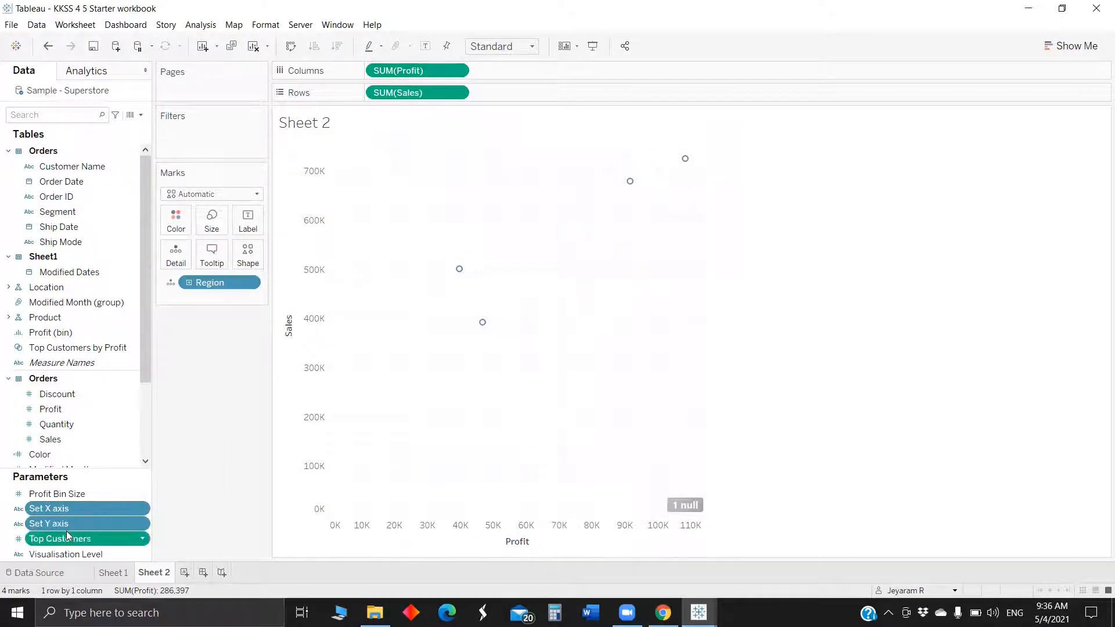
left_click(64, 541, "ctrl")
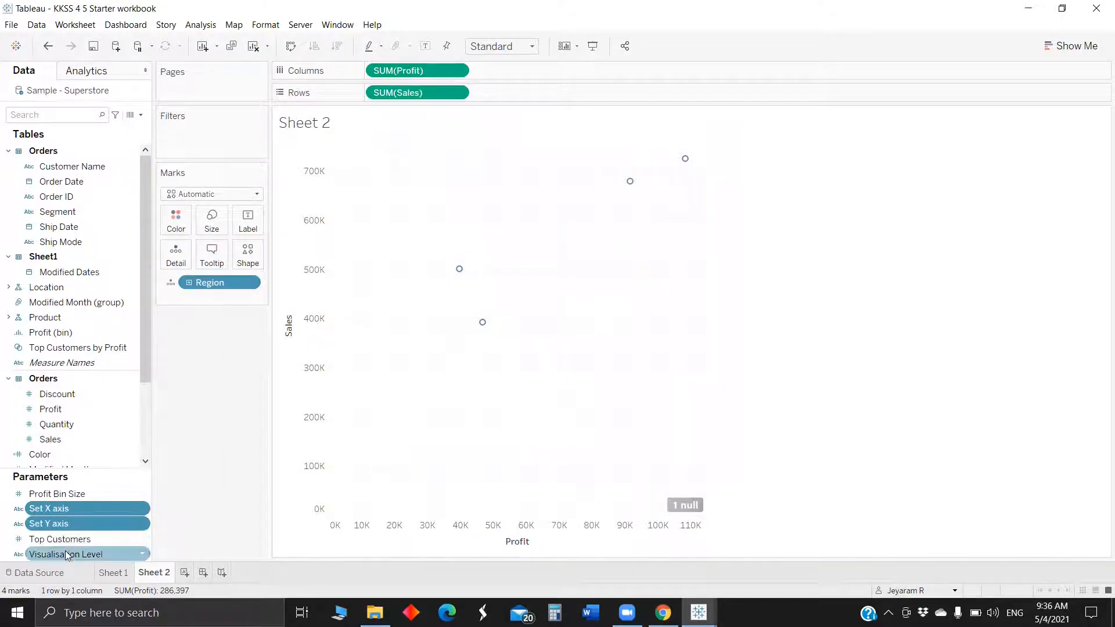
left_click(67, 553, "ctrl")
right_click(80, 506)
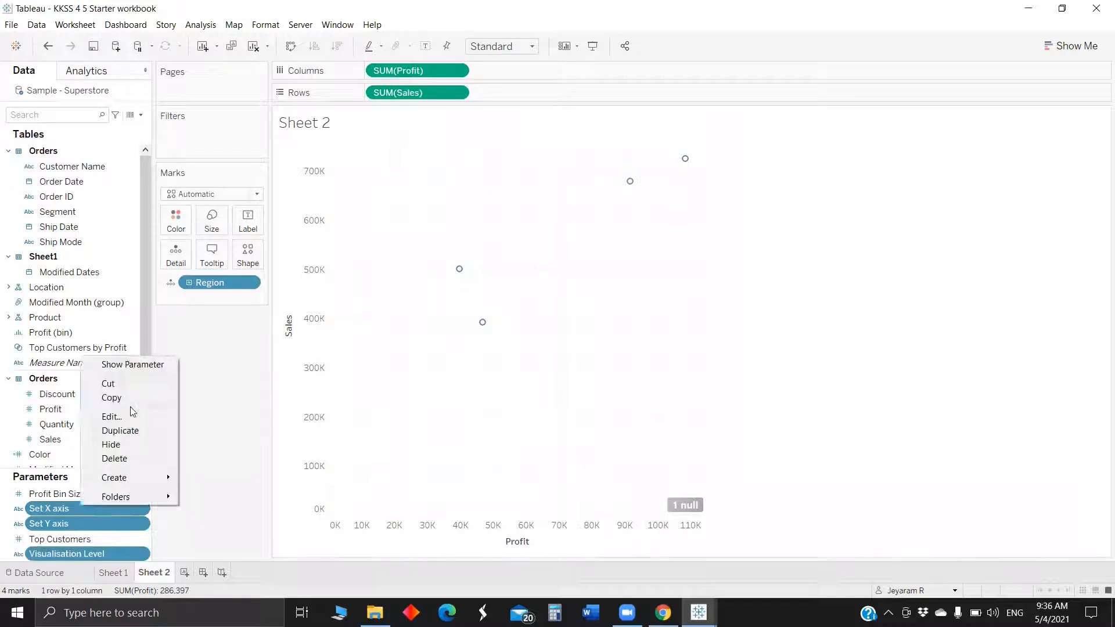
left_click(150, 365)
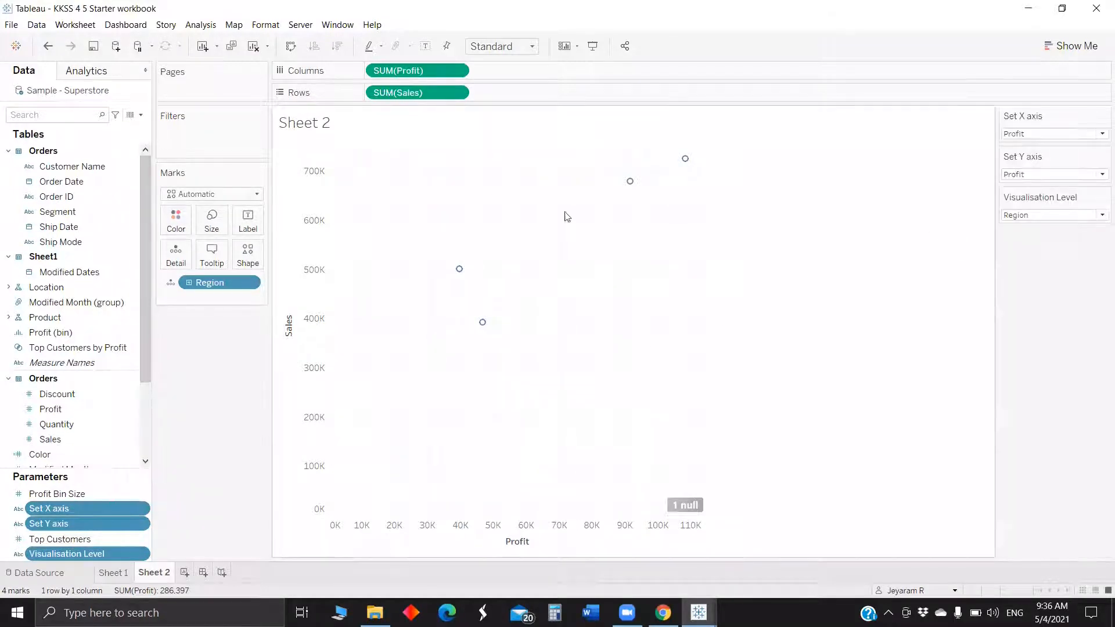
Step: Start a new calculated field named "X axis"
left_click(140, 114)
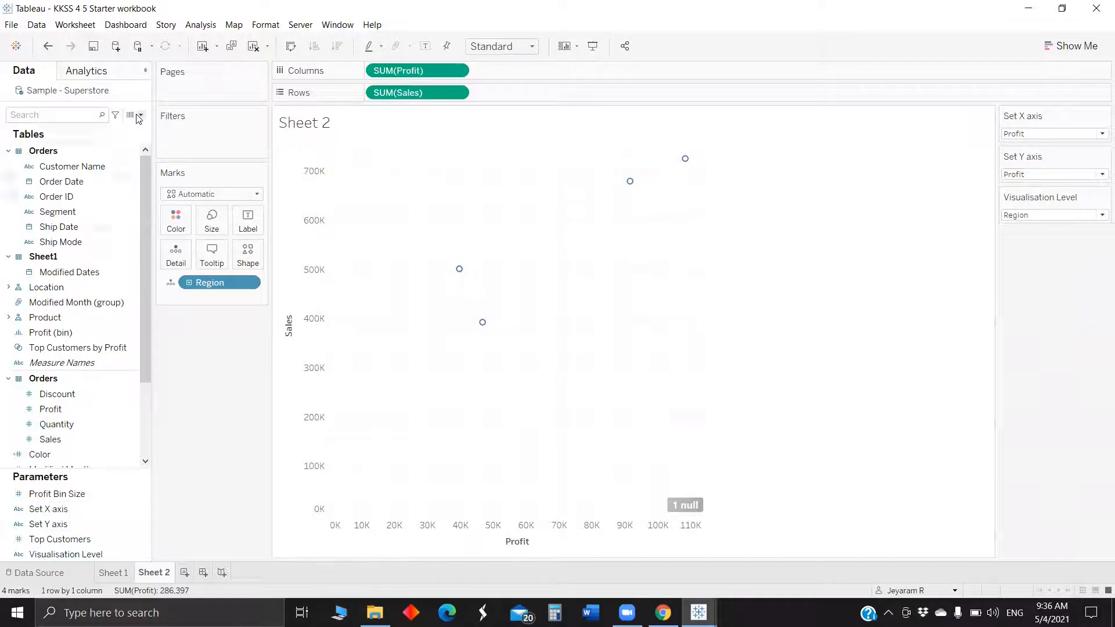
left_click(124, 129)
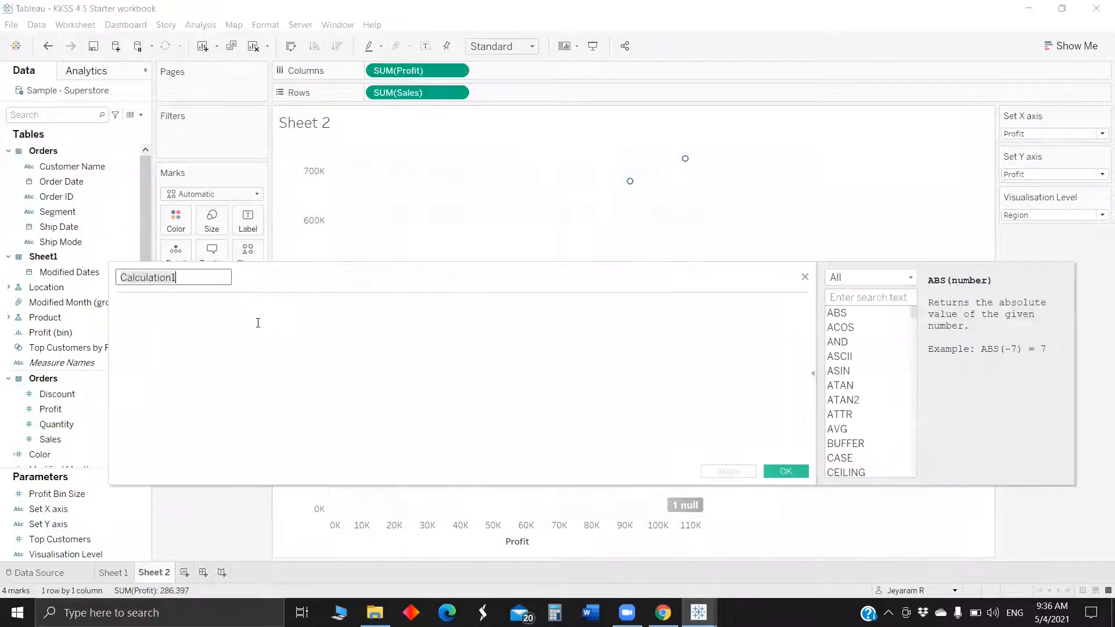
type("X axis")
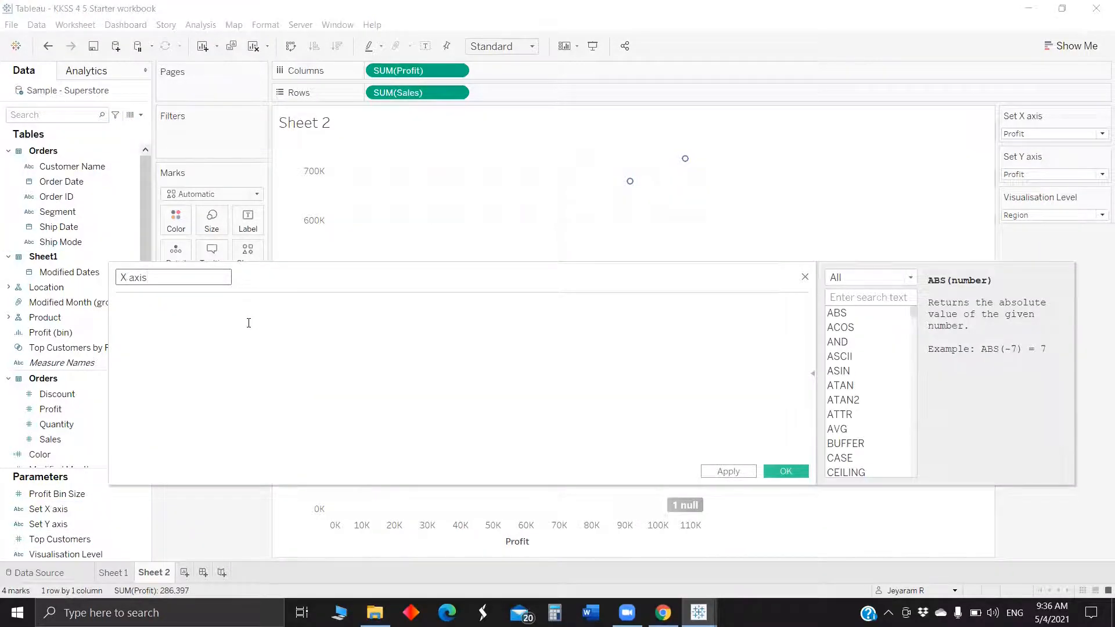
Step: Begin the X axis formula with the condition IF [Set X axis] = "Sales"
left_click(227, 335)
type("IF set")
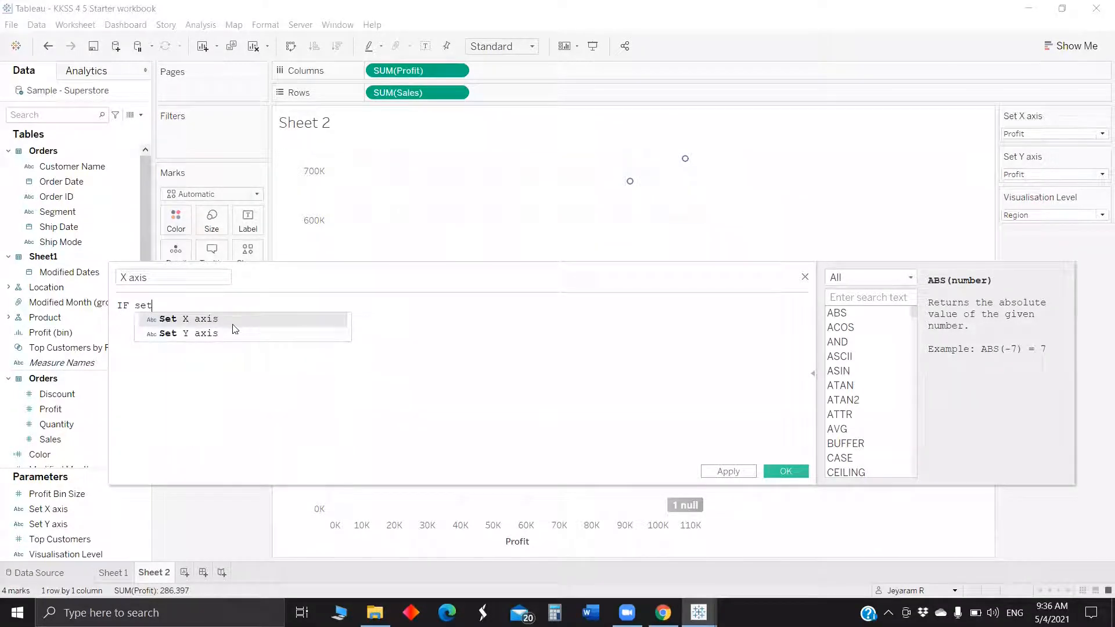
key("Return")
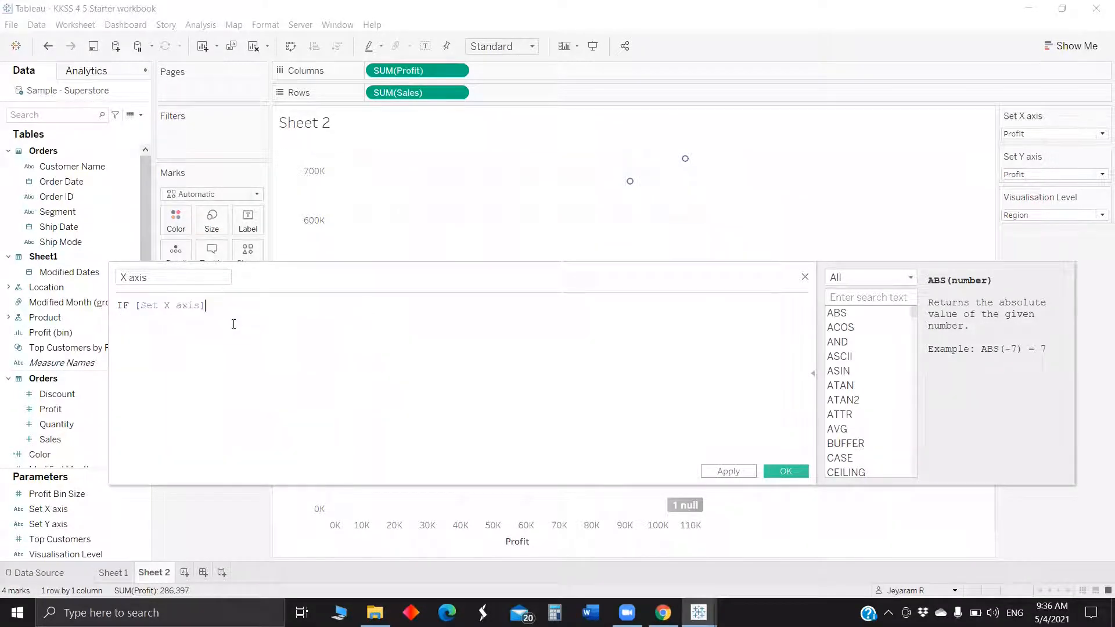
type("= sale")
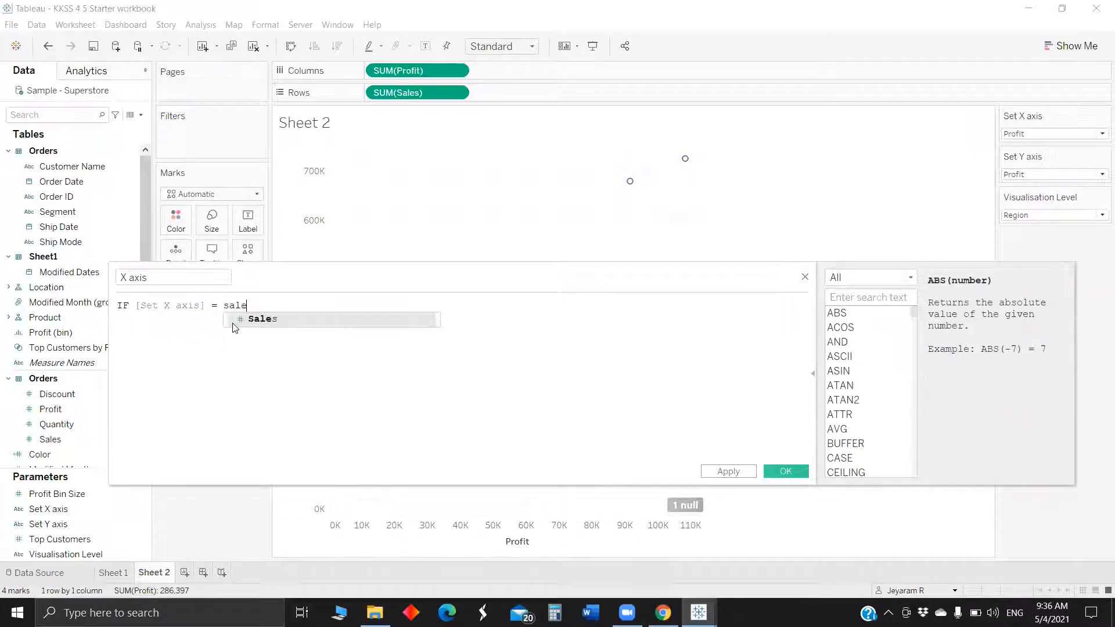
key("Return")
key("BackSpace")
key("BackSpace")
key("BackSpace")
key("BackSpace")
key("BackSpace")
key("BackSpace")
key("BackSpace")
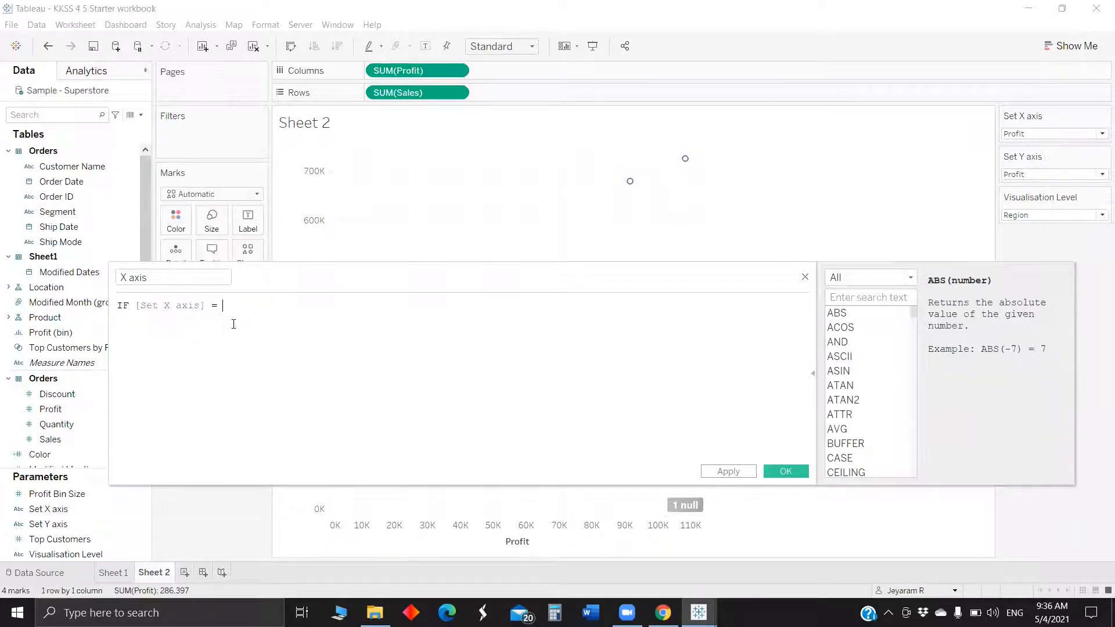
type("\"Sales\"")
key("Return")
Step: Add the result THEN sum([Sales]) below the Sales condition
type("th")
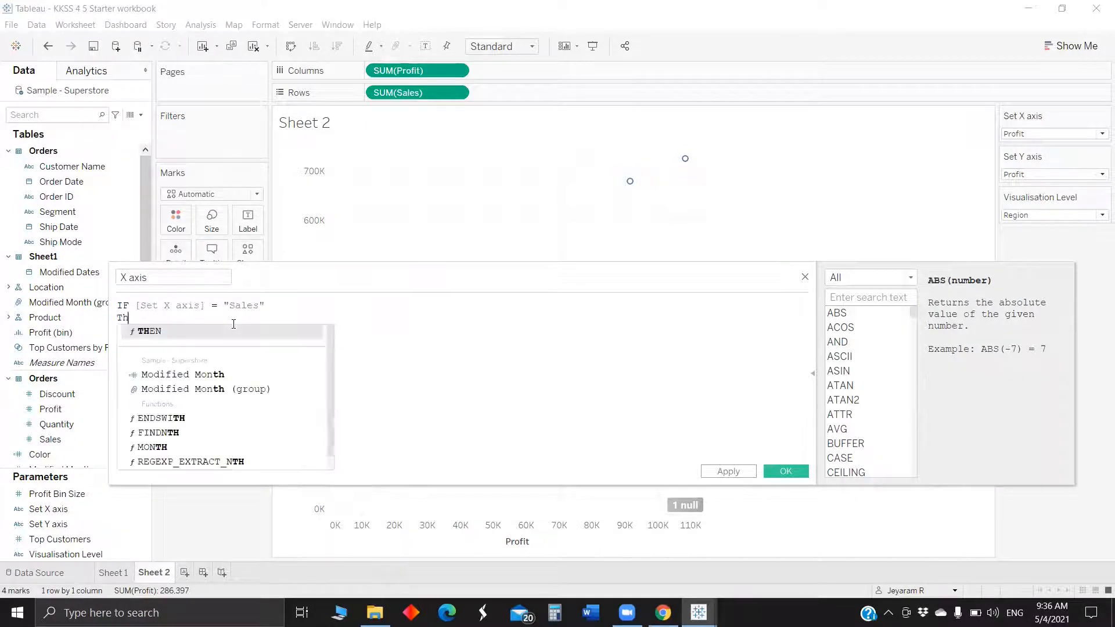
key("Return")
type("sal")
key("BackSpace")
key("BackSpace")
key("BackSpace")
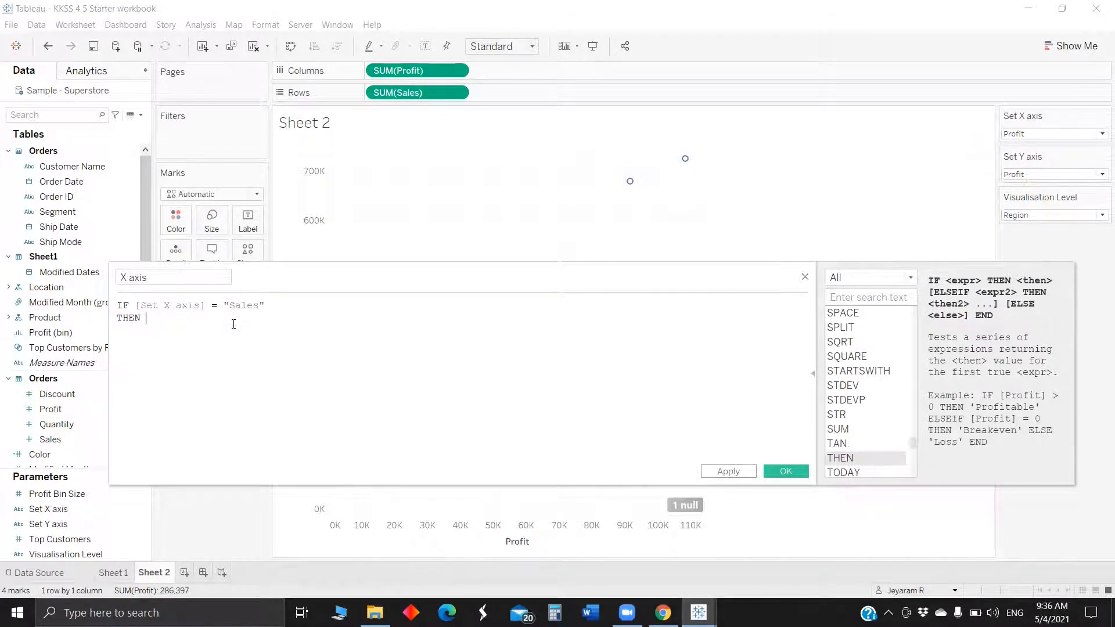
type("sum")
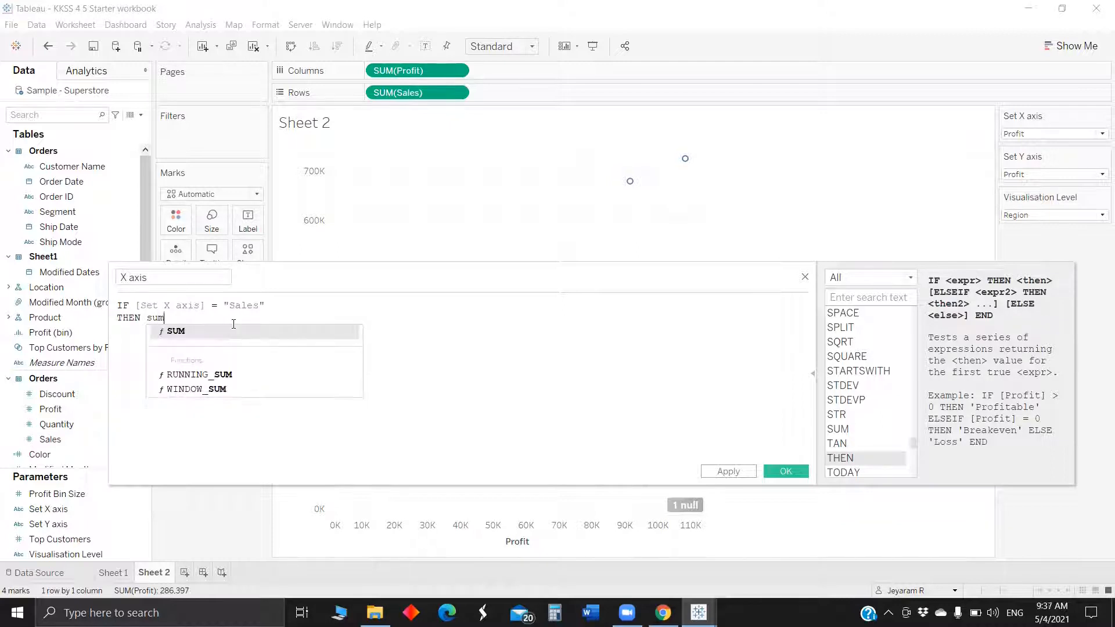
type("([Sales]")
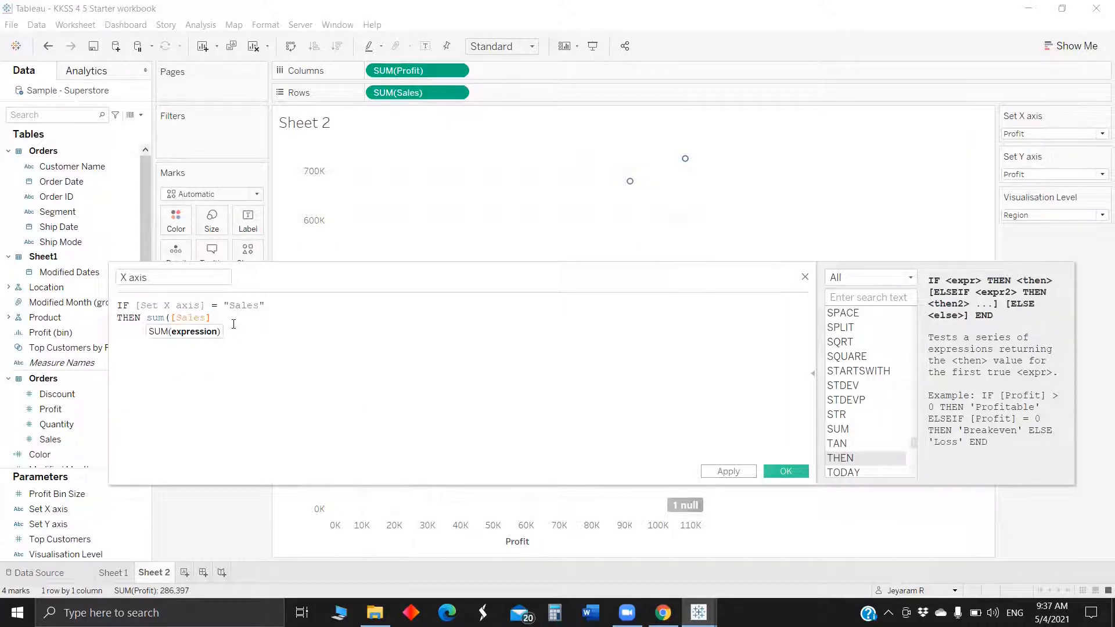
type(")")
Step: Duplicate the two-line Sales branch below itself and turn the copy's IF into ELSEIF
key("ctrl+a")
key("ctrl+c")
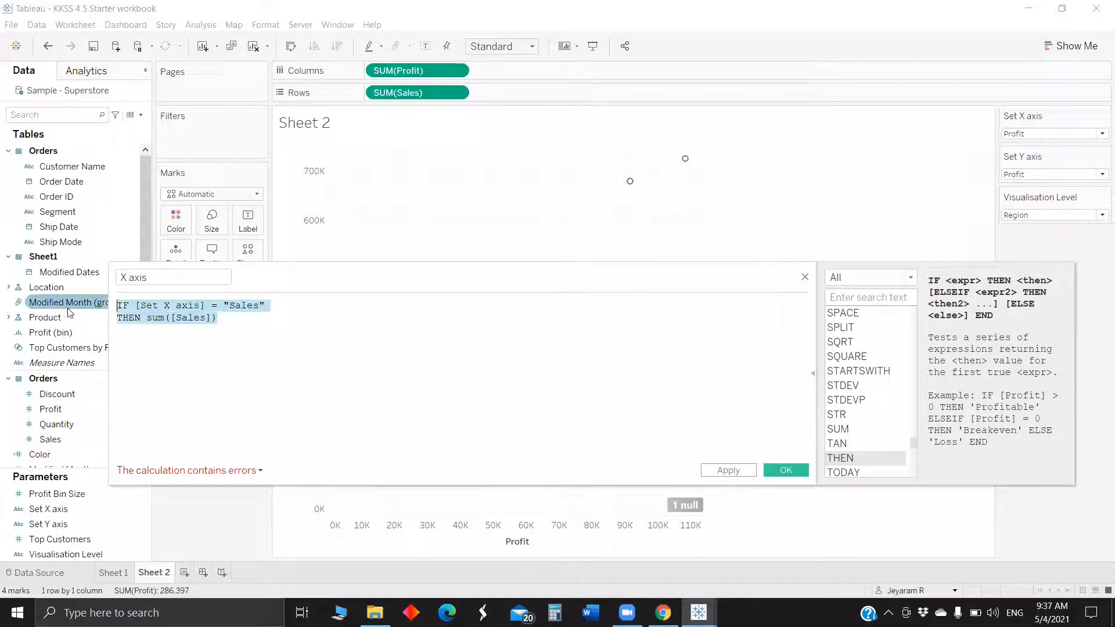
left_click(142, 336)
key("ctrl+v")
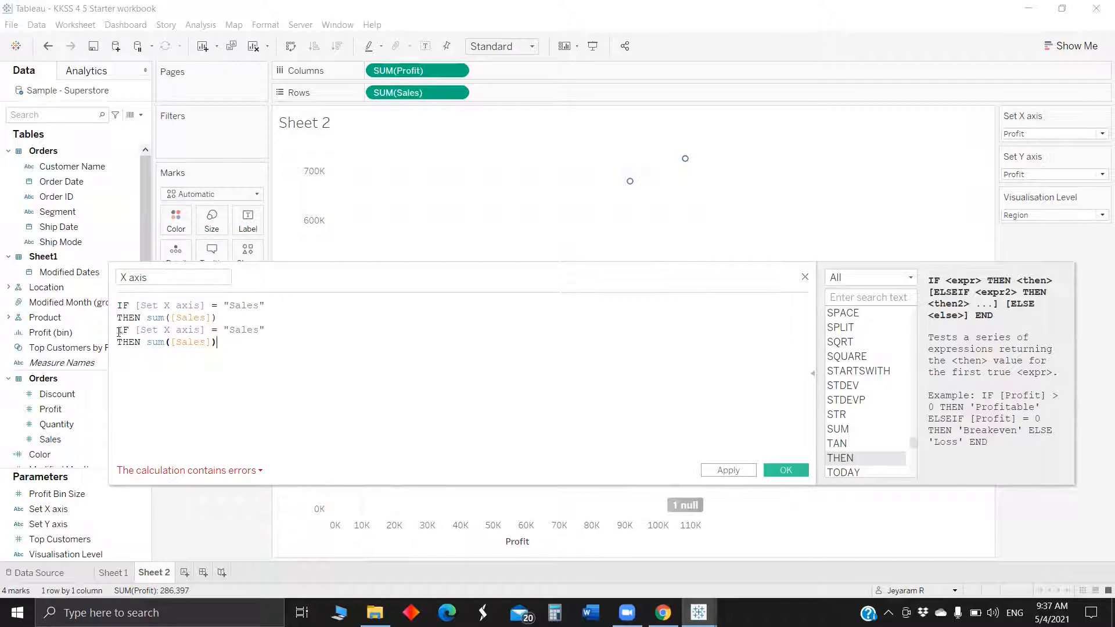
left_click(118, 330)
type("else")
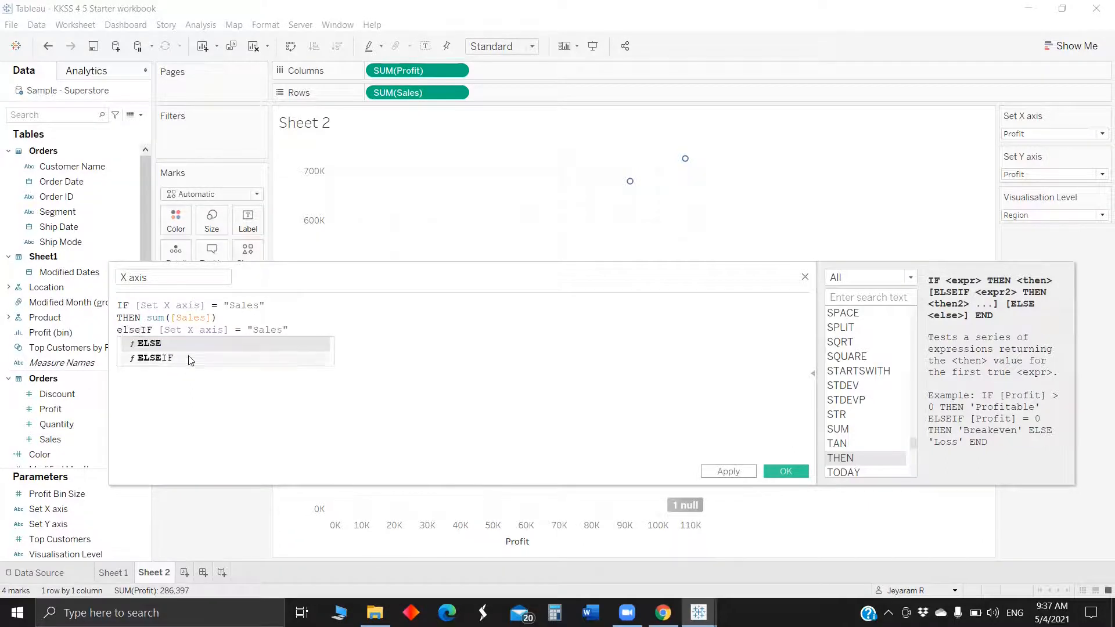
left_click(189, 358)
Step: Change the ELSEIF branch to compare with "Profit" and return sum([Profit])
double_click(265, 330)
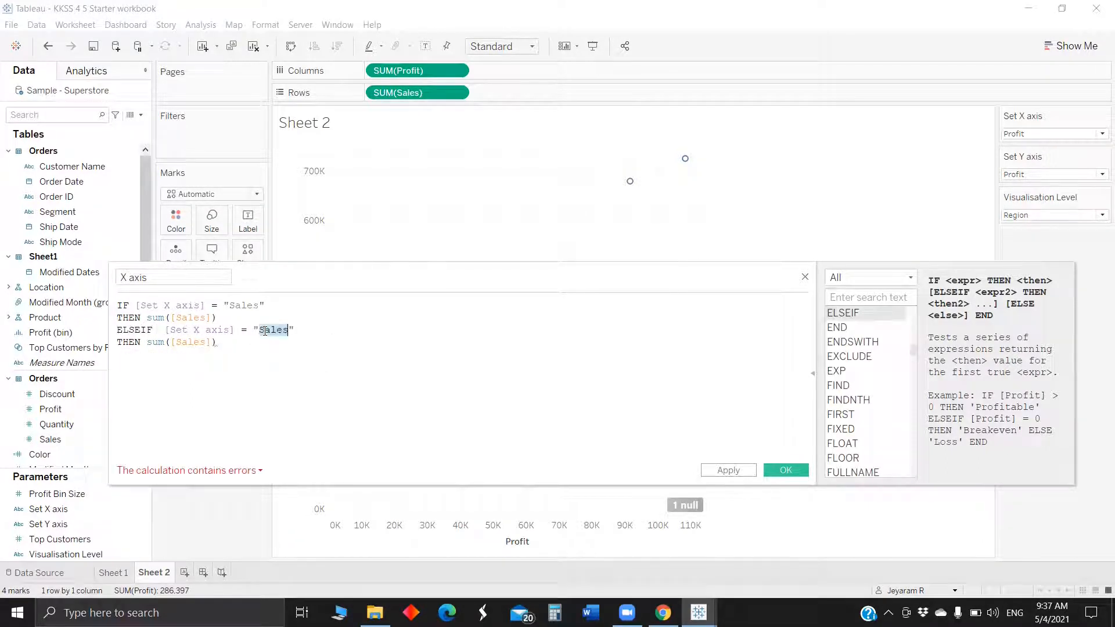
type("Profit")
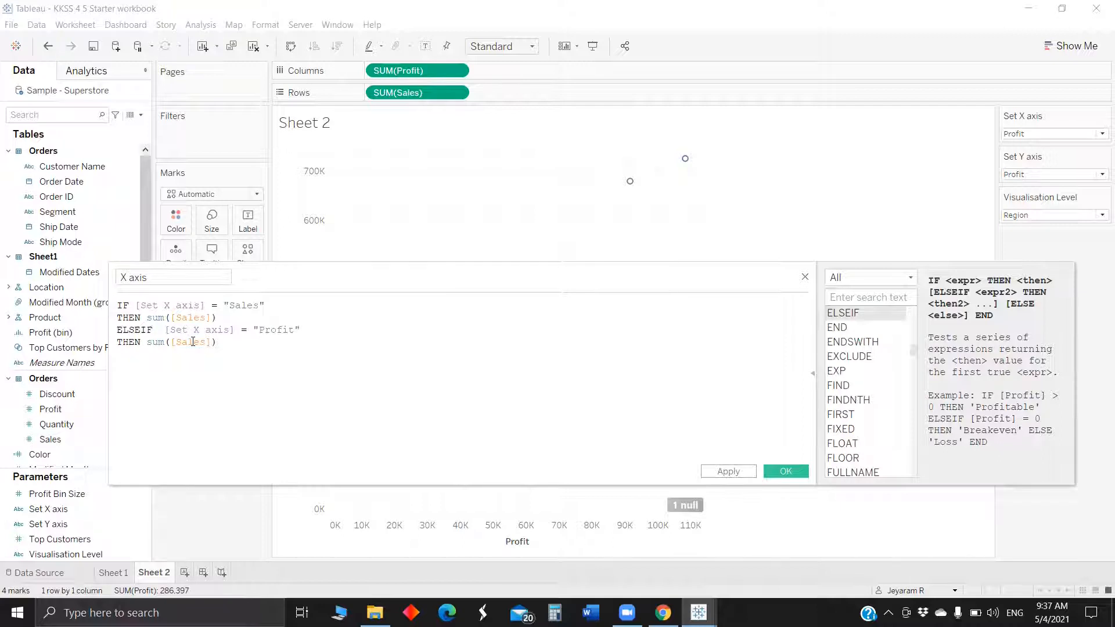
double_click(193, 342)
type("Profit")
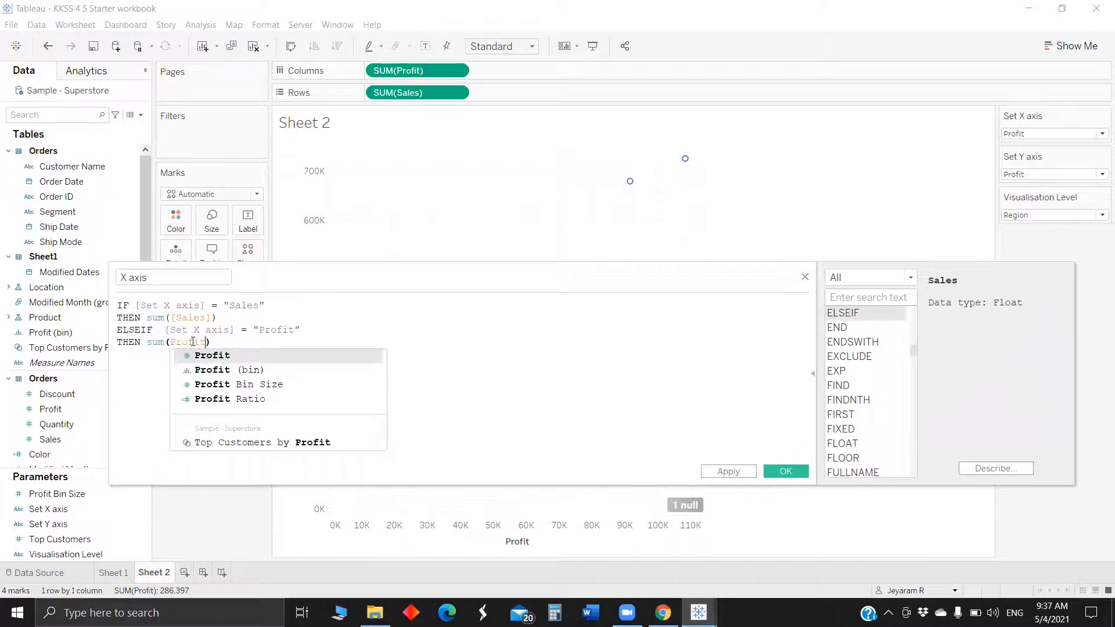
left_click(235, 344)
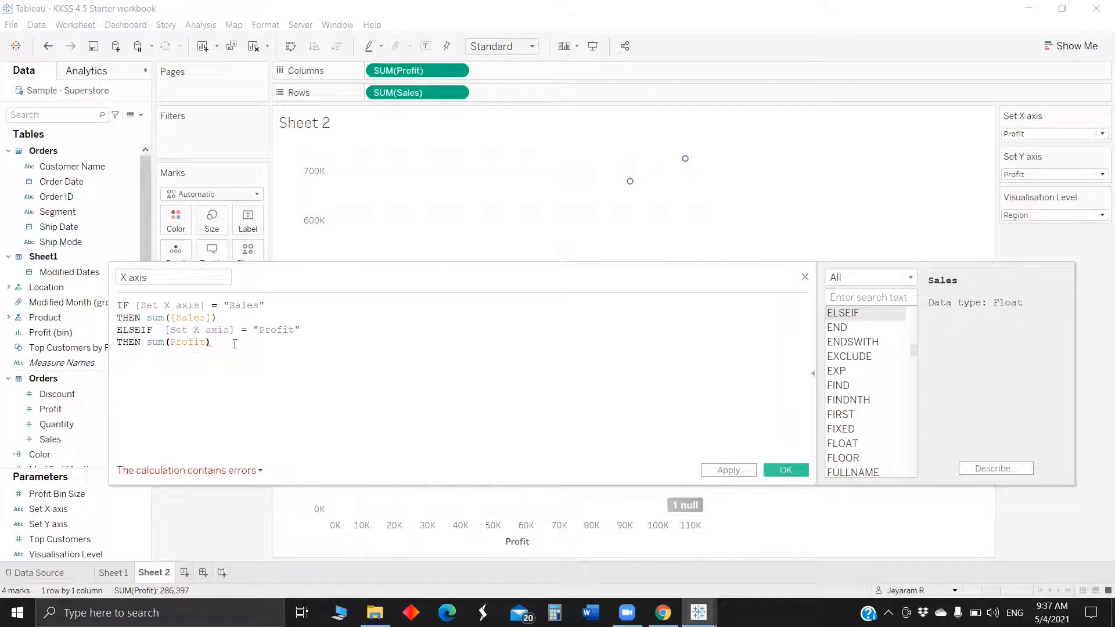
left_click(207, 344)
key("BackSpace")
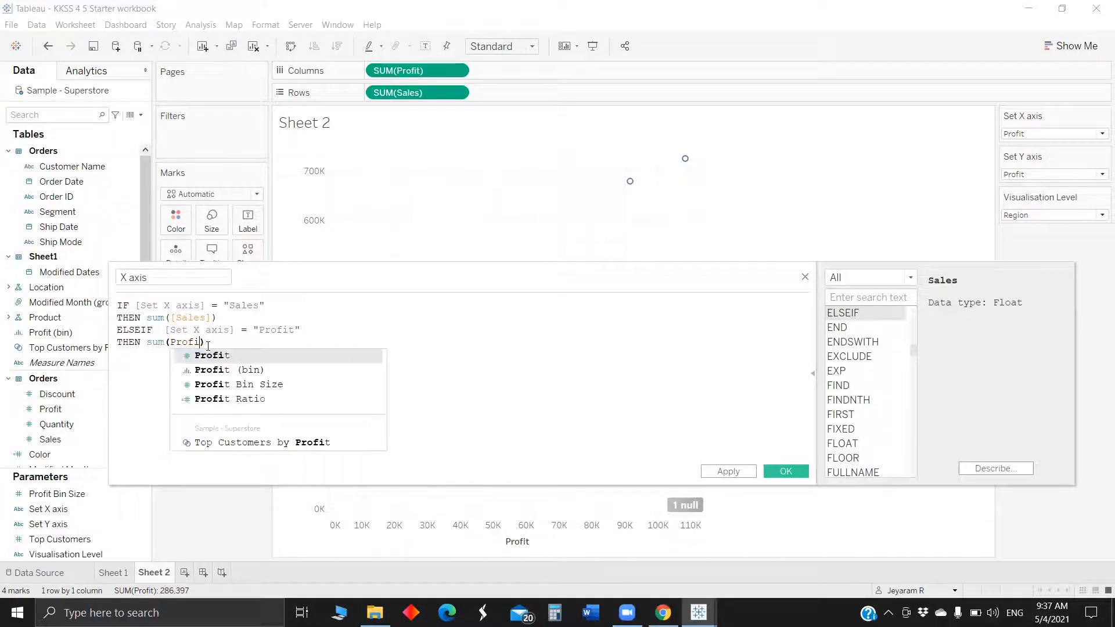
left_click(210, 356)
left_click(232, 342)
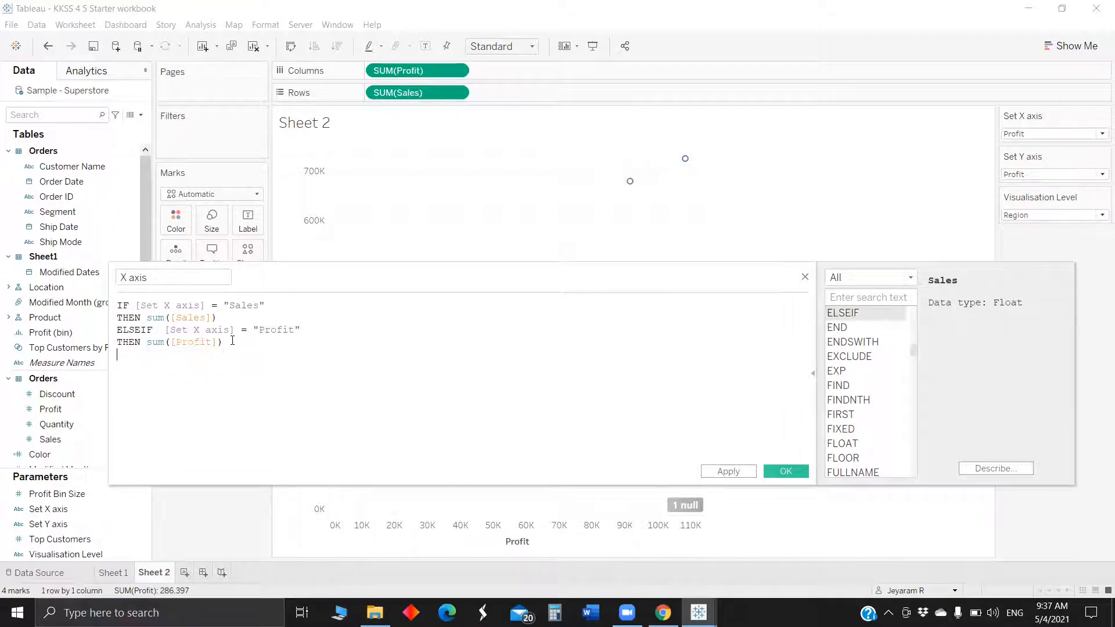
key("Return")
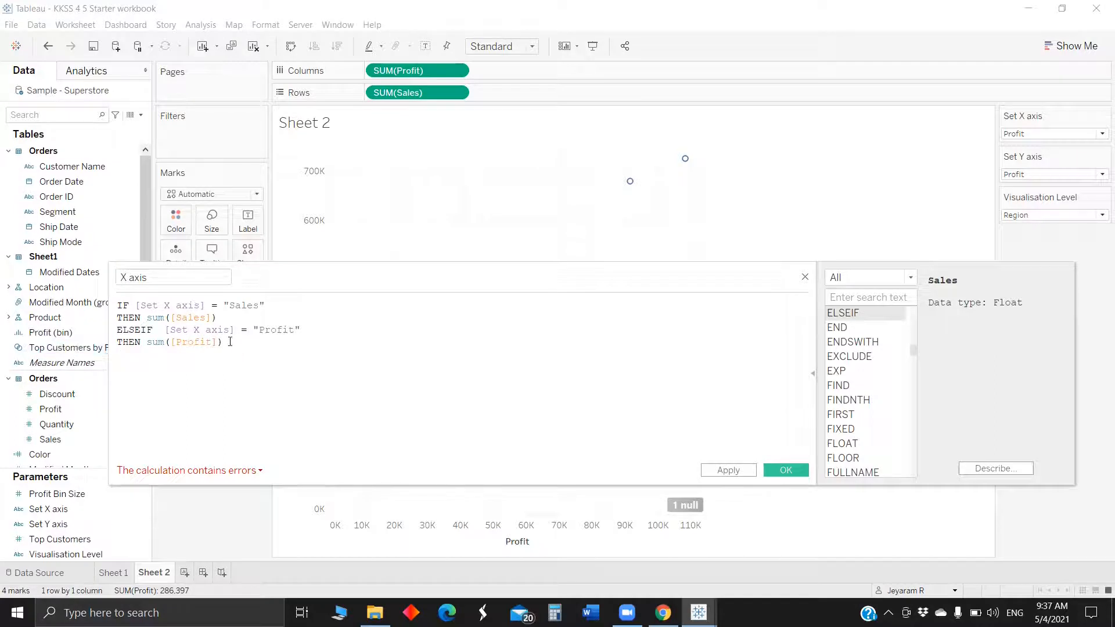
Step: Duplicate the two-line Profit ELSEIF branch below itself in the X axis formula
left_click_drag(226, 341, 104, 331)
key("ctrl+c")
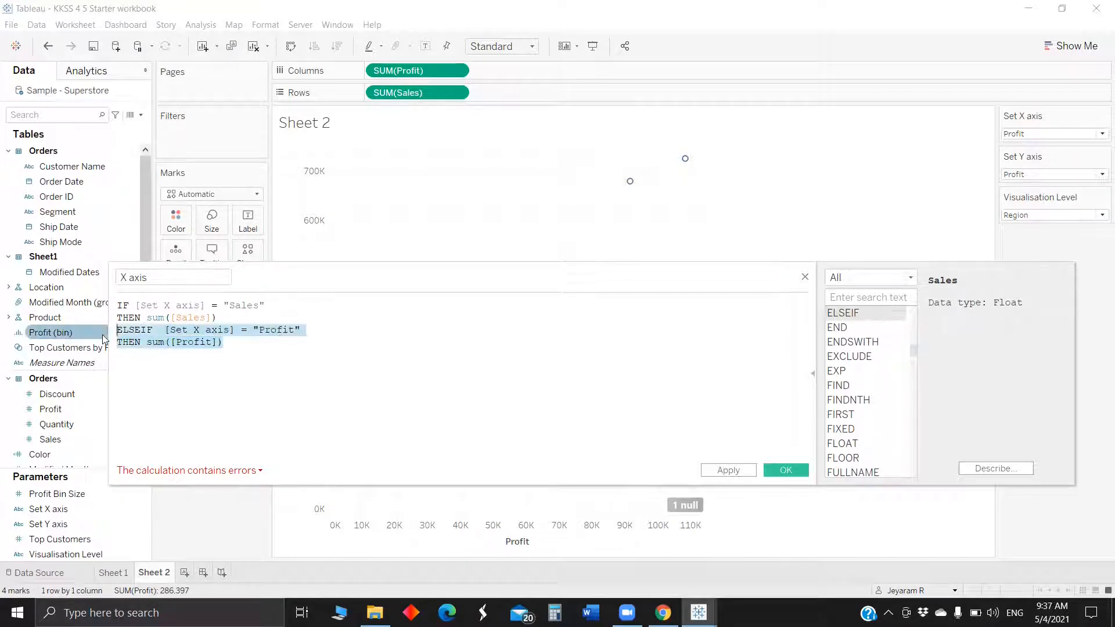
left_click(228, 351)
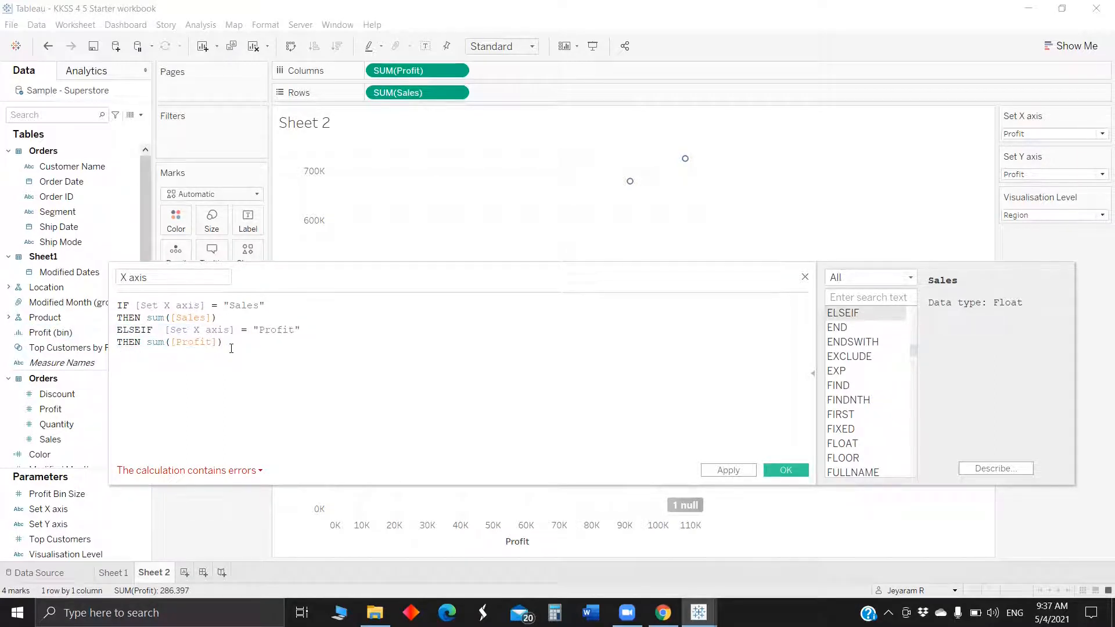
key("ctrl+v")
Step: Change the last ELSEIF branch to compare with "Discount" and return sum([Discount])
left_click_drag(259, 356, 293, 354)
type("Di")
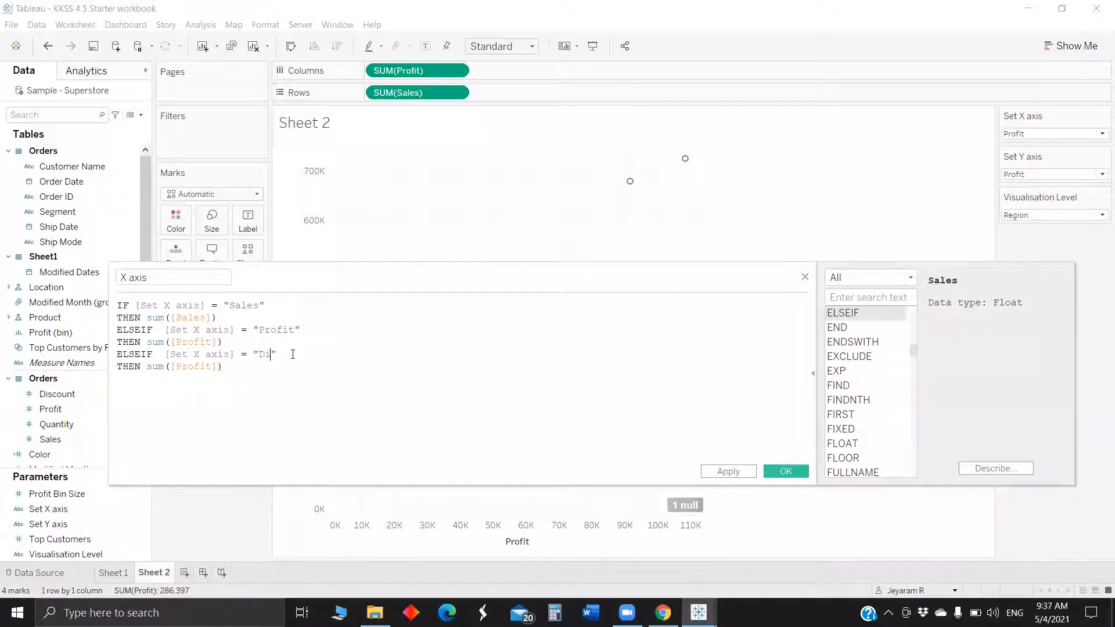
type("scount")
left_click(193, 367)
double_click(193, 367)
type("Disc")
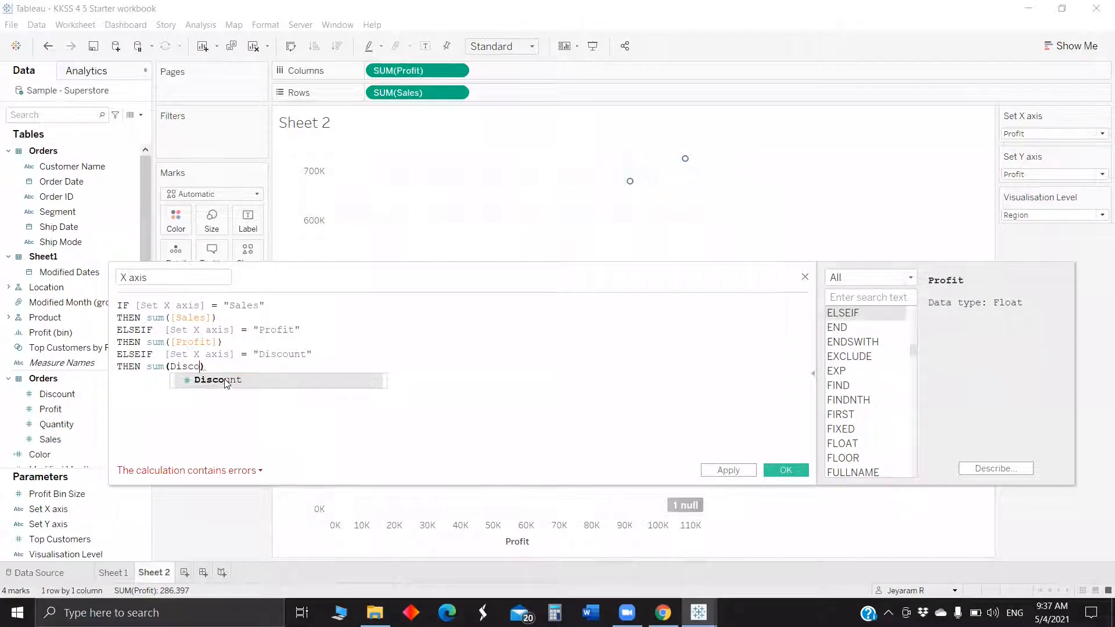
left_click(224, 379)
Step: Close the X axis formula with END, copy the whole formula, and save the calculated field
key("Return")
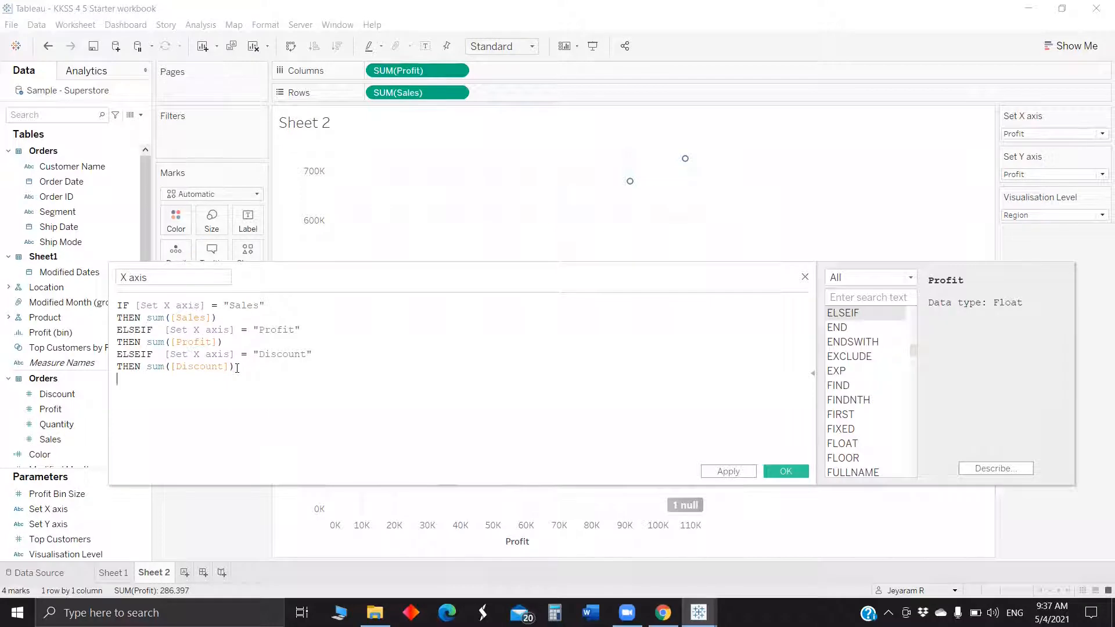
type("END")
left_click_drag(191, 388, 73, 301)
key("ctrl+c")
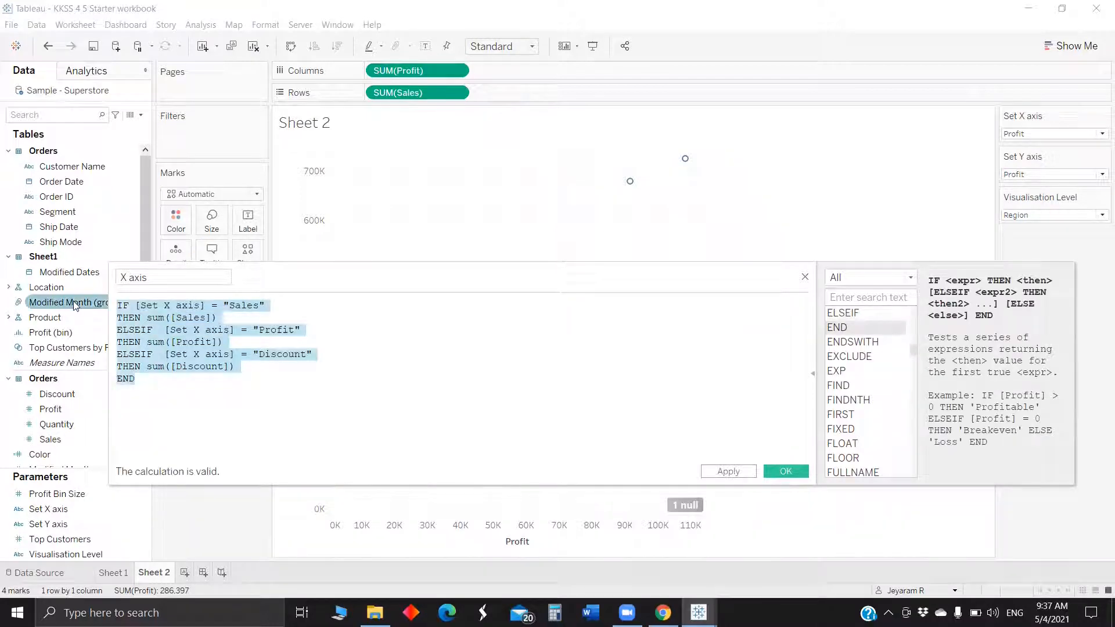
left_click(789, 473)
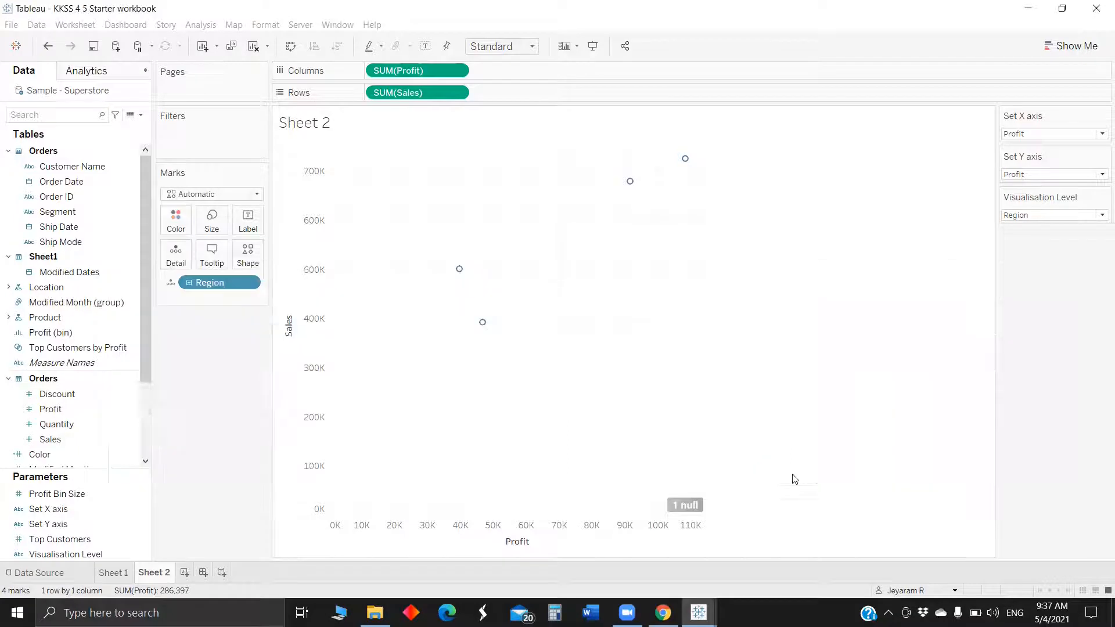
Step: Create a calculated field named Y axis that contains the copied X axis formula
left_click(142, 115)
left_click(70, 122)
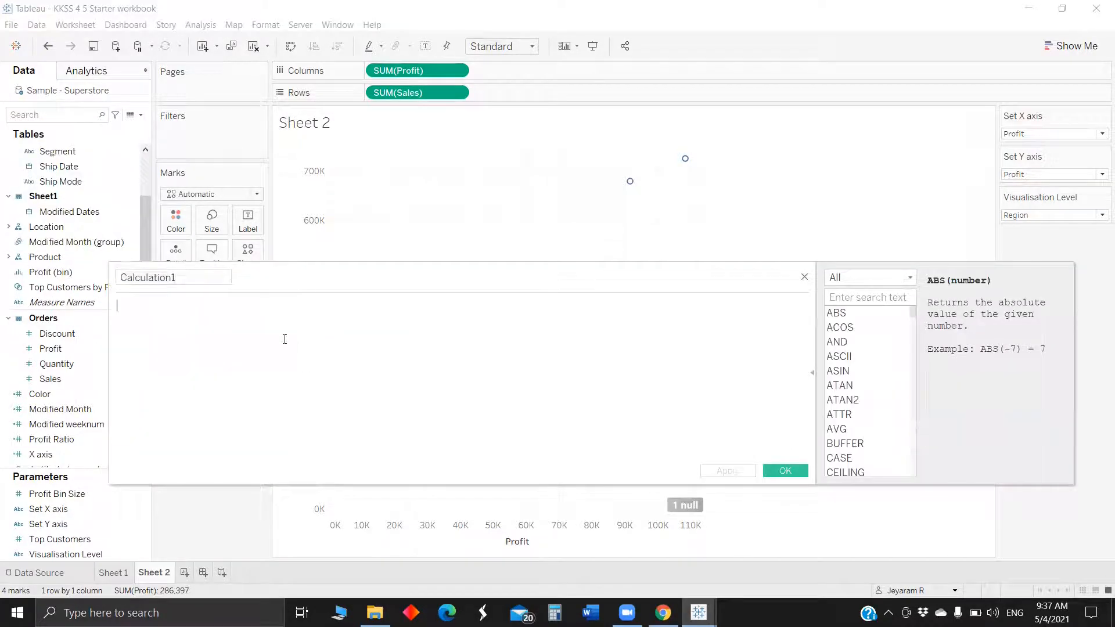
key("ctrl+v")
left_click(138, 273)
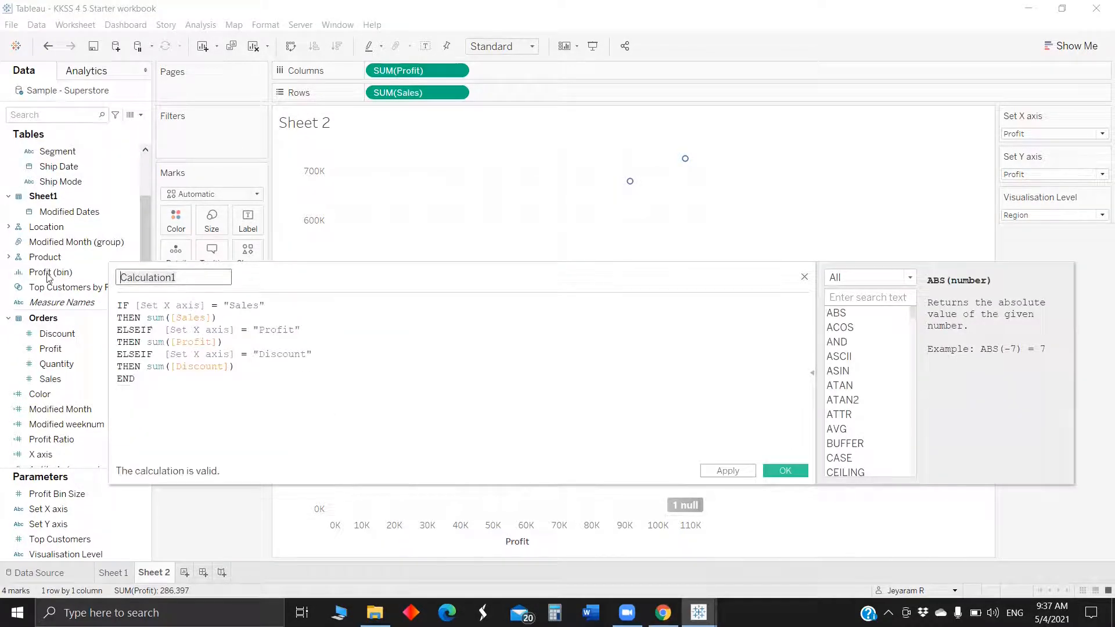
left_click(48, 273)
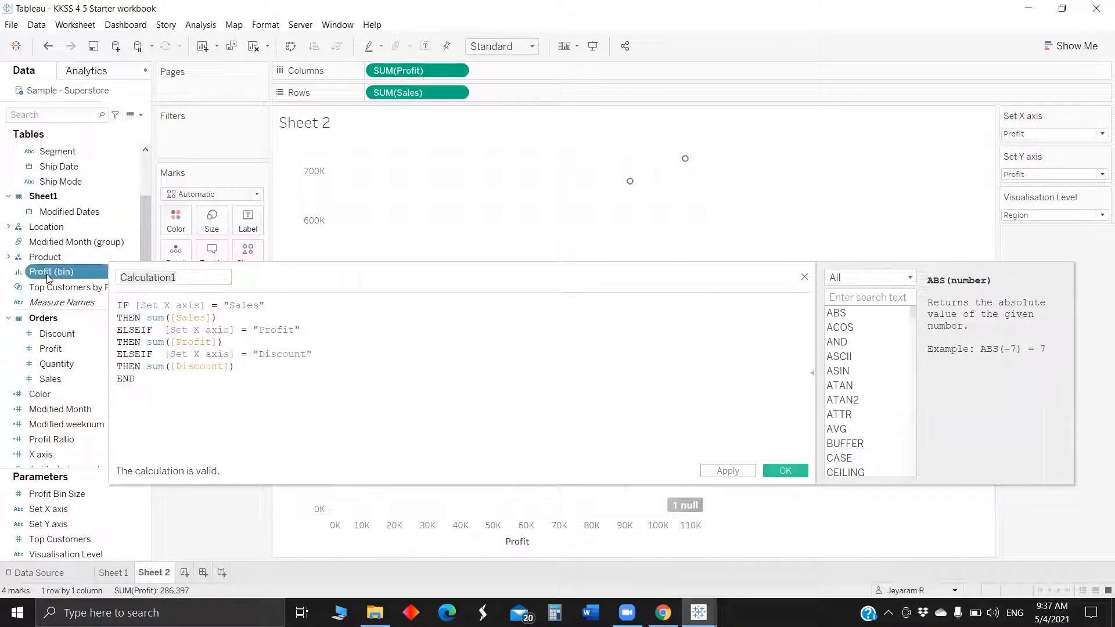
left_click(168, 277)
double_click(169, 277)
key("BackSpace")
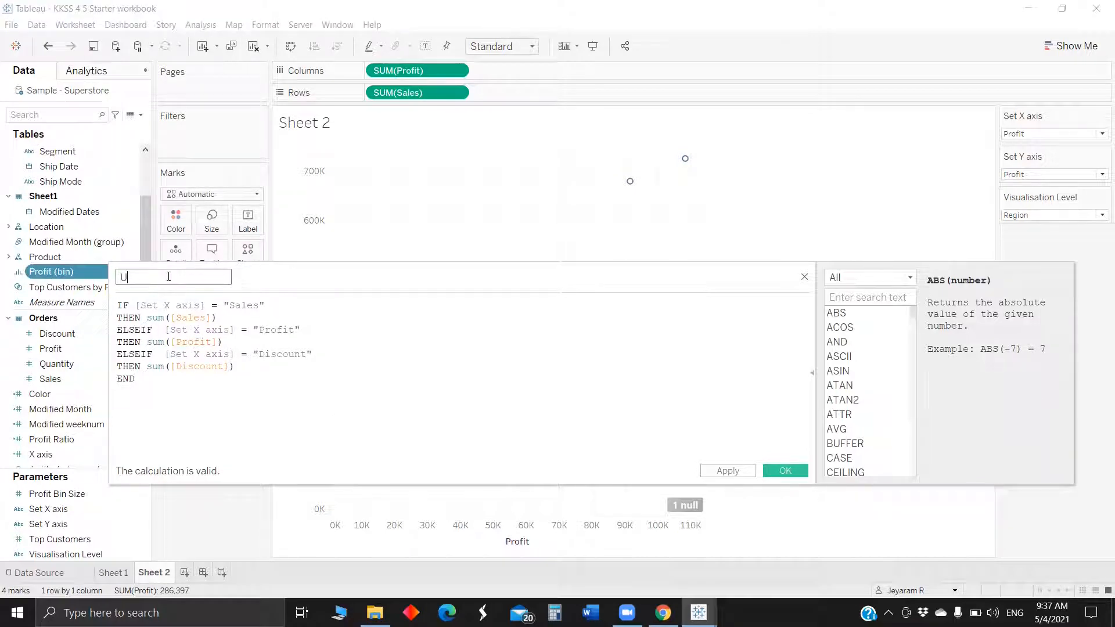
key("BackSpace")
Step: Change the parameter in the Y axis formula's first IF condition to [Set Y axis]
left_click(166, 305)
double_click(167, 305)
type("Y")
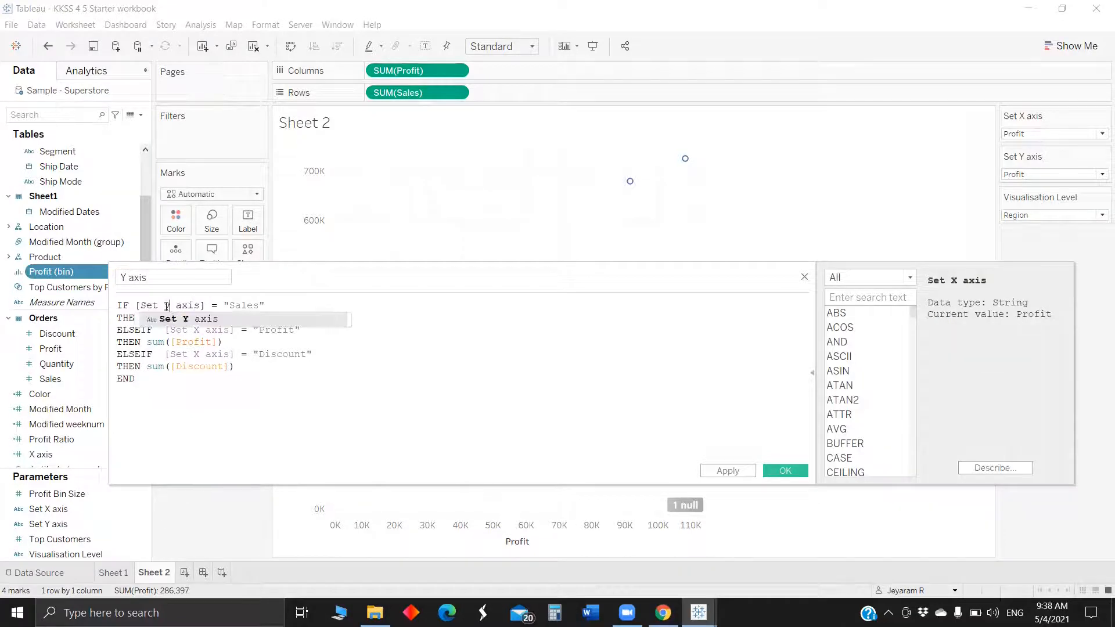
left_click(173, 318)
Step: Replace [Set X axis] with [Set Y axis] in both ELSEIF conditions and save the Y axis field
double_click(176, 306)
key("ctrl+c")
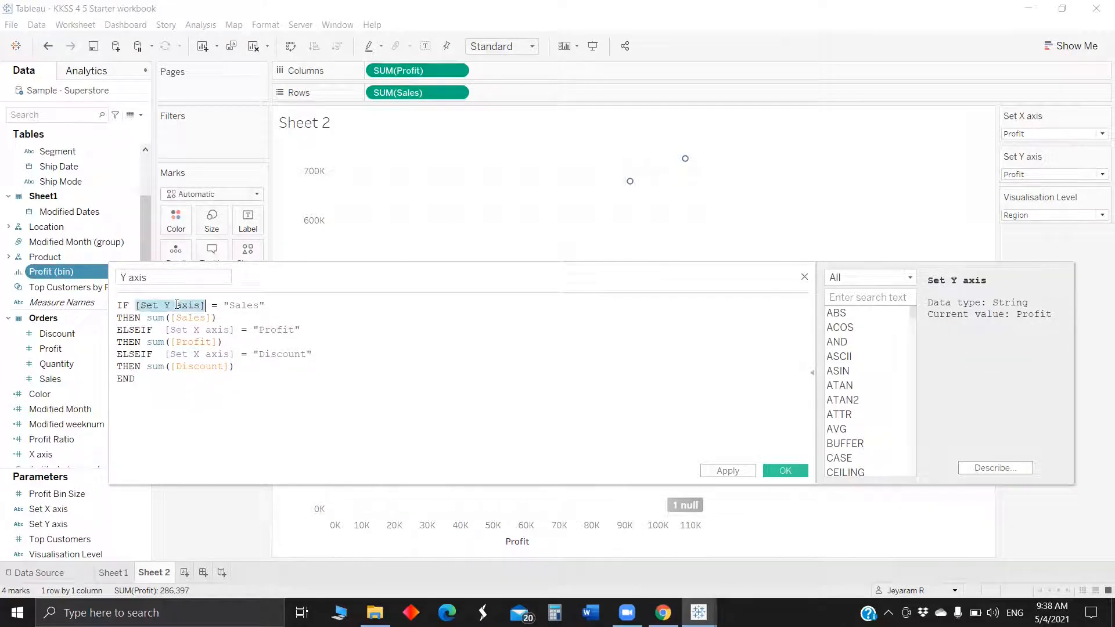
double_click(190, 329)
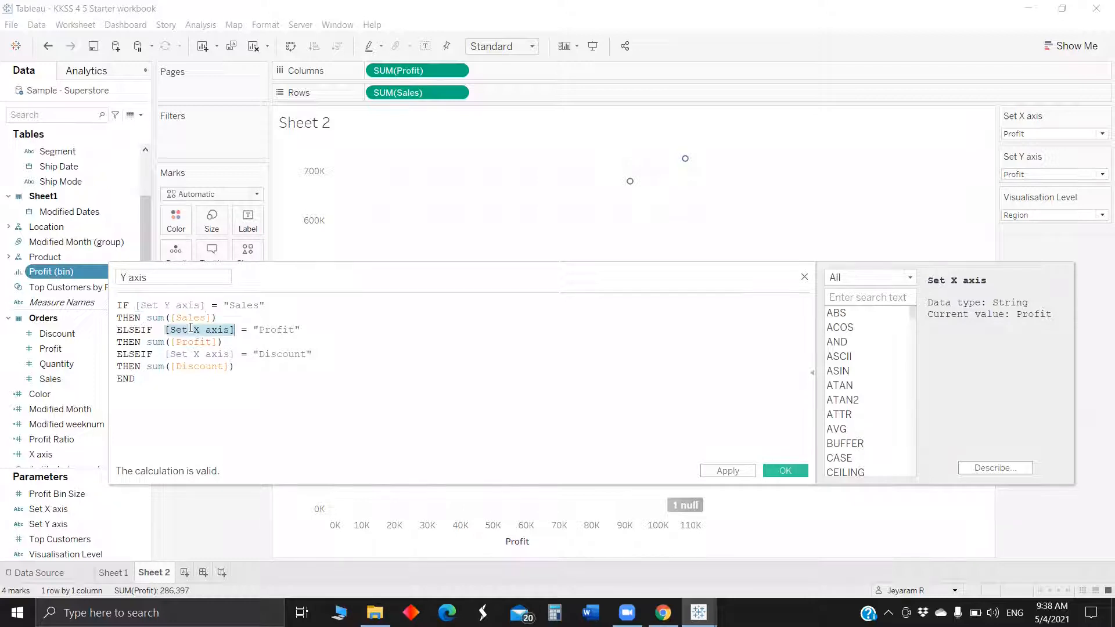
key("ctrl+v")
double_click(196, 360)
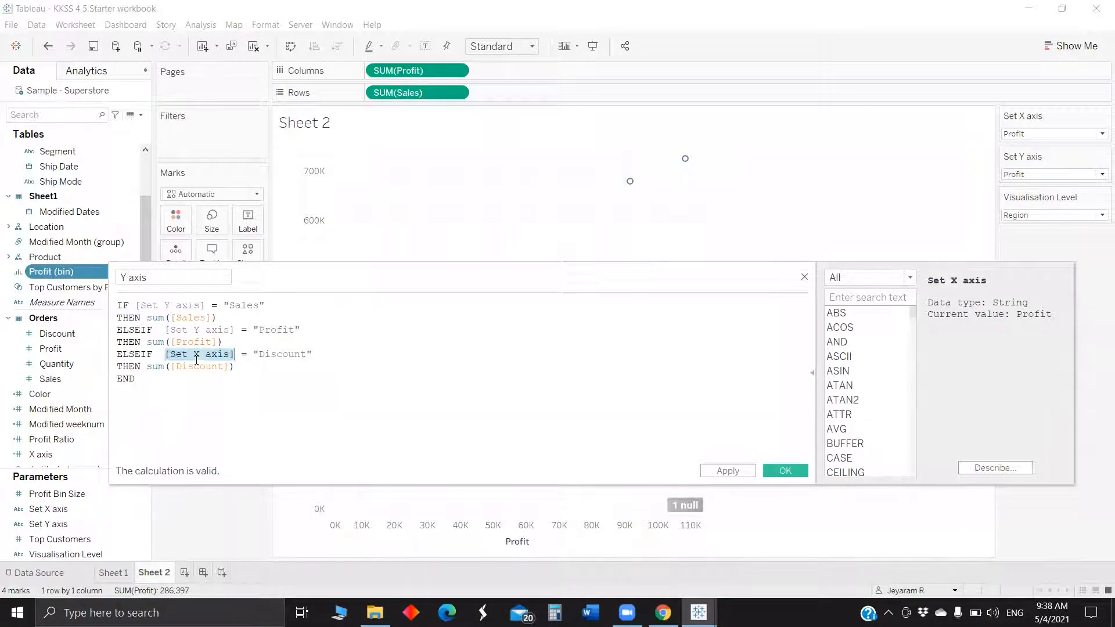
key("ctrl+v")
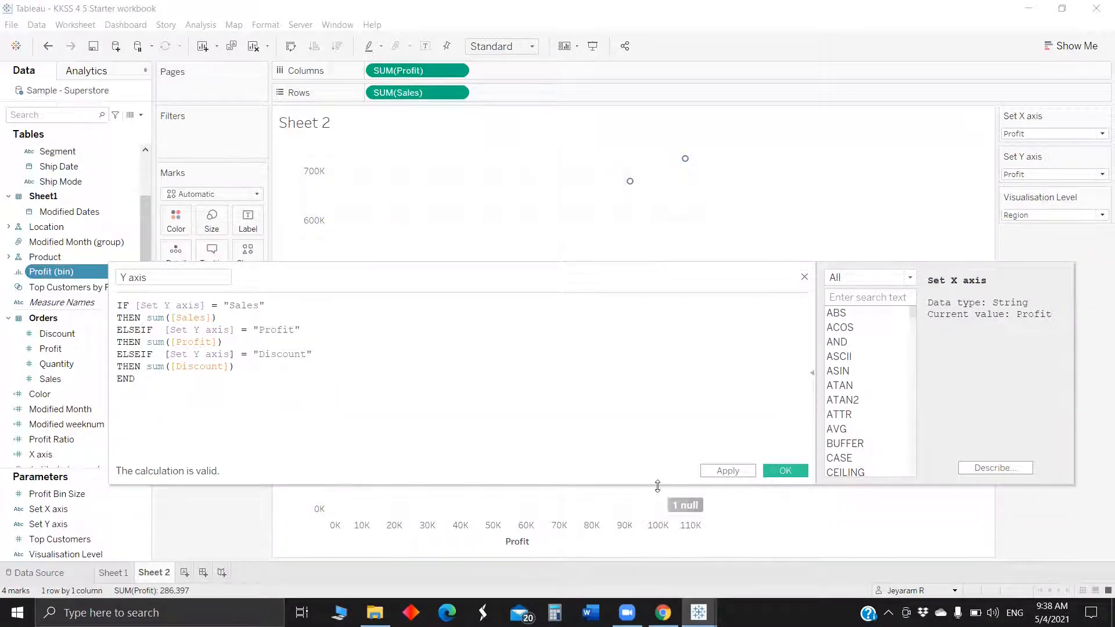
left_click(783, 470)
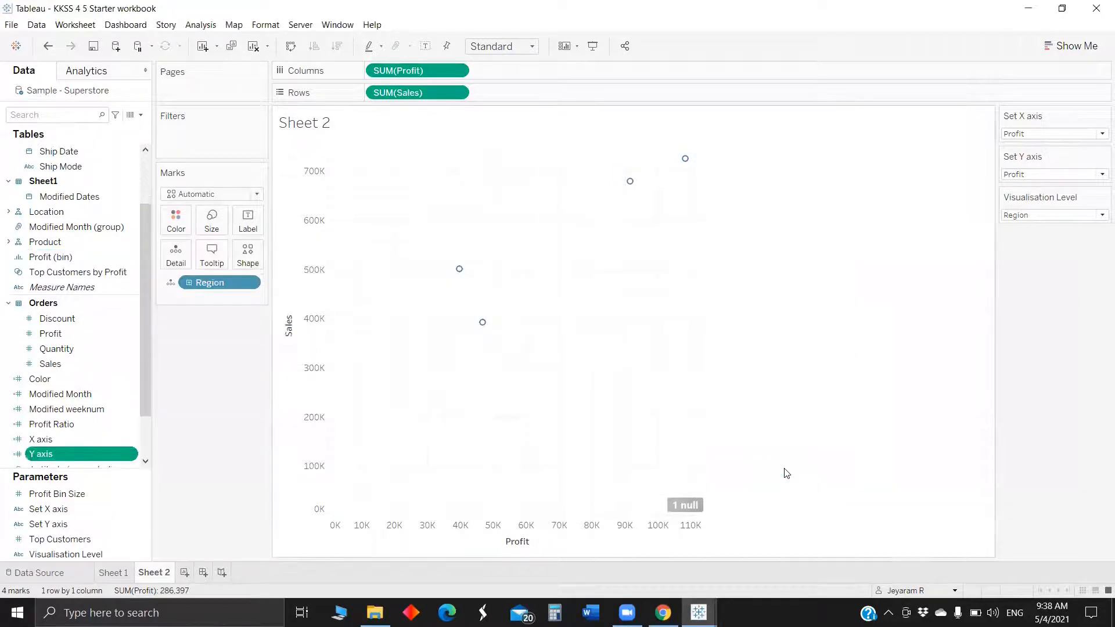
Step: Start a new calculated field and name it Visualisation Level
left_click(141, 118)
left_click(120, 126)
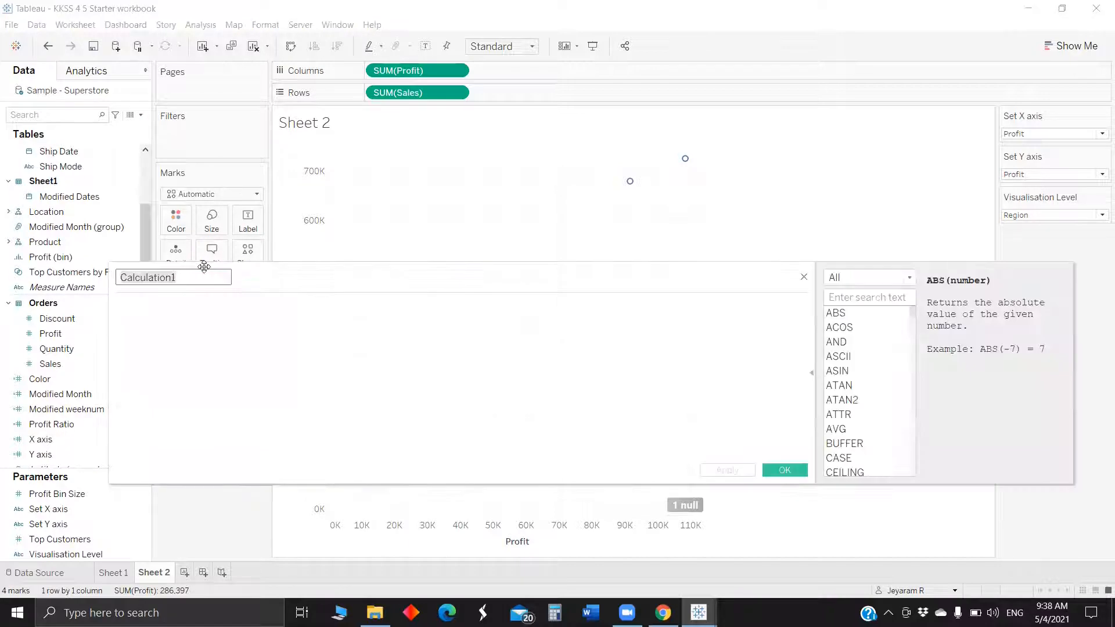
key("BackSpace")
type("Visualisa")
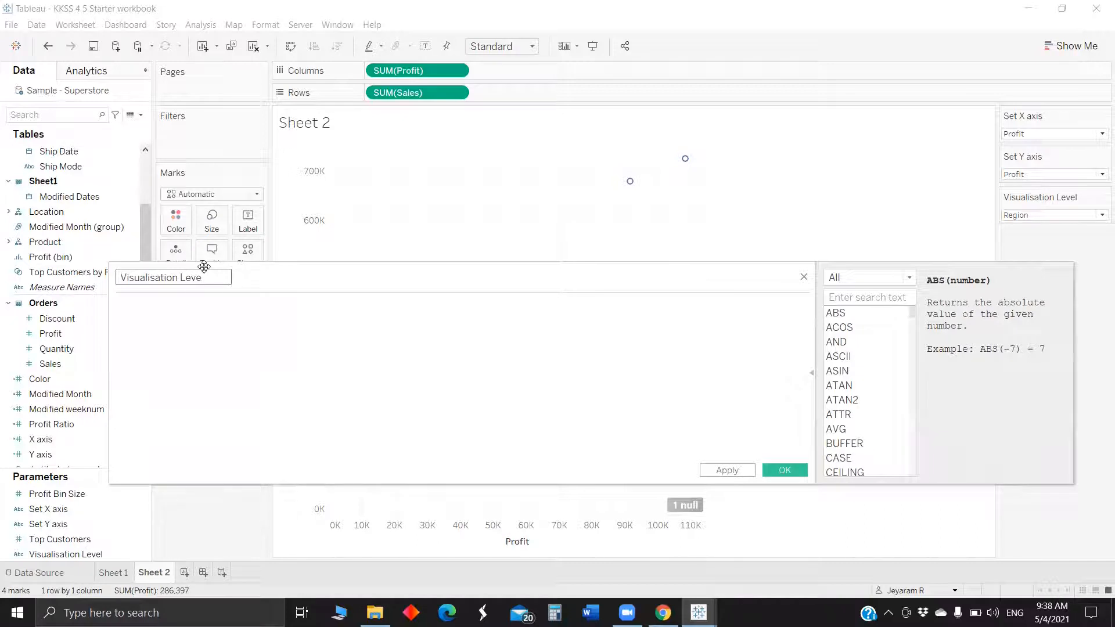
type("tion Level[Set Y axis]")
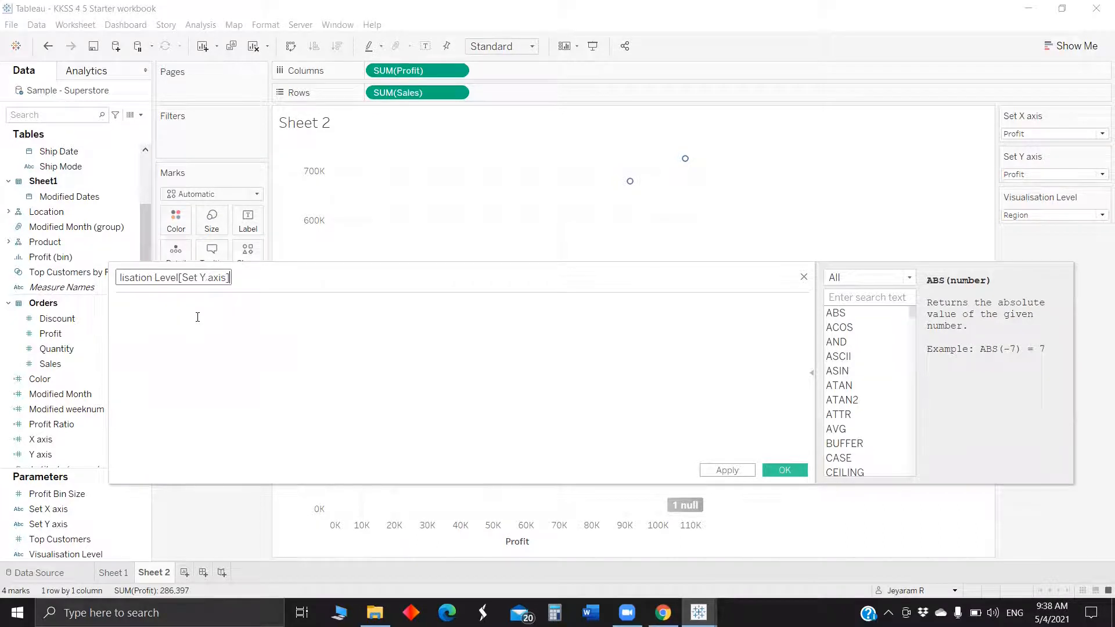
key("Tab")
left_click(179, 278)
key("shift+End")
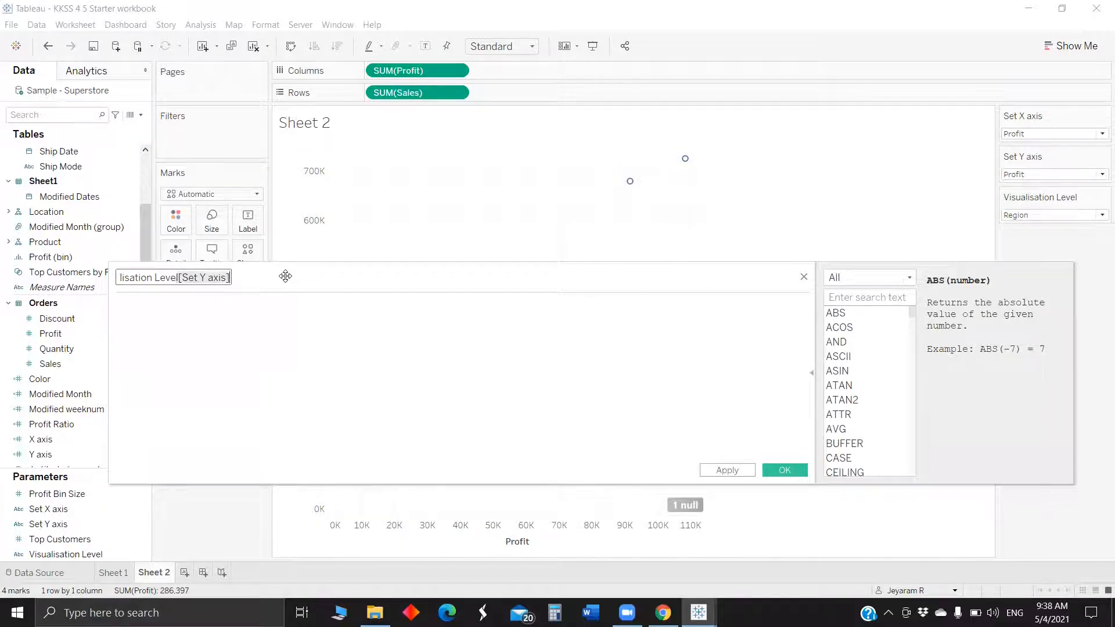
key("BackSpace")
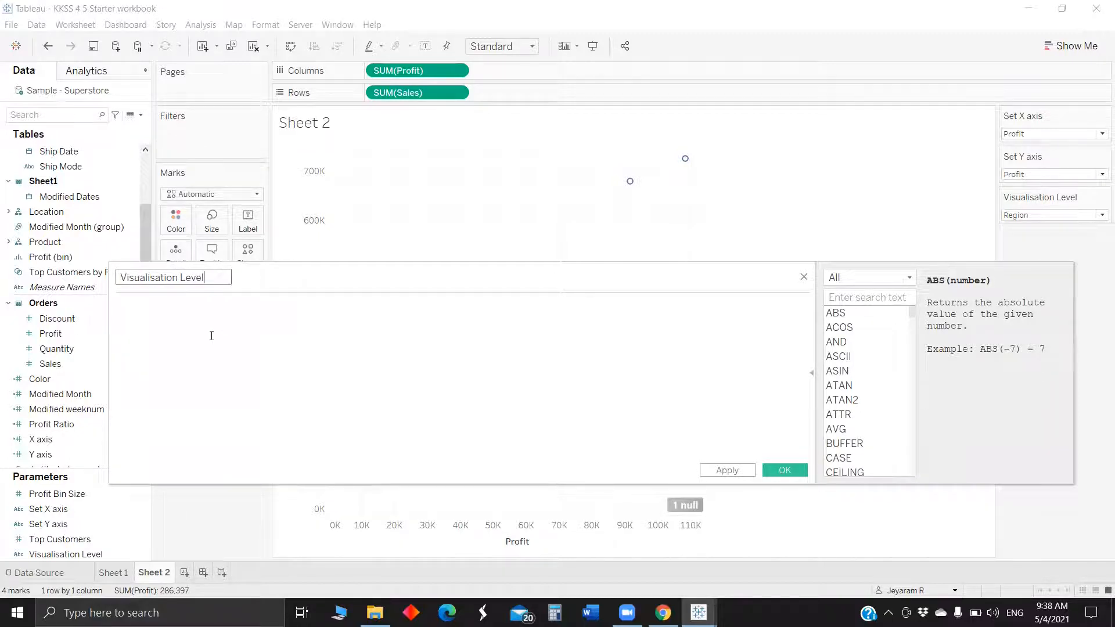
Step: Begin the Visualisation Level formula with the condition if [Visualisation Level] = "Region"
left_click(211, 335)
type("if vis")
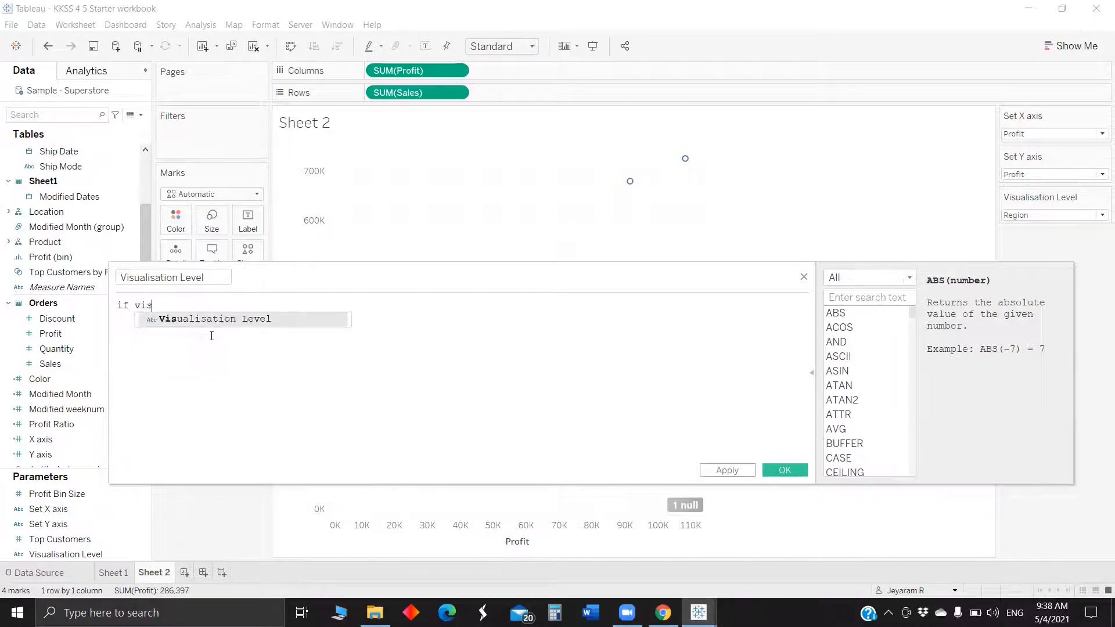
left_click(214, 319)
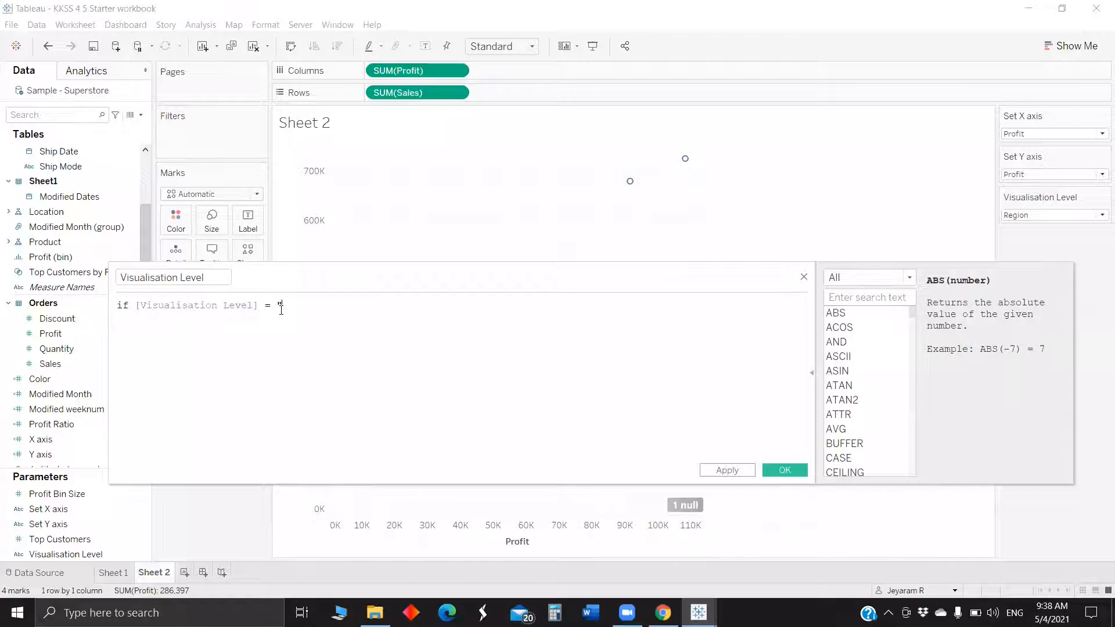
key("BackSpace")
key("BackSpace")
type("Region\"")
Step: Add the result THEN [Region] below the Region condition
key("Return")
type("THEN ")
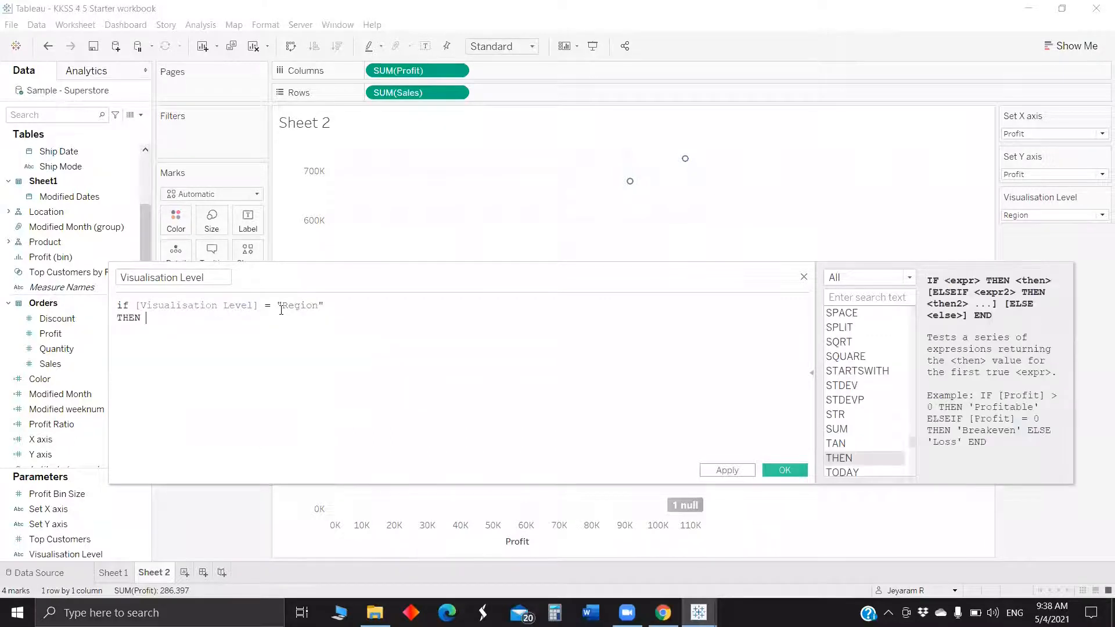
type("Reg")
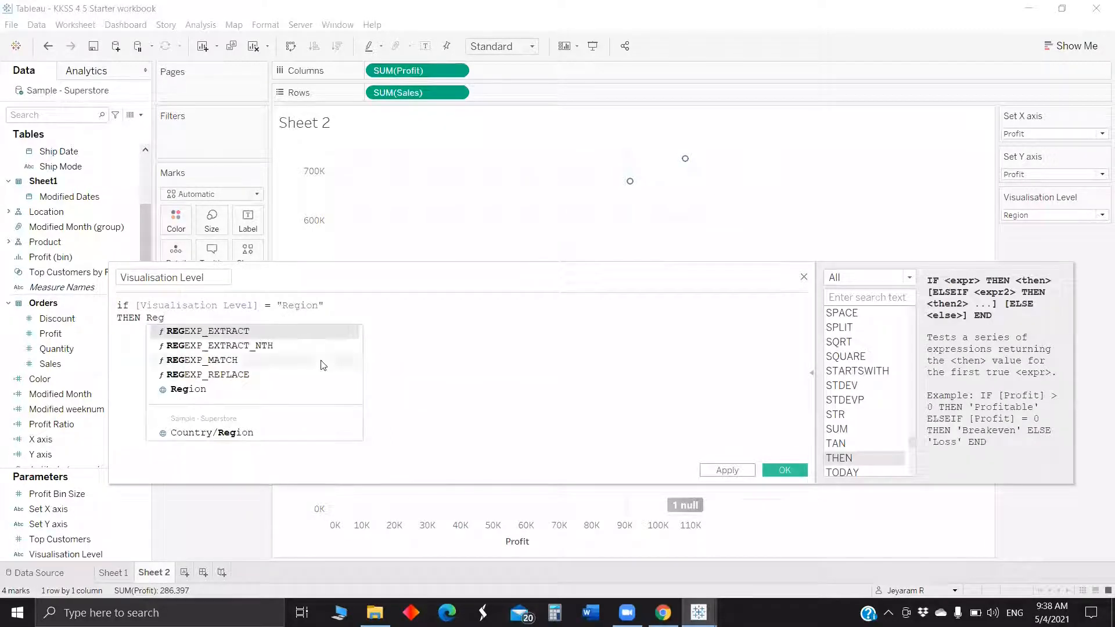
left_click(293, 388)
Step: Add the condition ELSEIF [Visualisation Level] = "Shipping mode" below the Region result
type("els")
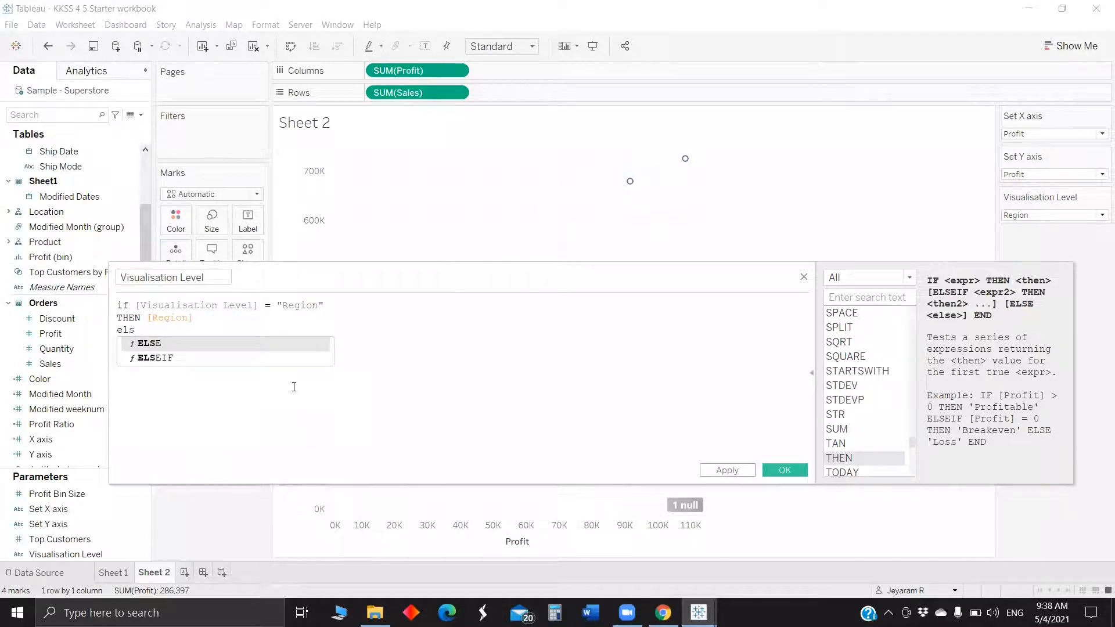
key("Down")
key("Return")
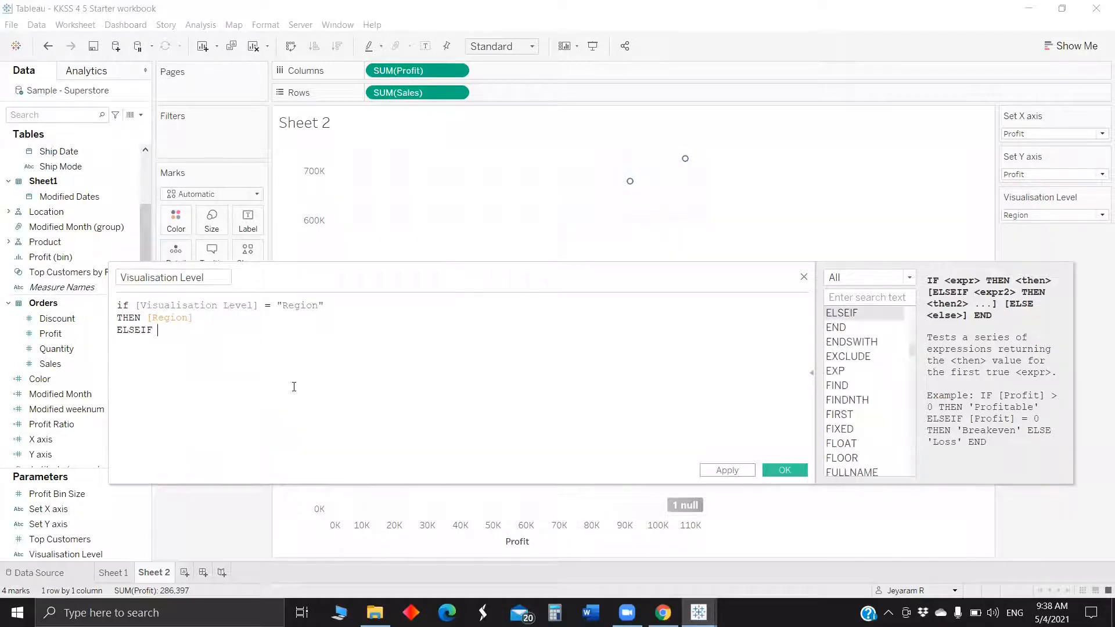
type("visualis")
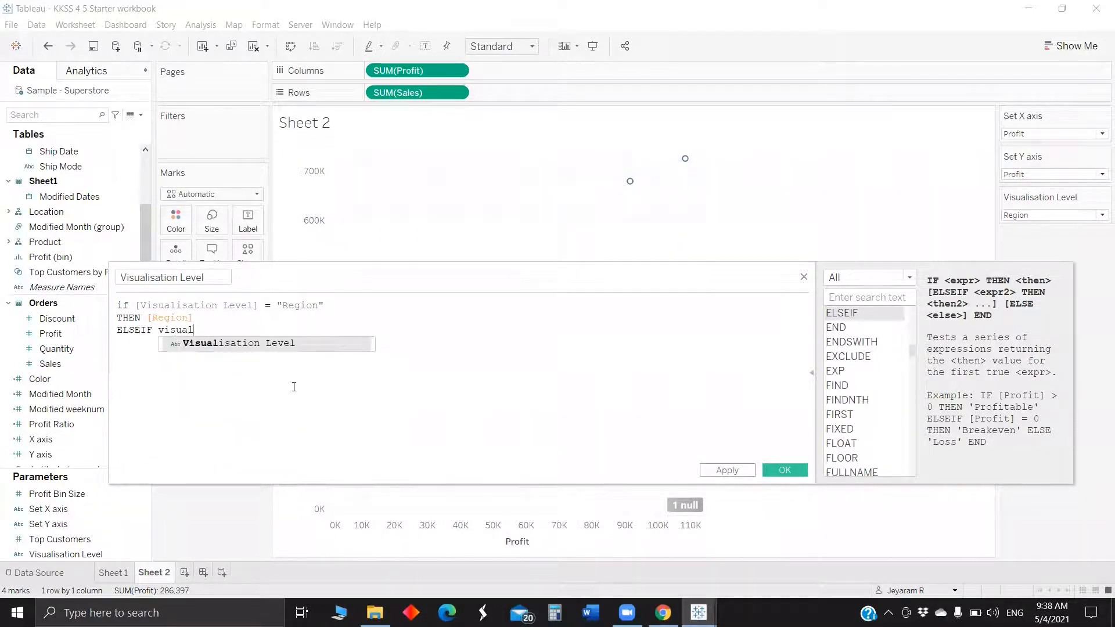
key("Return")
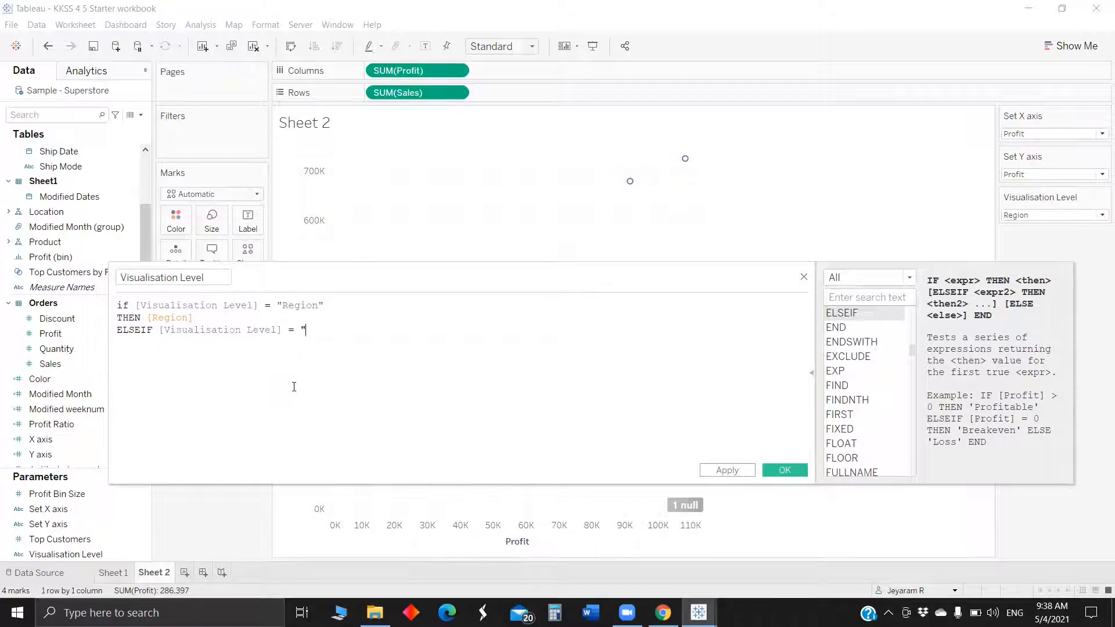
type("Shipping mode\"")
Step: Add the result THEN [Ship Mode] below the Shipping mode condition
key("Return")
type("THEN sh")
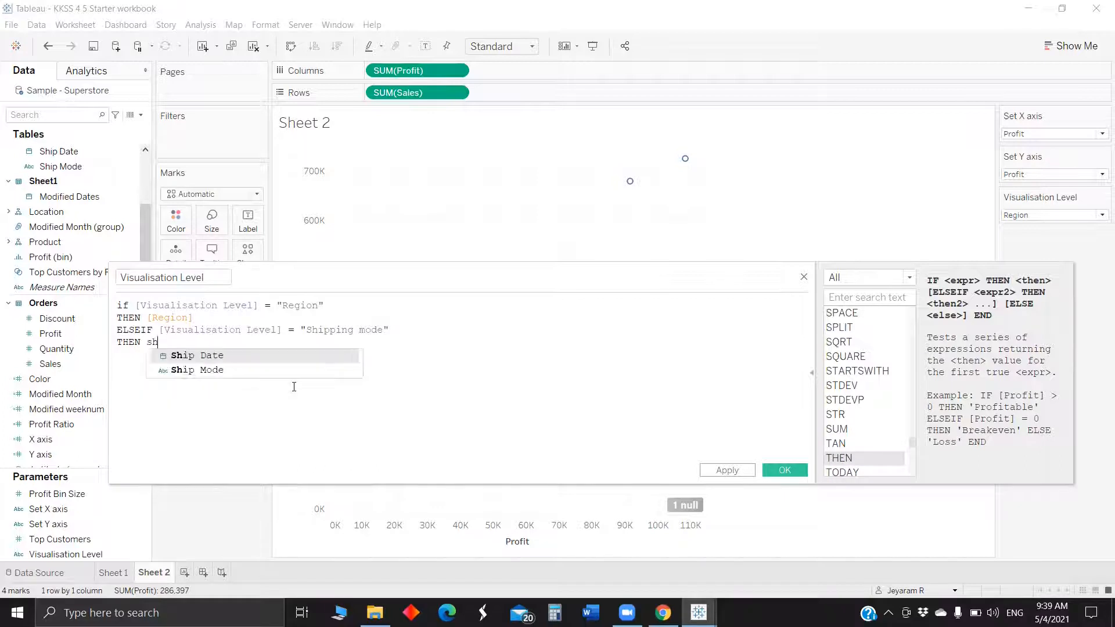
type("ip")
key("Down")
key("Return")
key("Return")
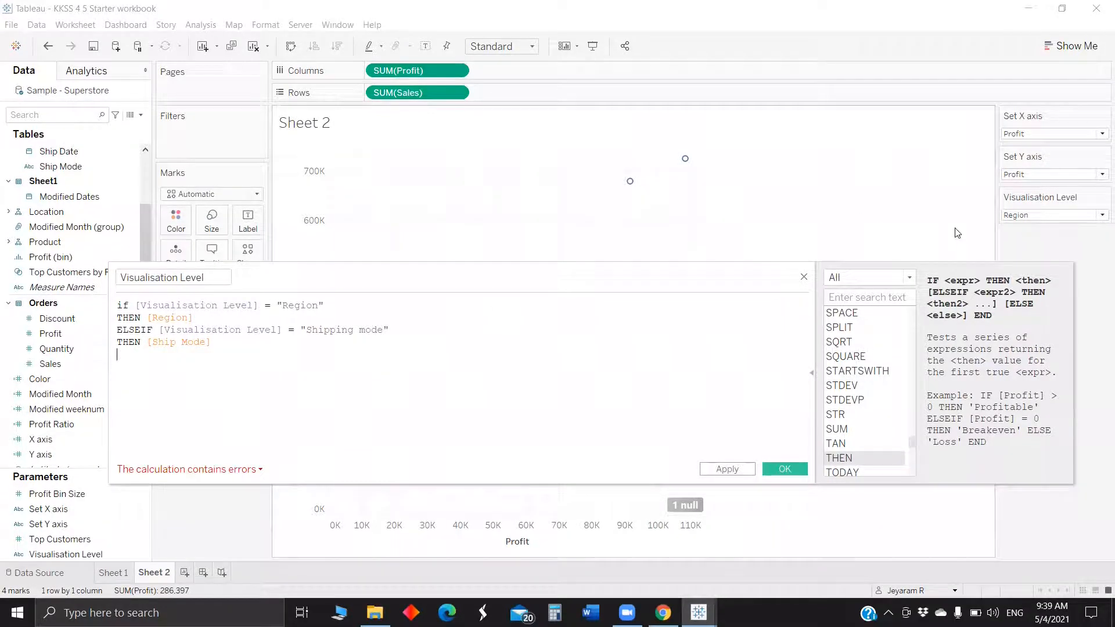
Step: Add the condition ELSEIF [Visualisation Level] = "State" below the Ship Mode result
left_click(1029, 216)
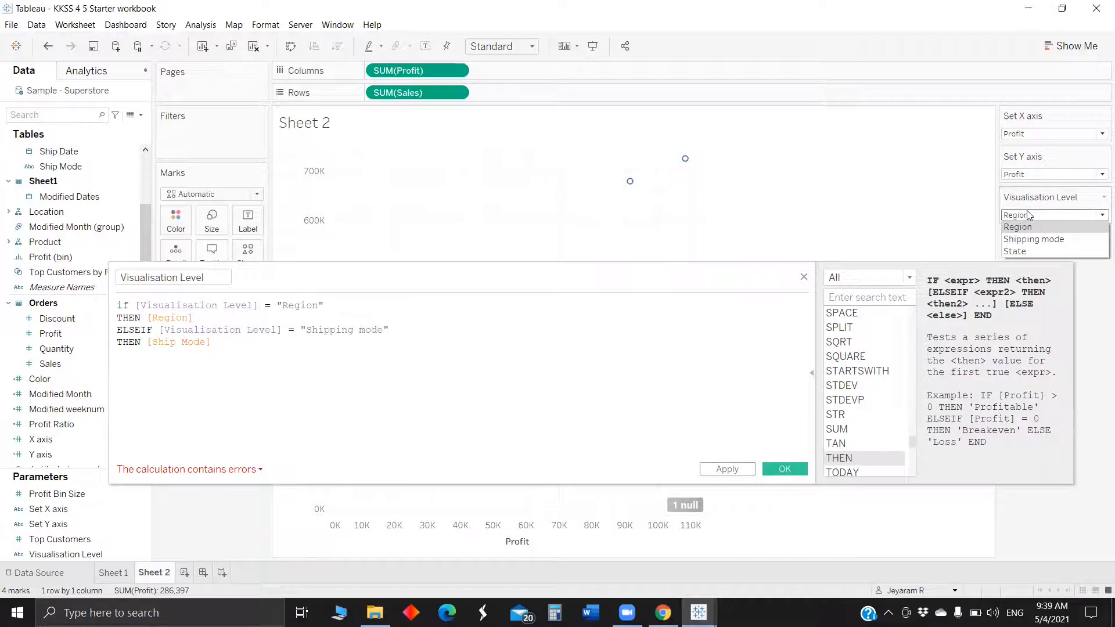
left_click(1029, 215)
left_click(234, 339)
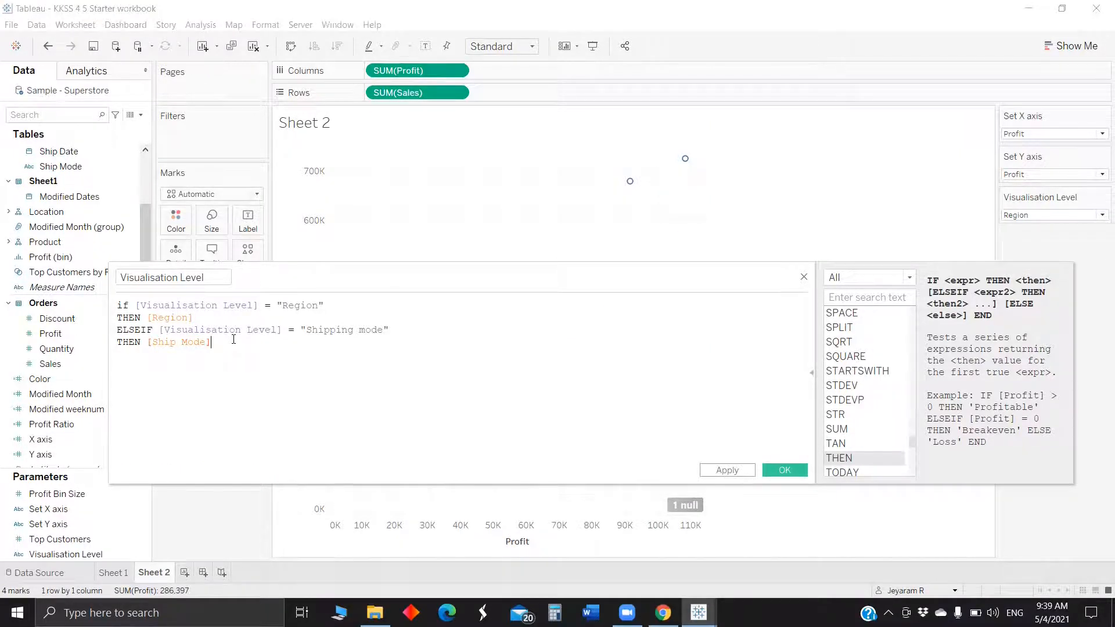
type("els")
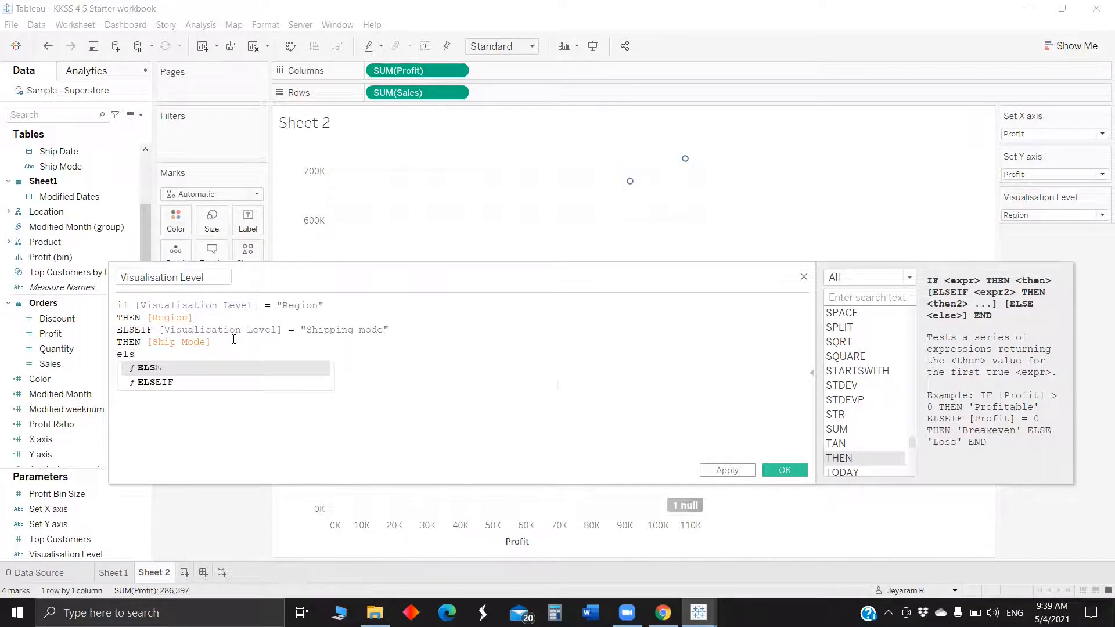
key("Down")
key("Return")
type("[Vi")
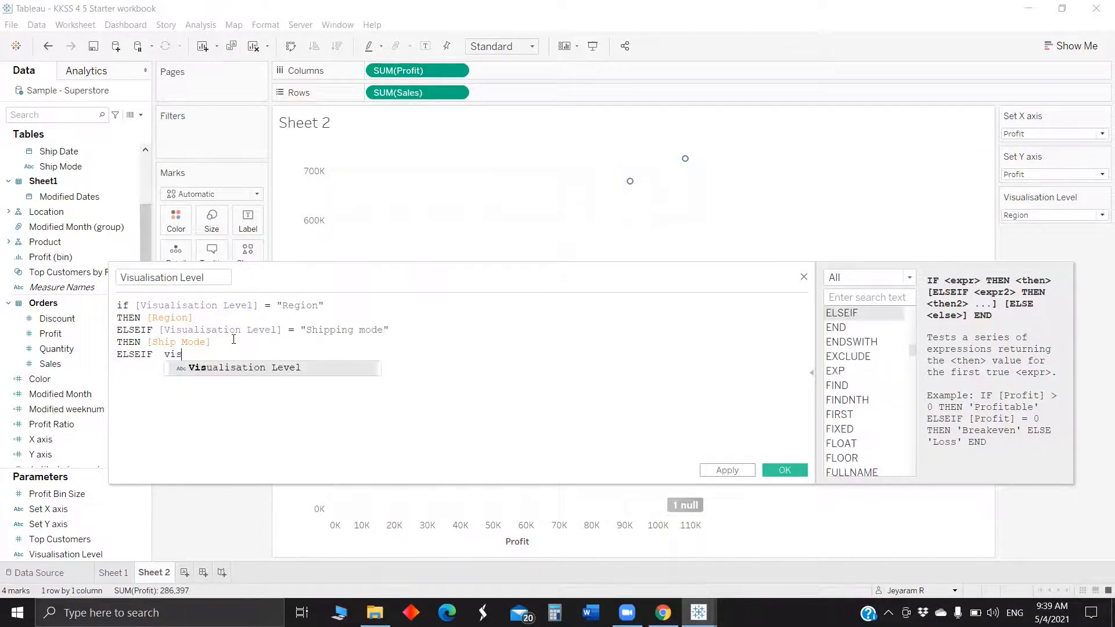
key("Return")
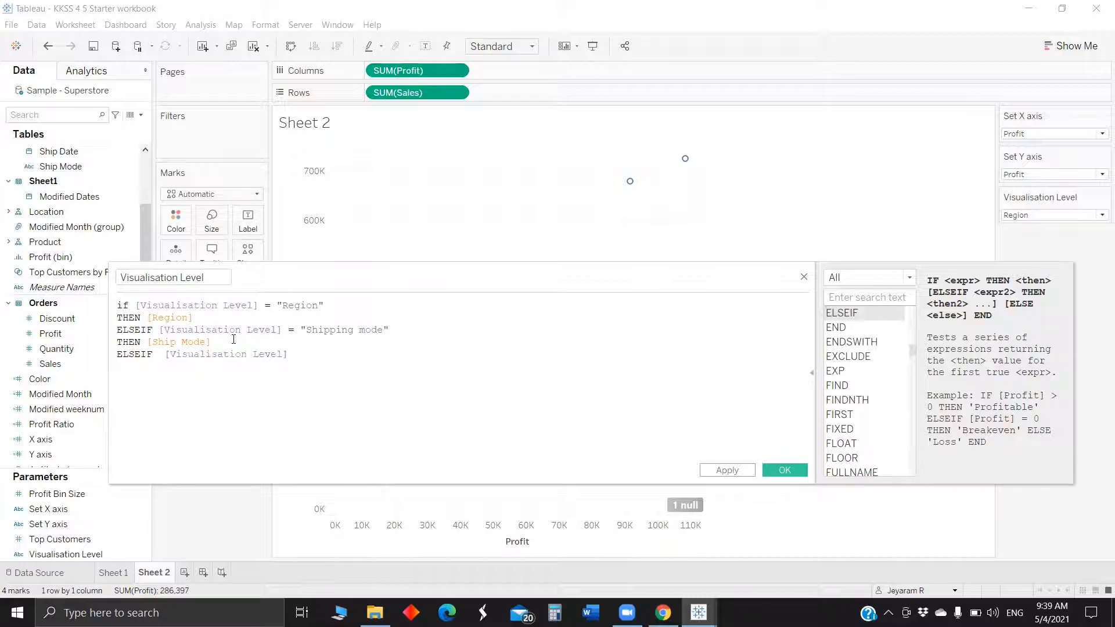
type("= \"State\"")
key("Return")
Step: Add the result then [State] below the State condition
type("then")
key("BackSpace")
type("STARTSWIT")
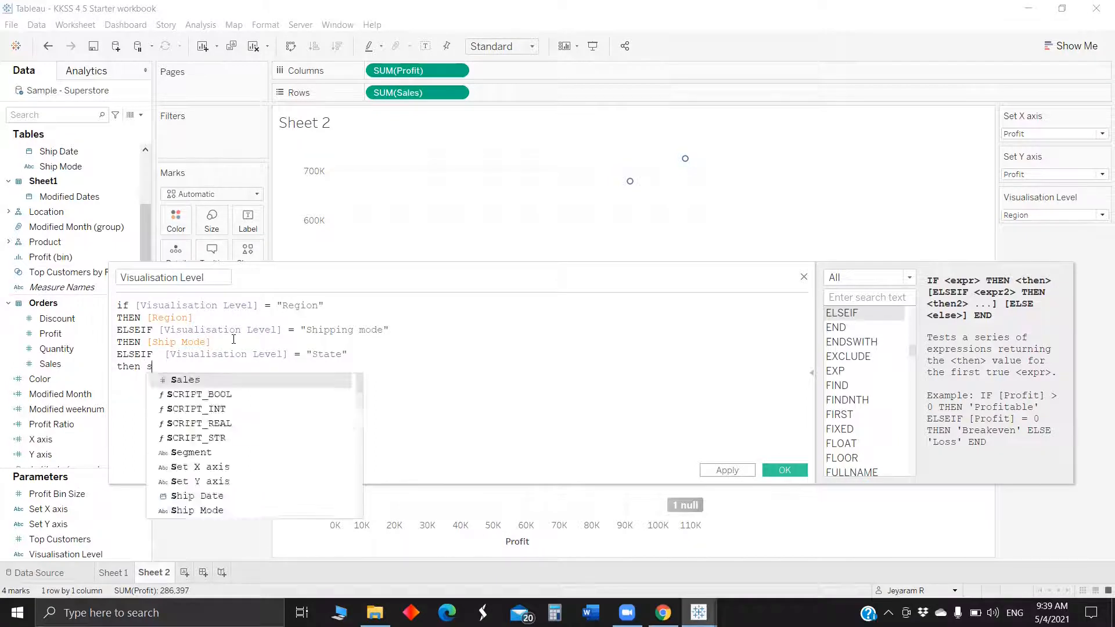
key("BackSpace")
key("BackSpace")
key("BackSpace")
key("BackSpace")
key("BackSpace")
key("BackSpace")
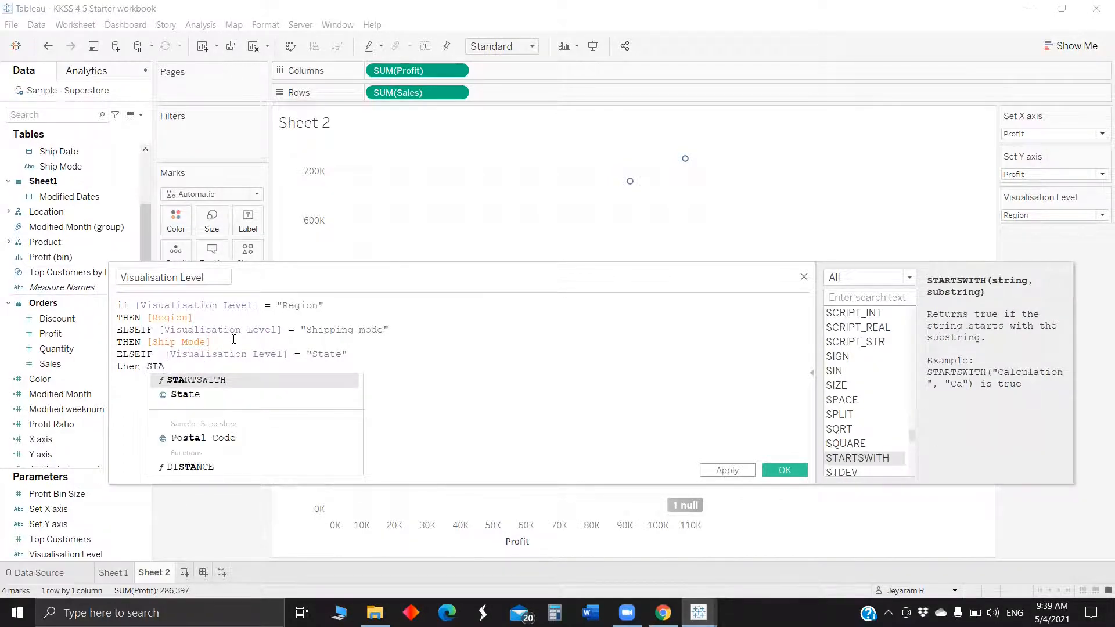
key("Down")
key("Return")
Step: Close the Visualisation Level formula with END and save the calculated field
key("Return")
type("END")
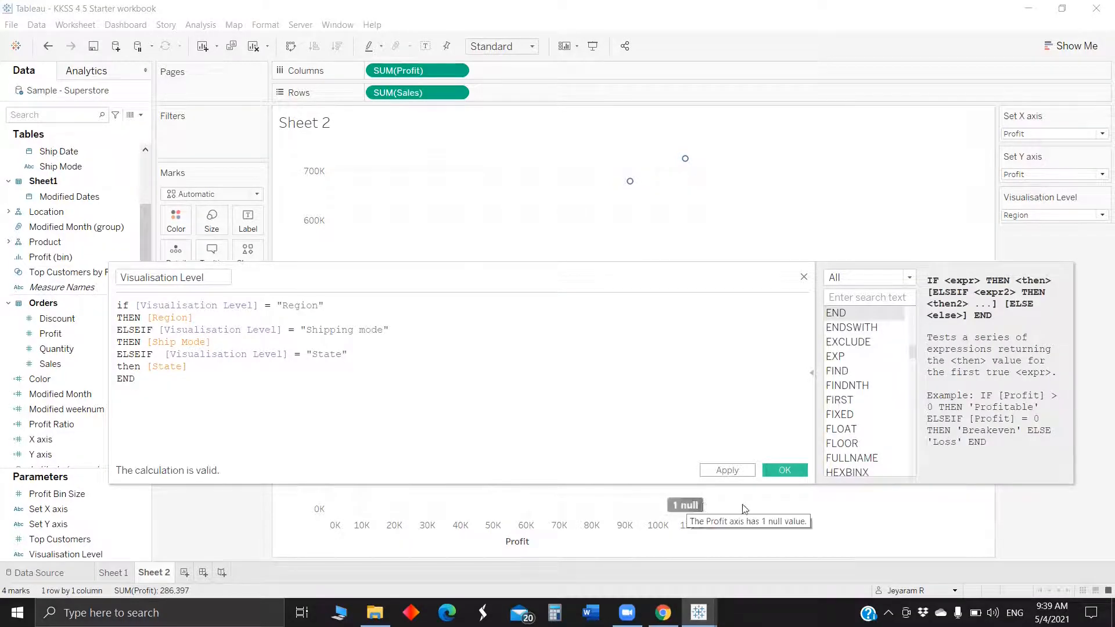
left_click(785, 471)
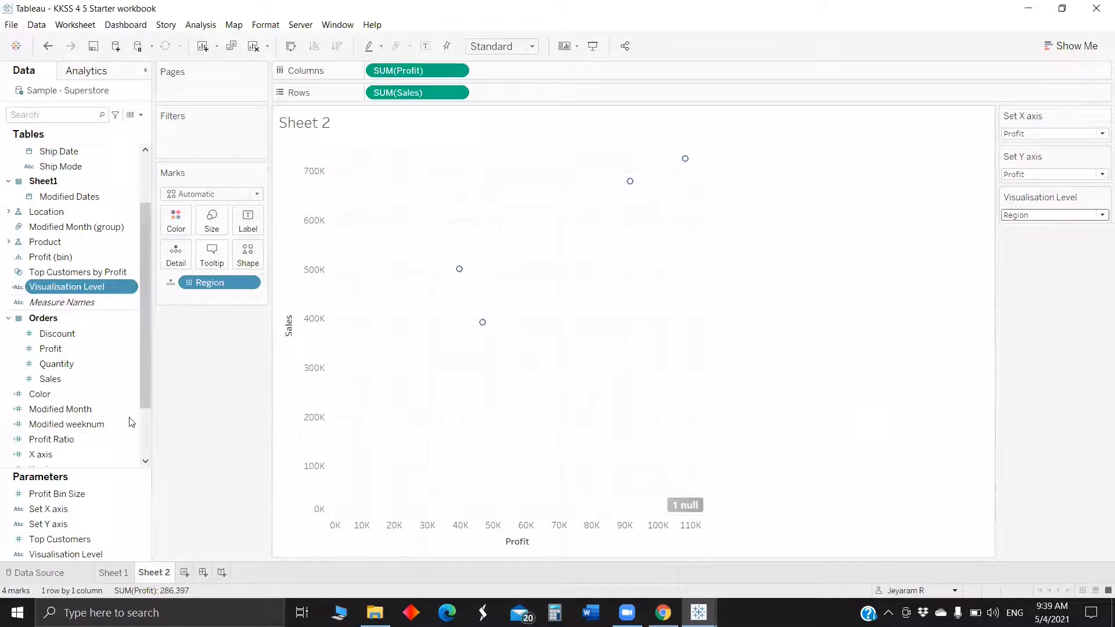
Step: Replace Region on the marks, Profit on the columns and Sales on the rows with the Visualisation Level, X axis and Y axis calculated fields
left_click_drag(51, 284, 204, 279)
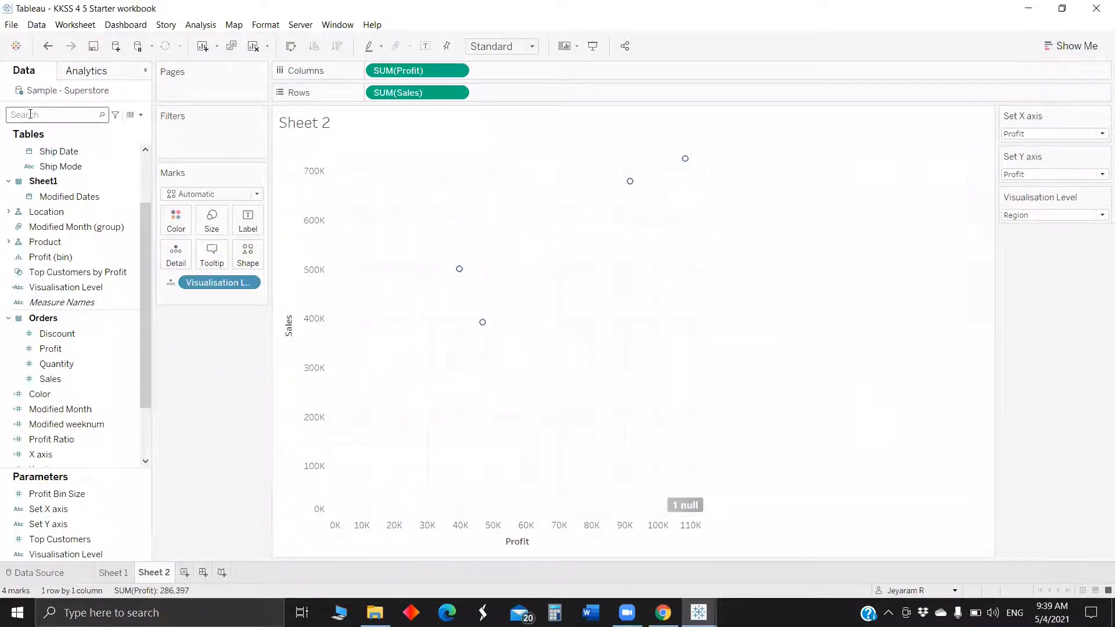
type("ax")
left_click_drag(56, 161, 400, 67)
left_click(118, 180)
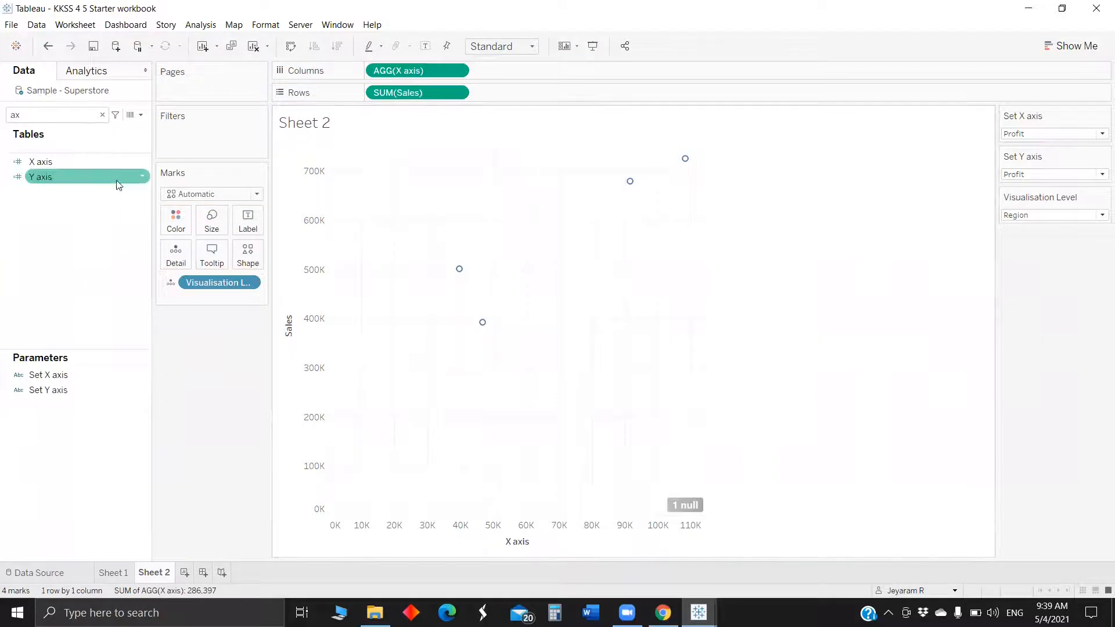
left_click_drag(106, 185, 436, 94)
Step: Set the Visualisation Level parameter to Shipping mode and the Set Y axis parameter to Sales
left_click(1045, 216)
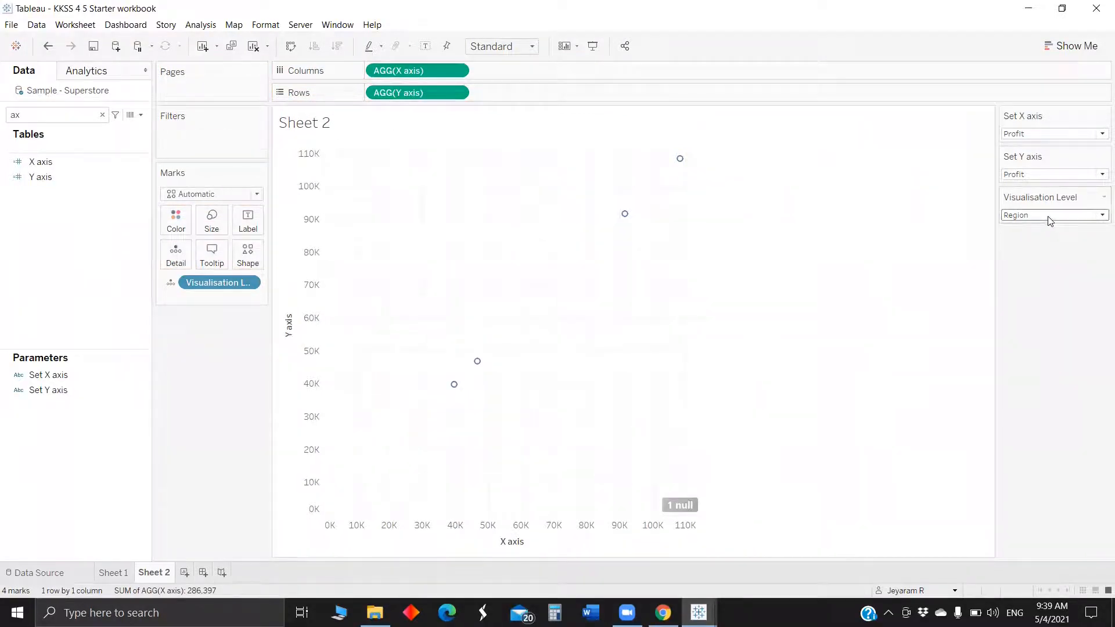
left_click(1039, 240)
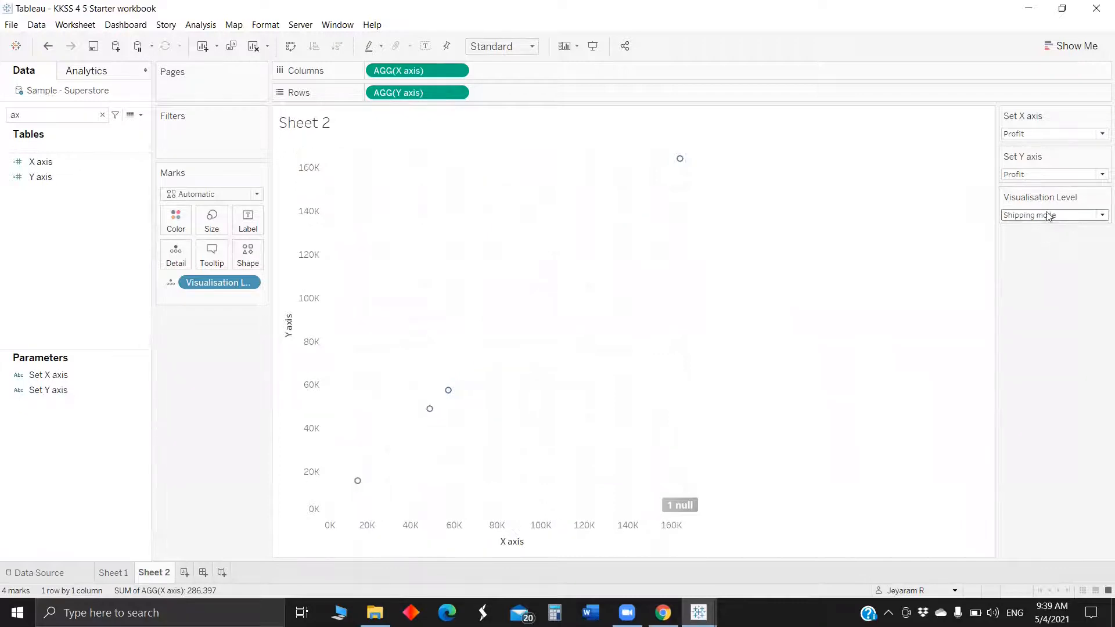
left_click(1035, 174)
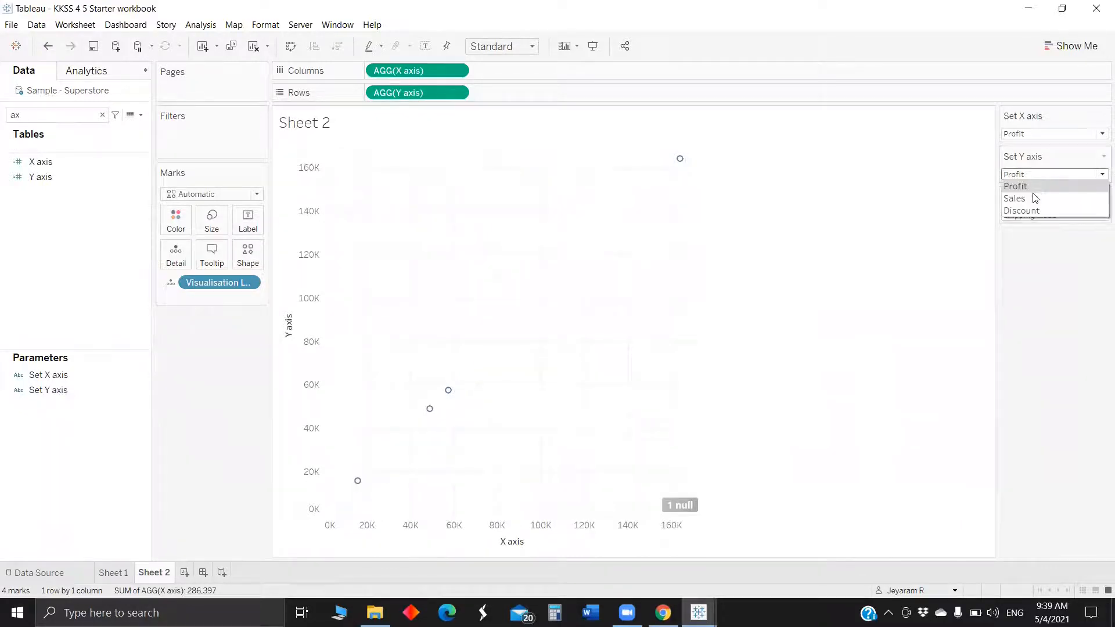
left_click(1032, 197)
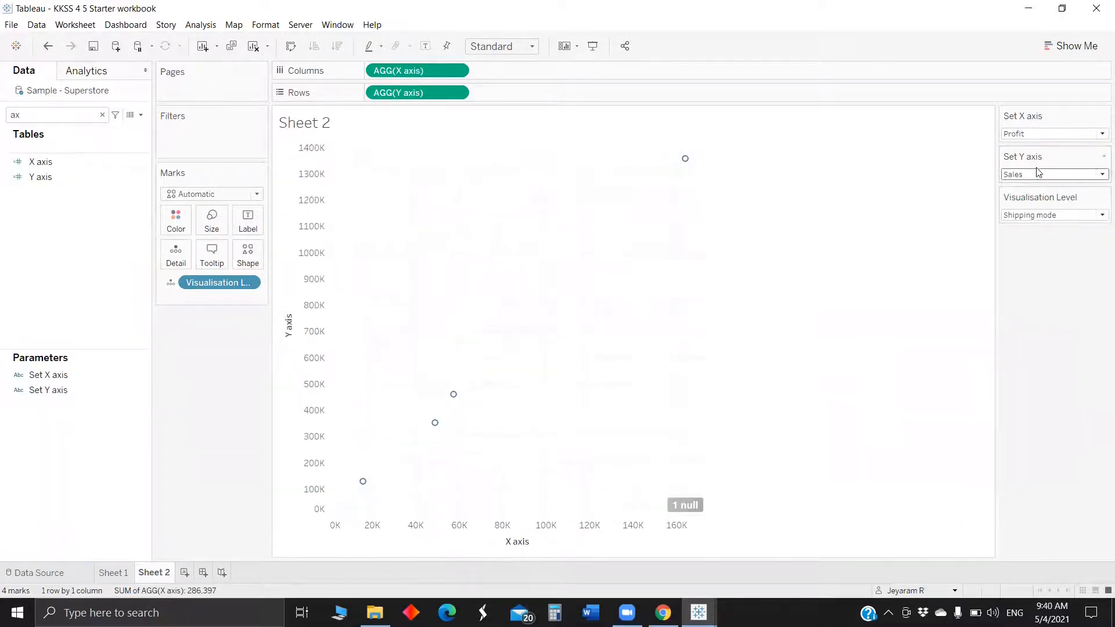
Step: Set the Set X axis parameter to Discount, keeping Sales for the Y axis
left_click(1033, 135)
left_click(1026, 169)
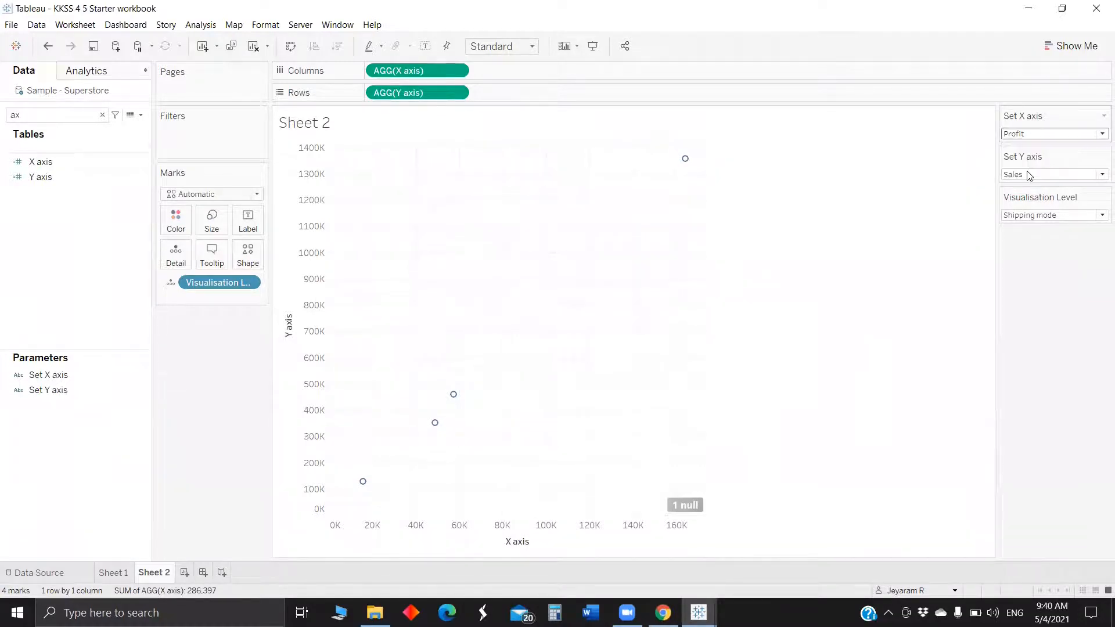
left_click(1027, 172)
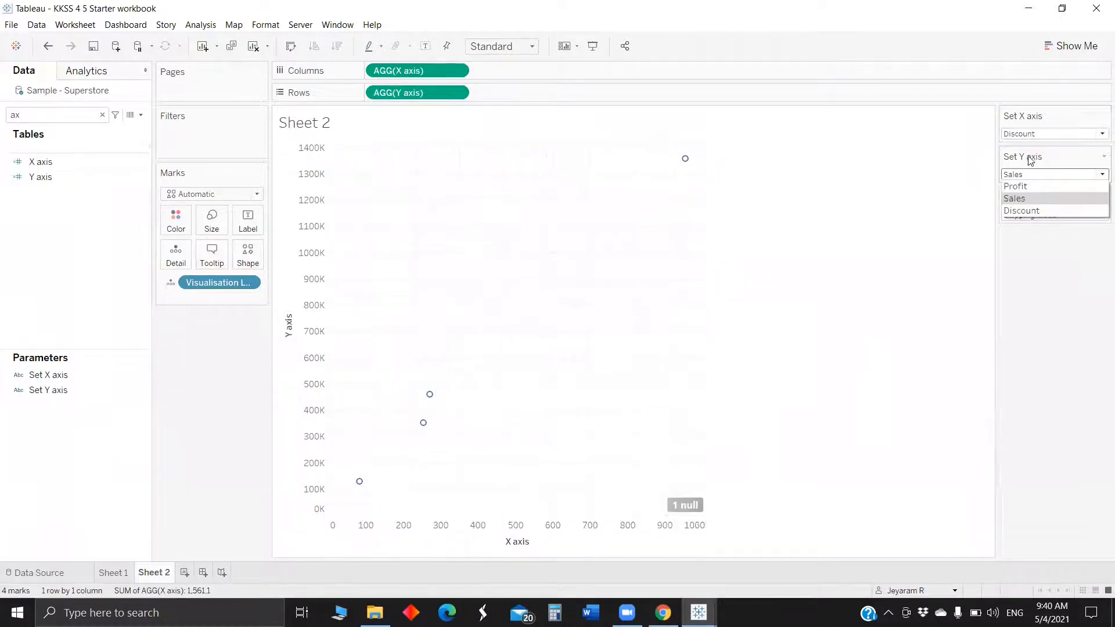
left_click(928, 281)
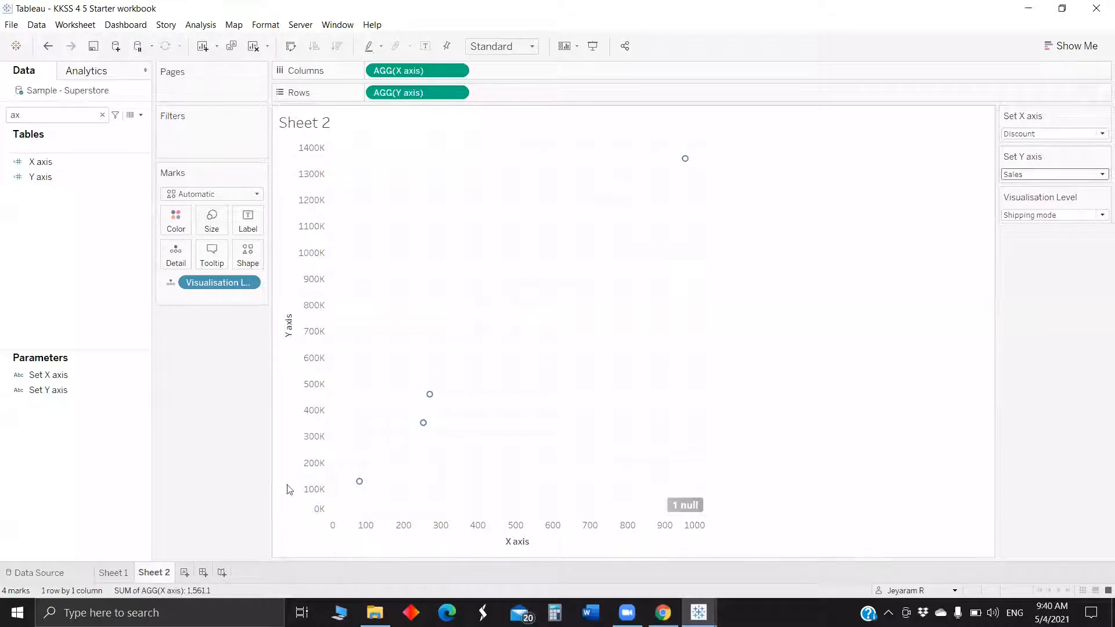
Step: Create a new dashboard and place Sheet 2 on it
left_click(201, 575)
left_click_drag(62, 232, 299, 299)
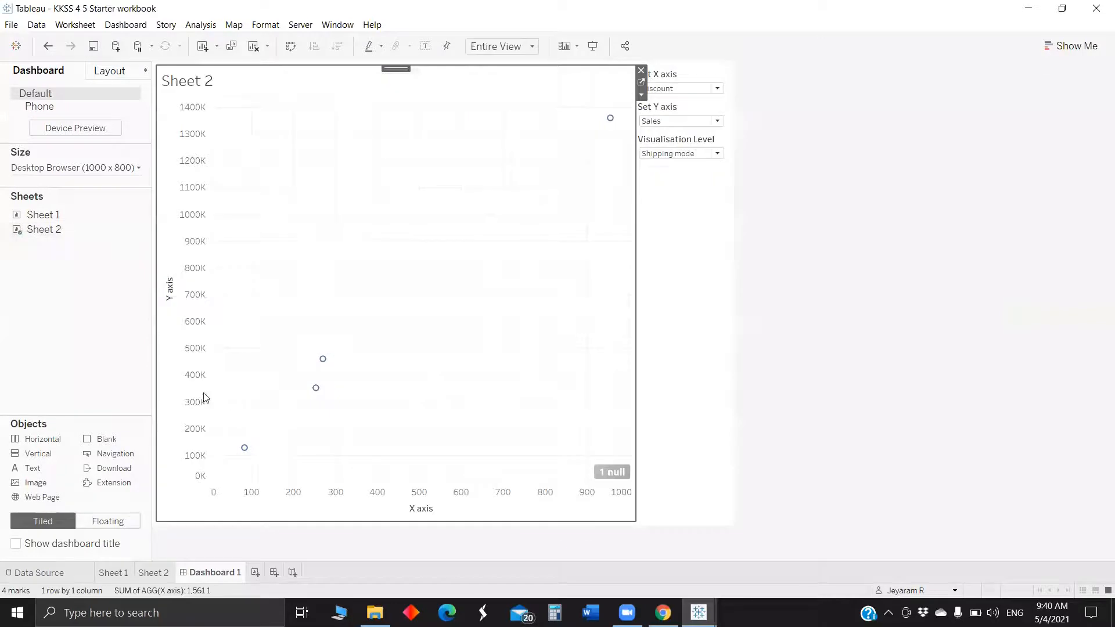
Step: Remove the title of the scatter plot's Y axis
right_click(170, 287)
left_click(232, 297)
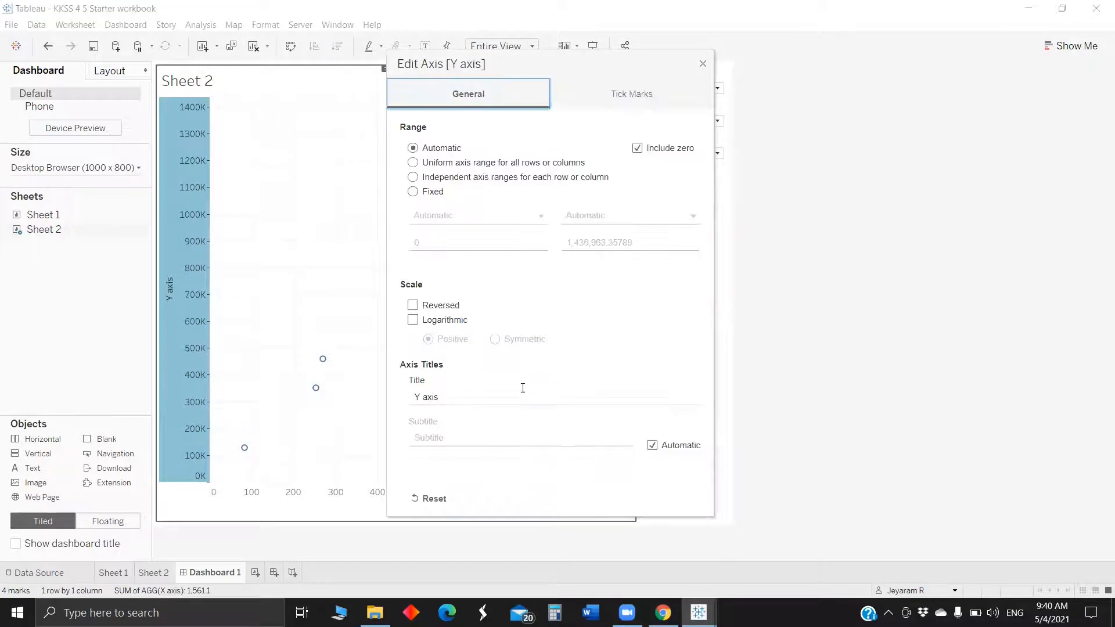
left_click(468, 403)
key("BackSpace")
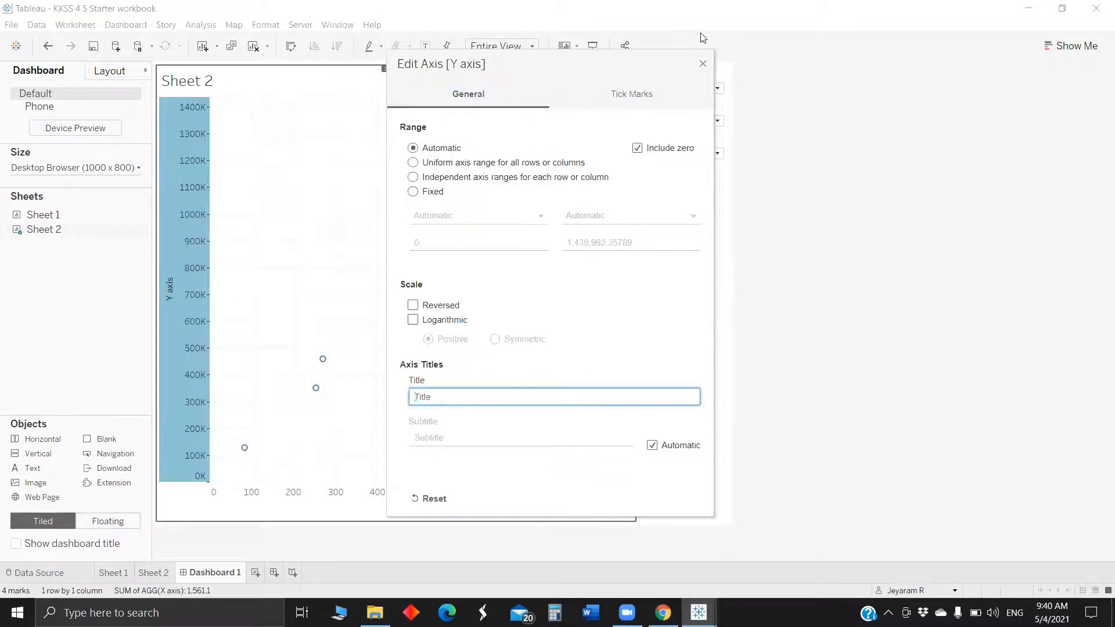
left_click(701, 63)
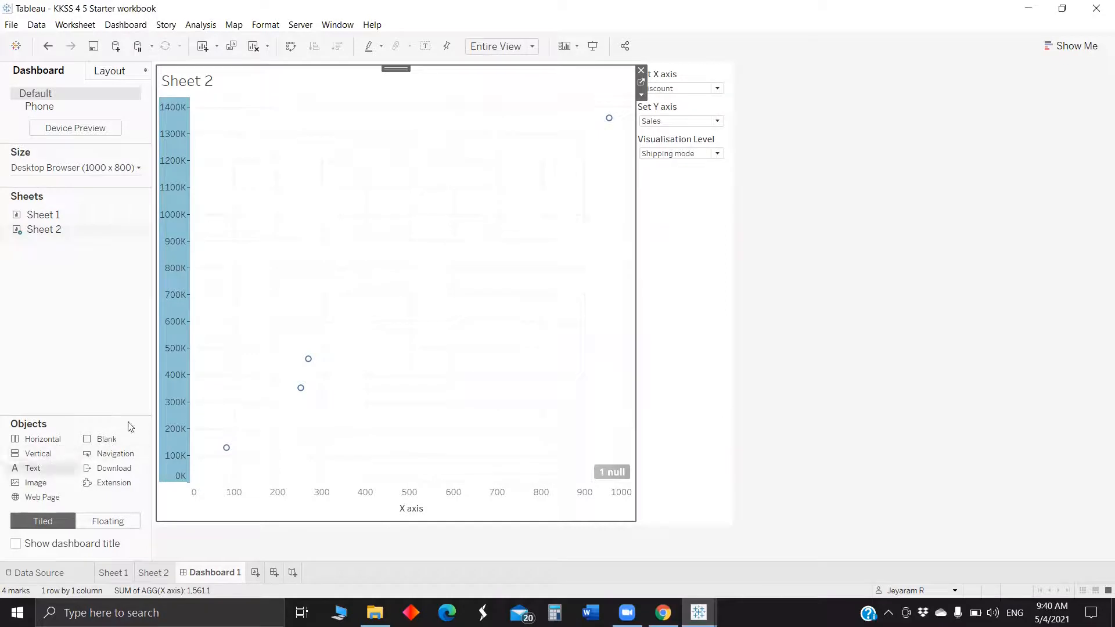
Step: Add a text object beside the chart's Y axis that displays the Set Y axis parameter
left_click_drag(54, 467, 370, 258)
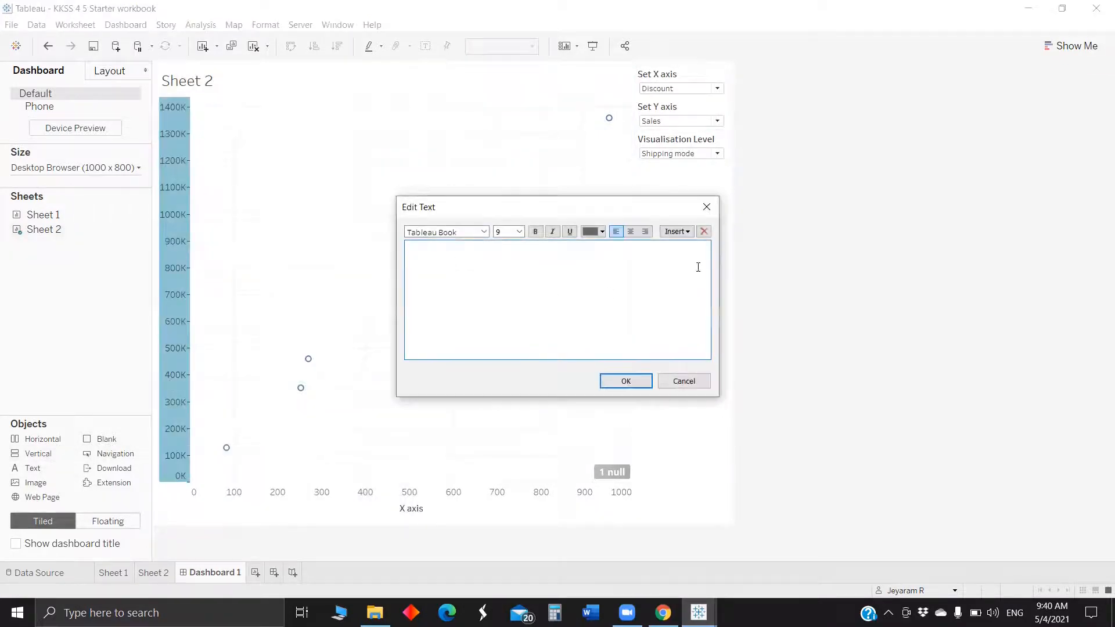
left_click(677, 232)
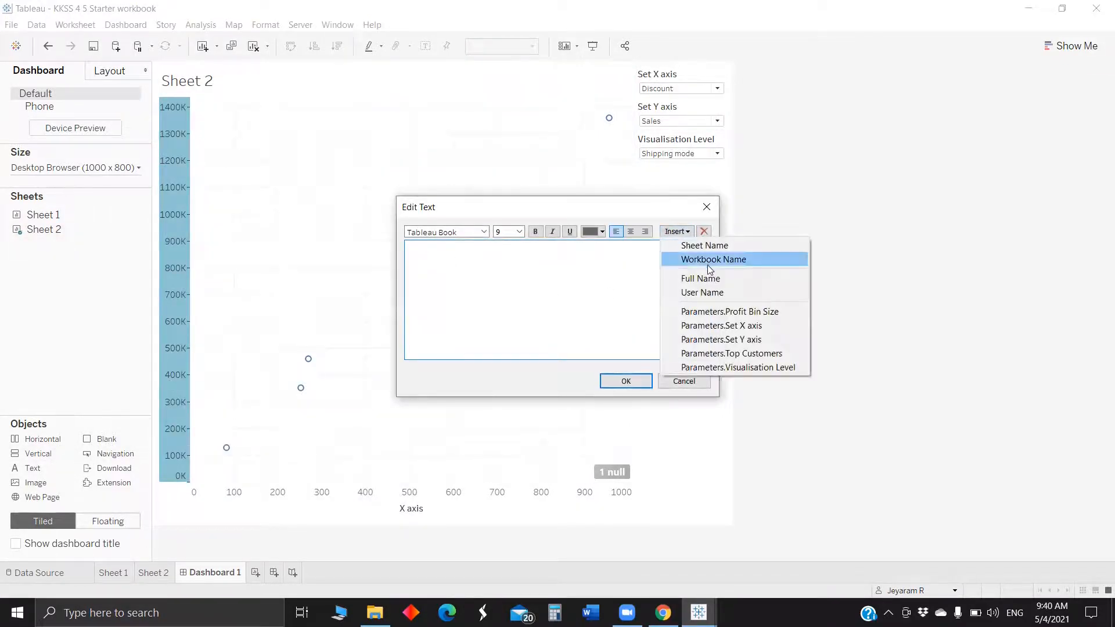
left_click(722, 340)
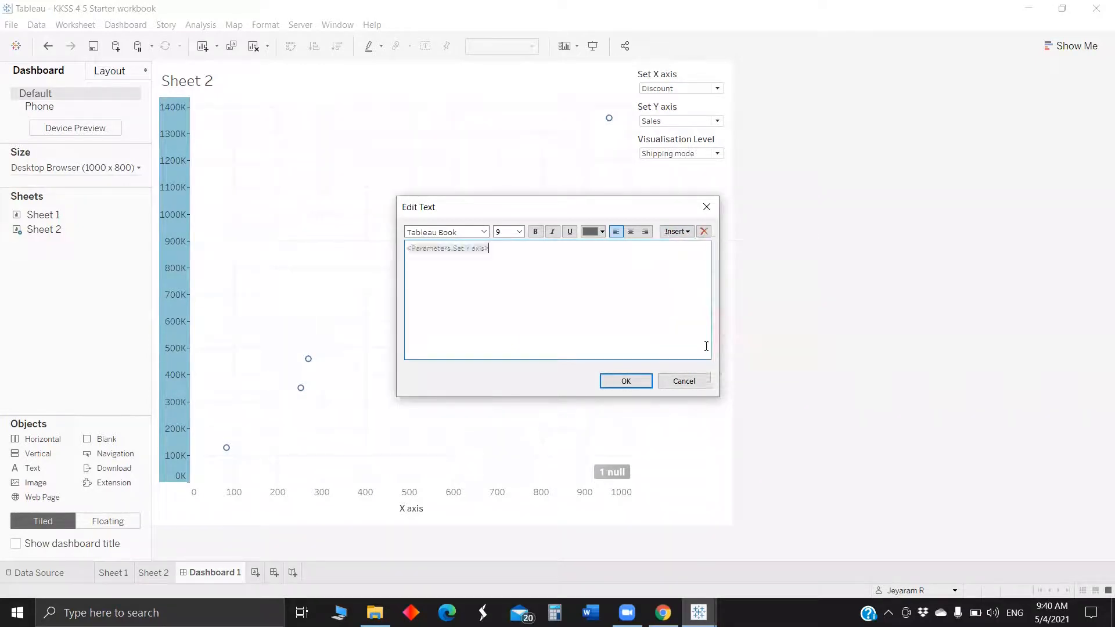
left_click(621, 380)
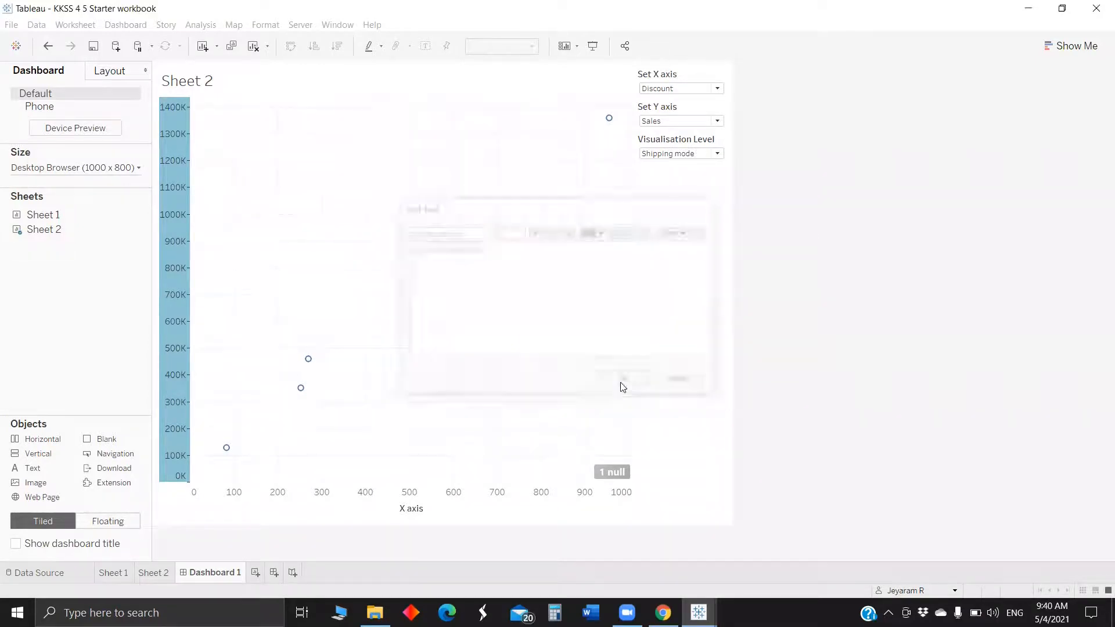
Step: Rotate the Y-axis text object to read upwards with middle vertical alignment, and narrow it to a thin strip beside the chart
right_click(200, 331)
left_click(256, 351)
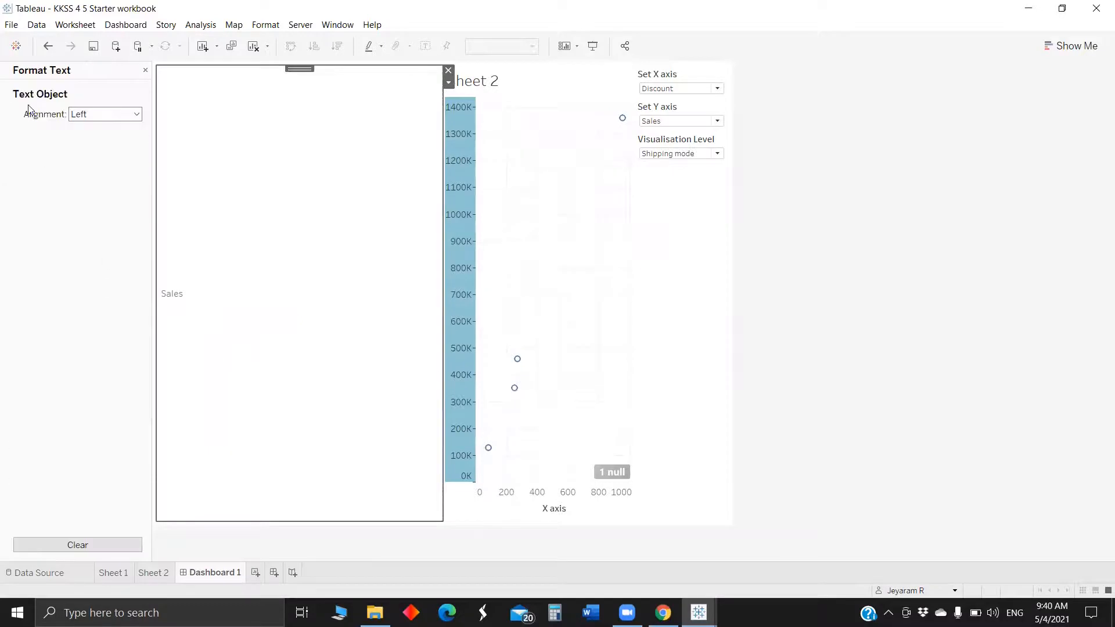
left_click(105, 116)
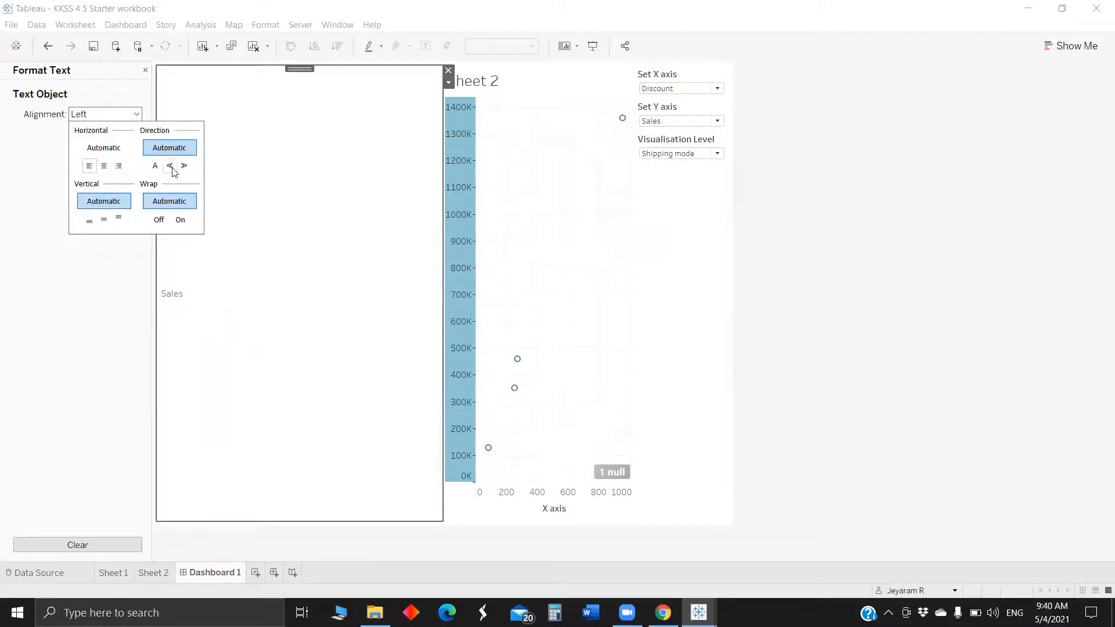
left_click(170, 166)
left_click(102, 225)
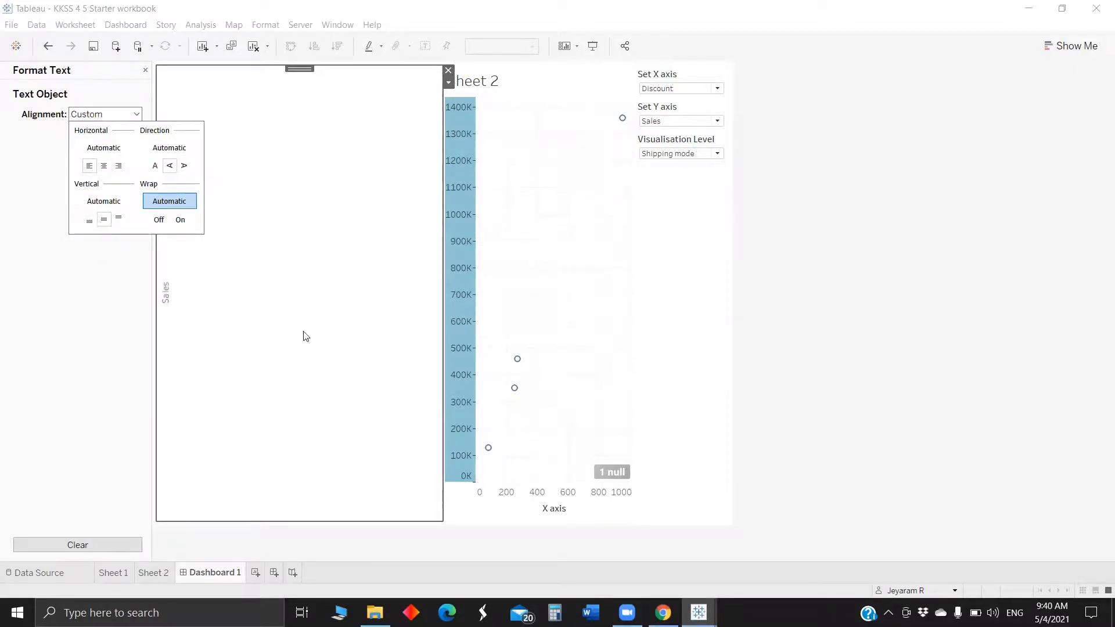
left_click(91, 386)
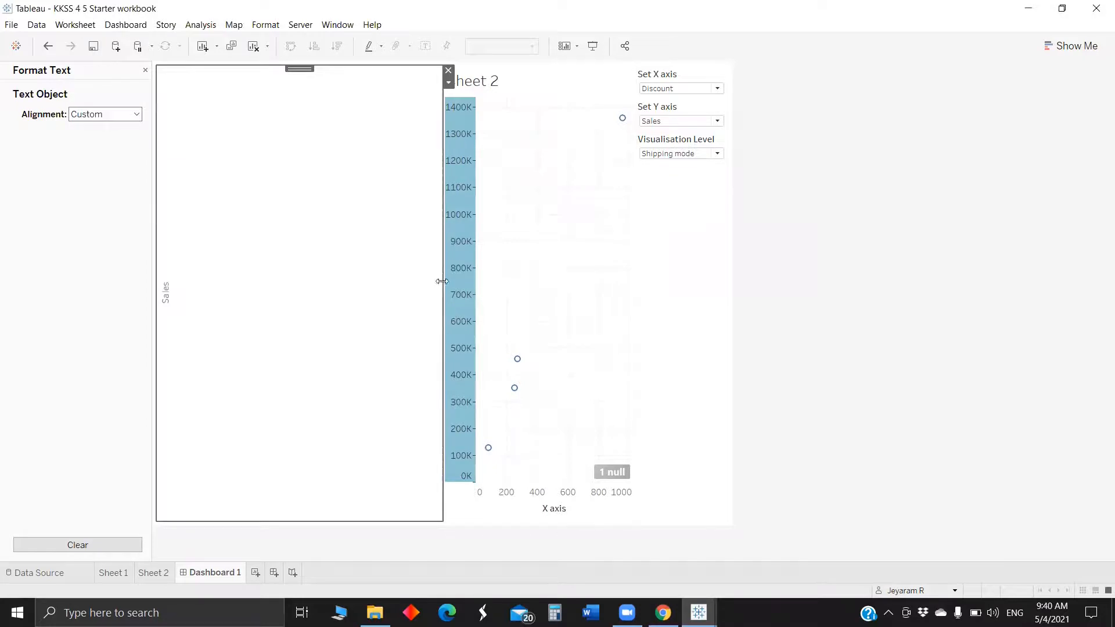
left_click_drag(443, 281, 134, 279)
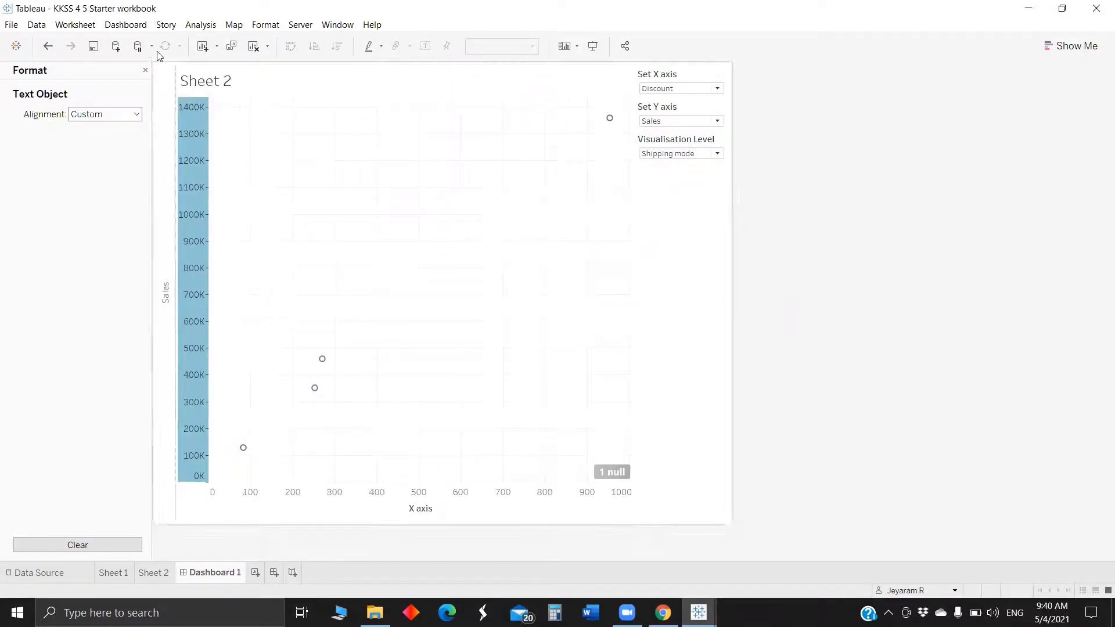
left_click(145, 70)
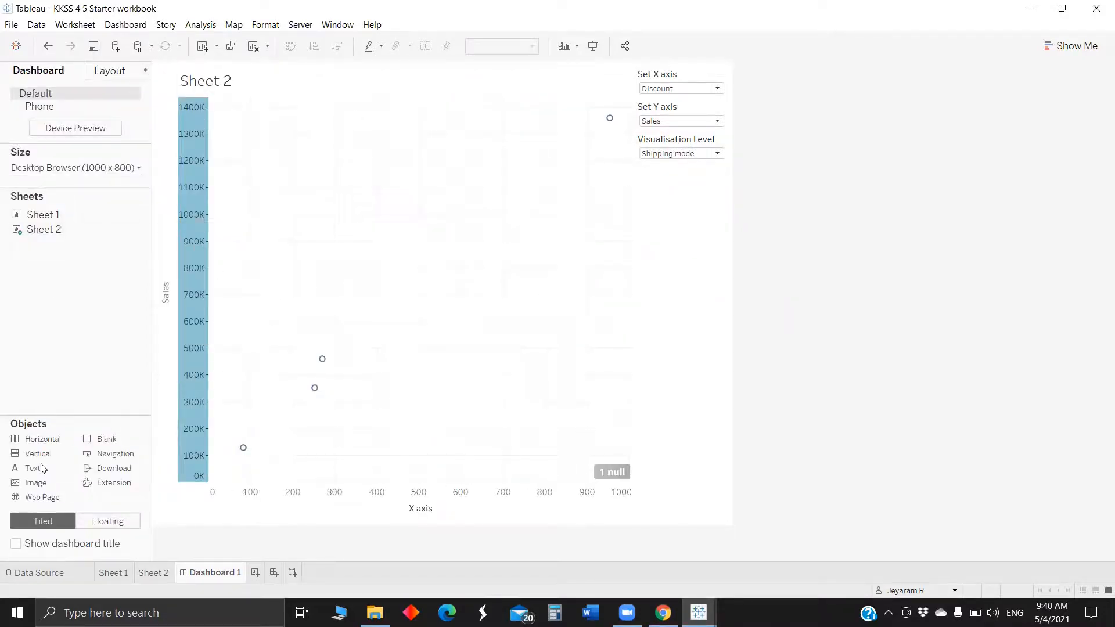
Step: Add a vertical container between the Y-axis text and the chart, and move Sheet 2 into it
left_click_drag(38, 454, 256, 371)
left_click(548, 303)
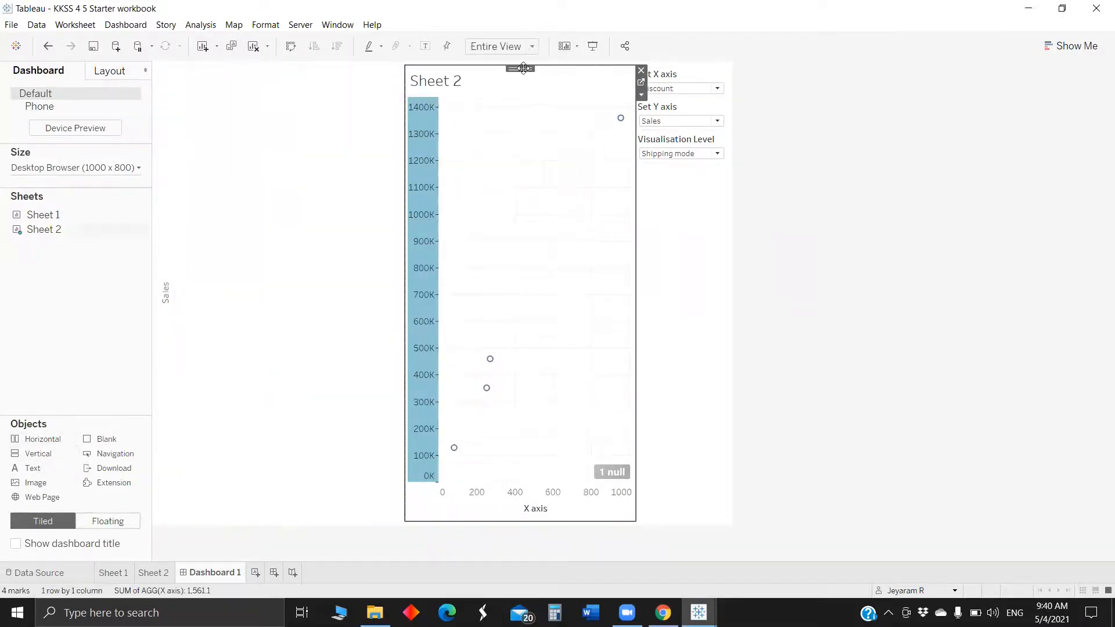
left_click_drag(517, 67, 330, 108)
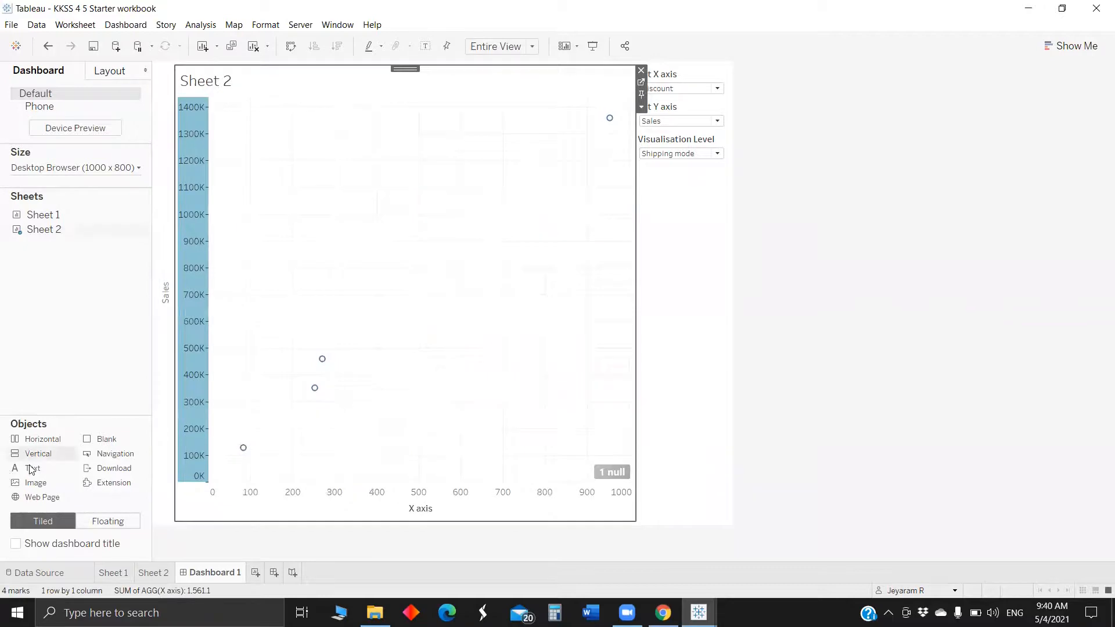
Step: Add a text object beneath the scatter plot that displays the Set X axis parameter
left_click_drag(32, 468, 267, 501)
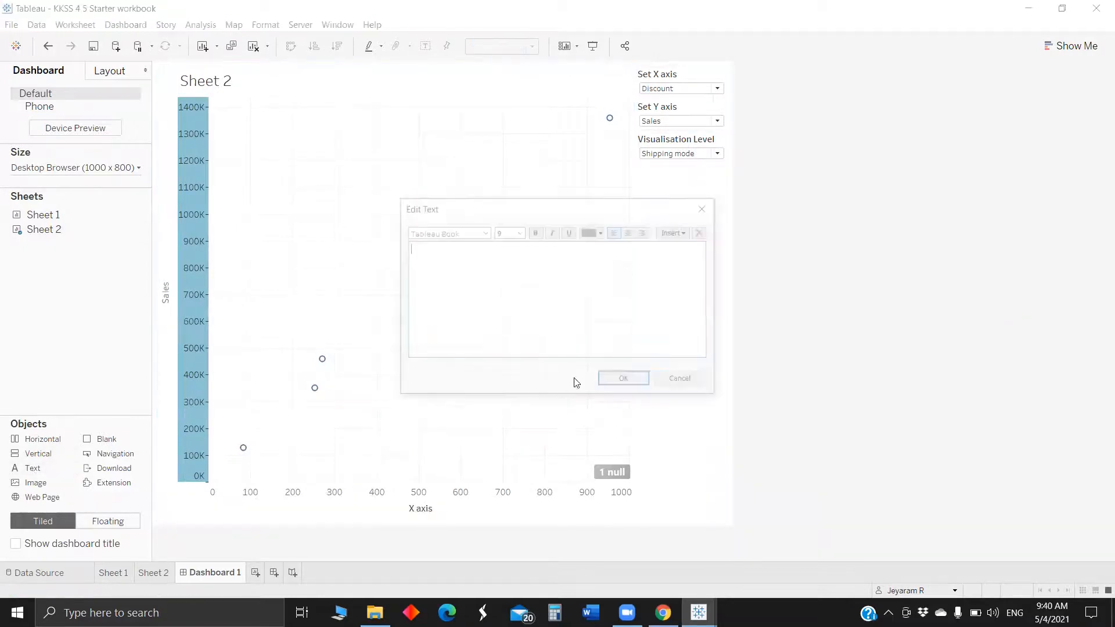
left_click(676, 232)
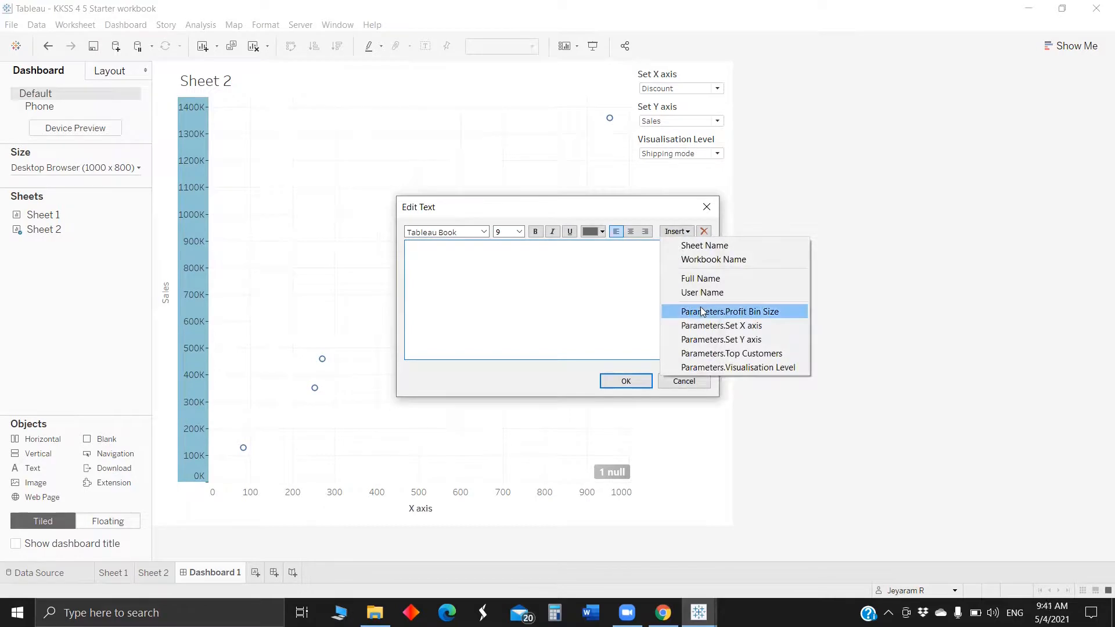
left_click(711, 325)
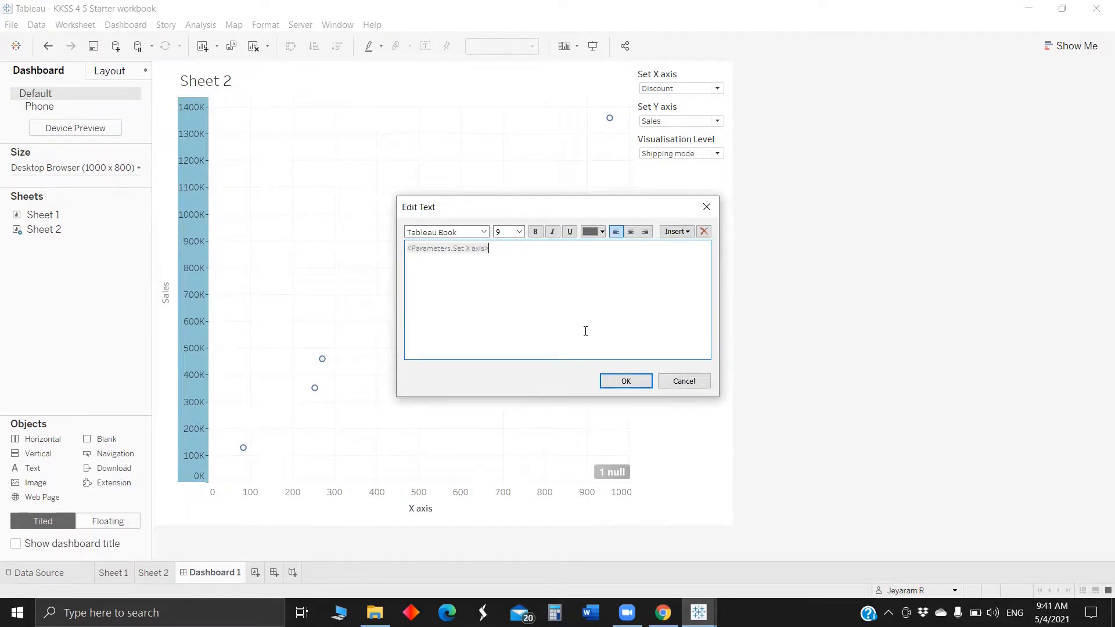
left_click(616, 383)
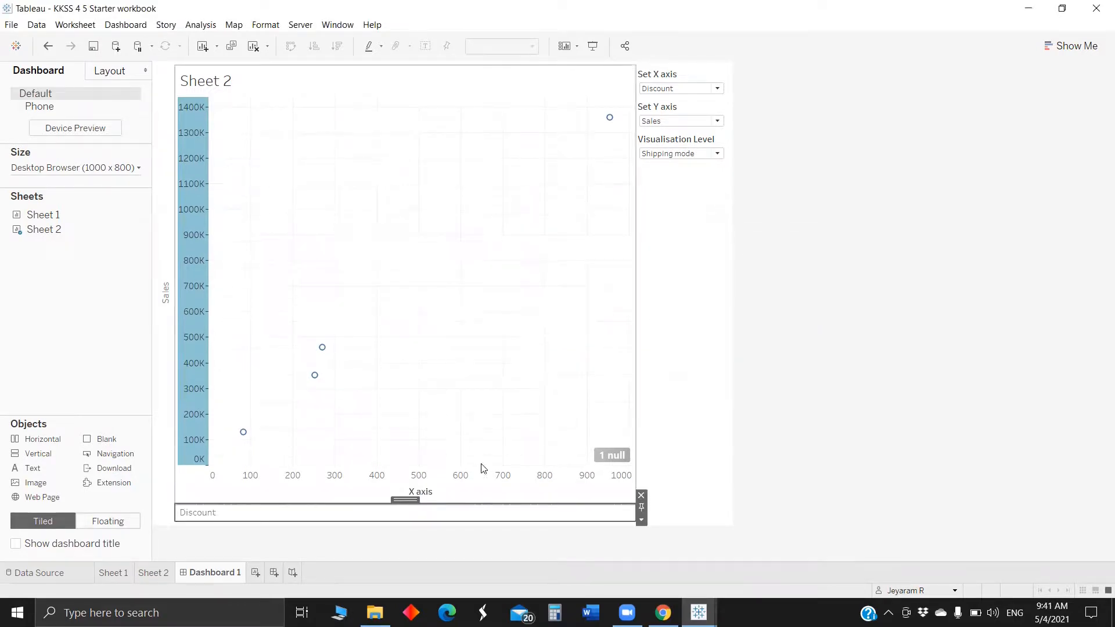
Step: Centre the X-axis text object's content horizontally under the chart
right_click(278, 519)
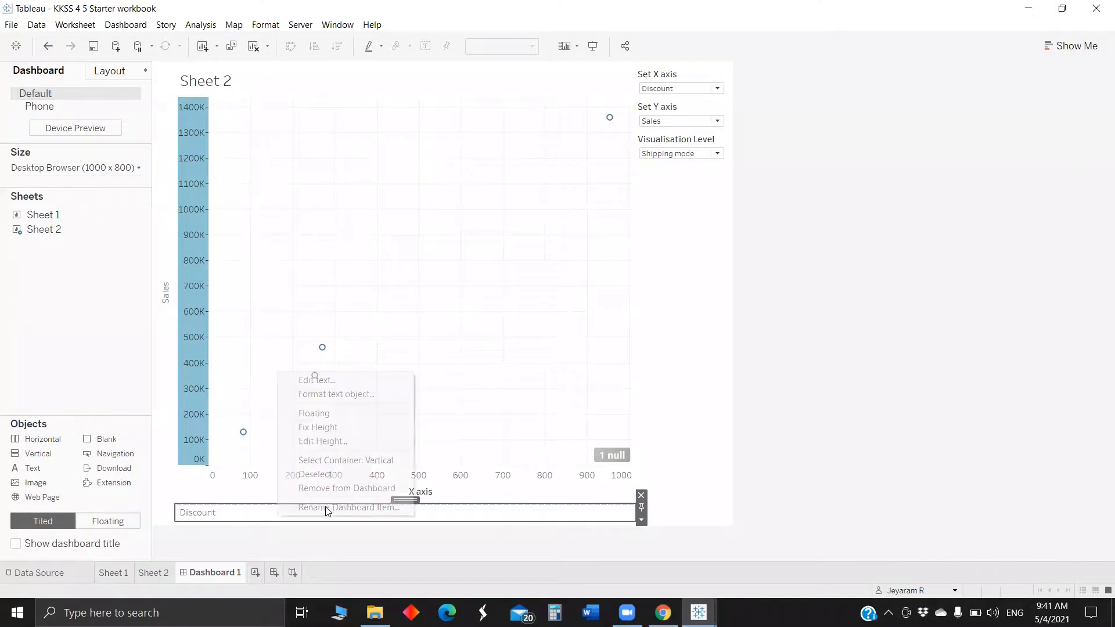
left_click(389, 393)
left_click(81, 114)
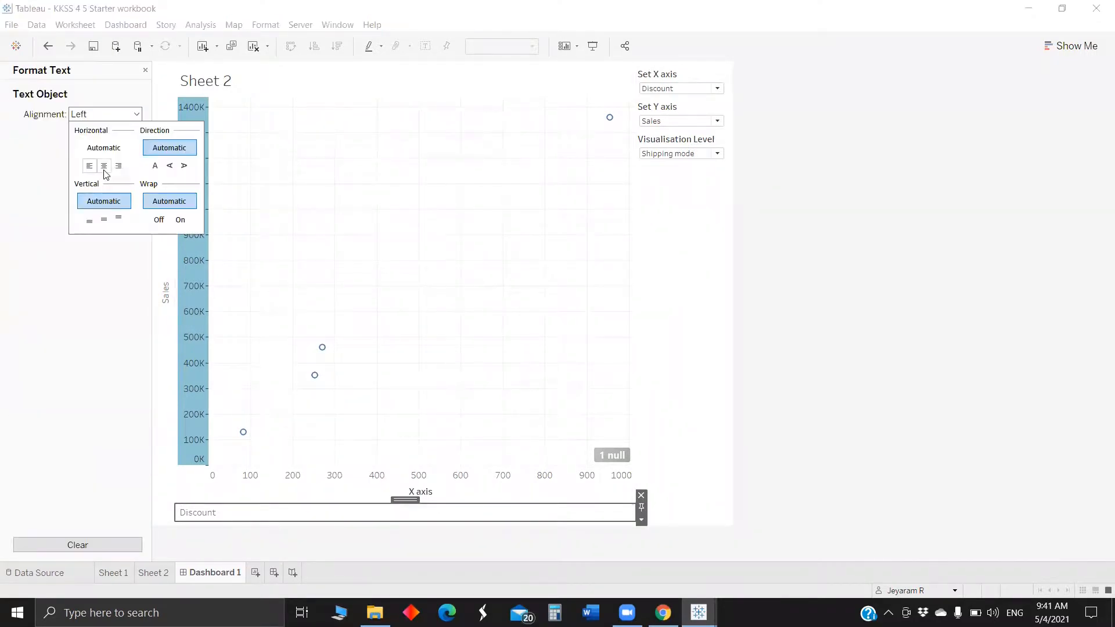
left_click(103, 165)
Step: Remove the built-in title of the scatter plot's X axis
right_click(487, 492)
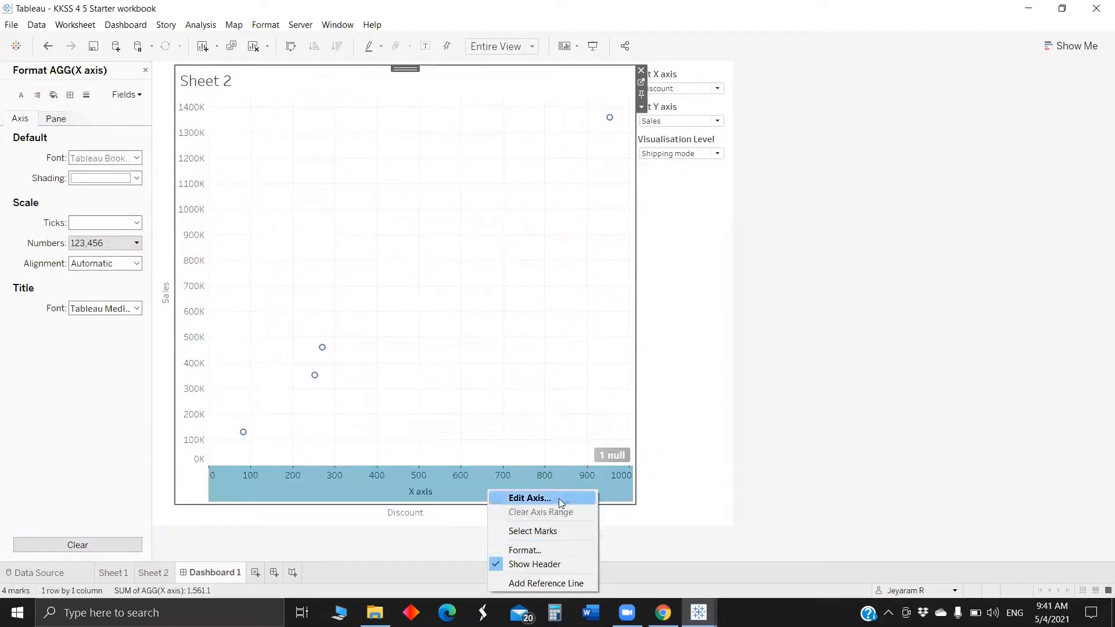
left_click(559, 498)
triple_click(489, 395)
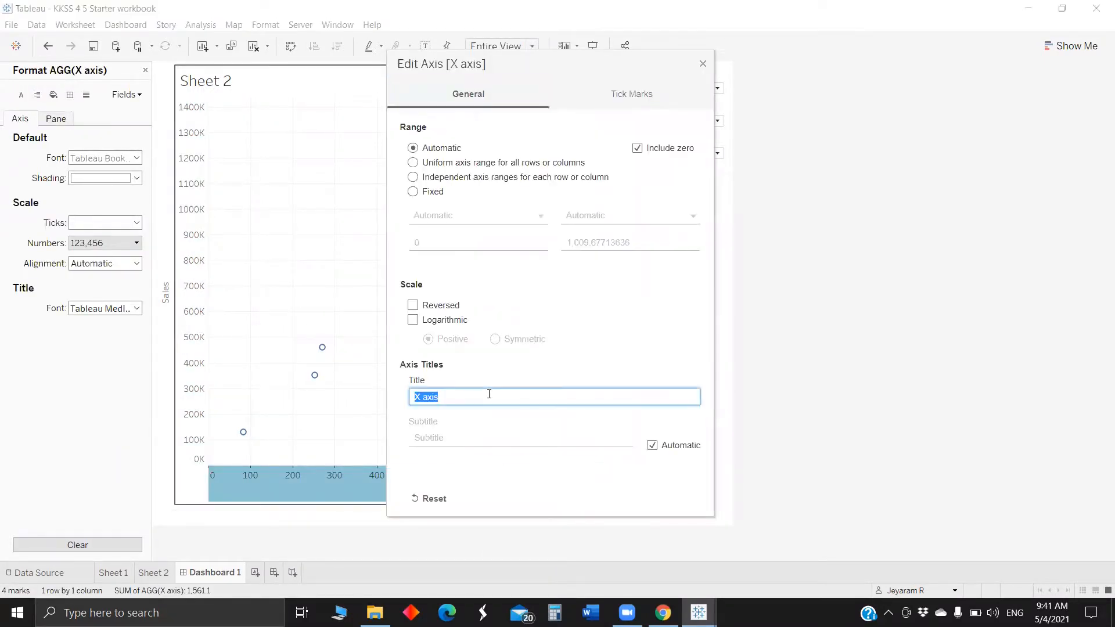
type("Discount")
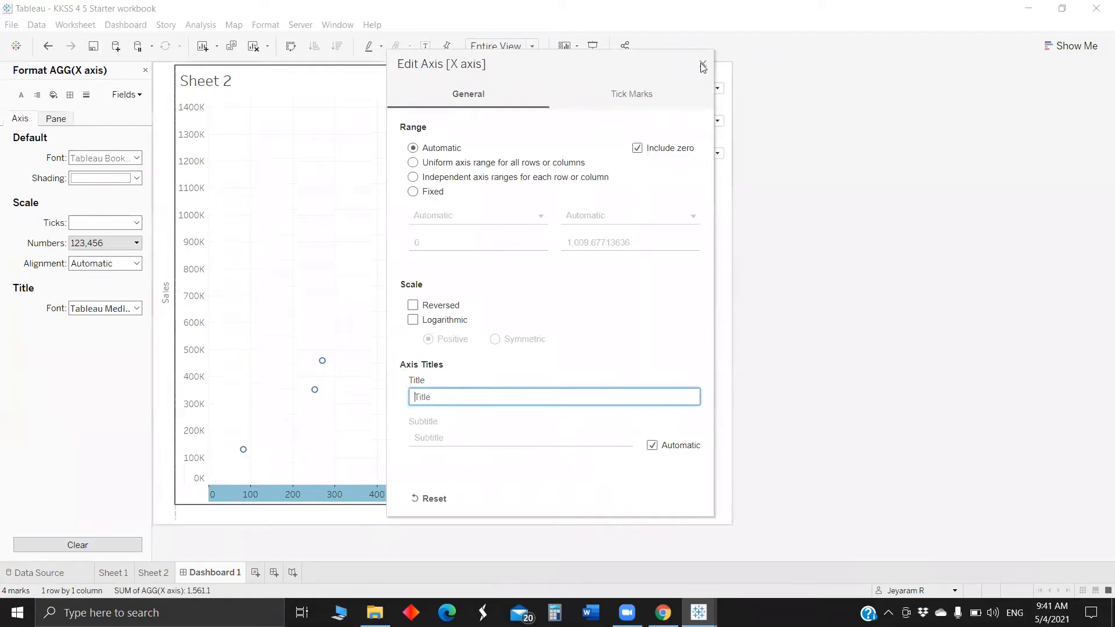
left_click(702, 64)
left_click(712, 347)
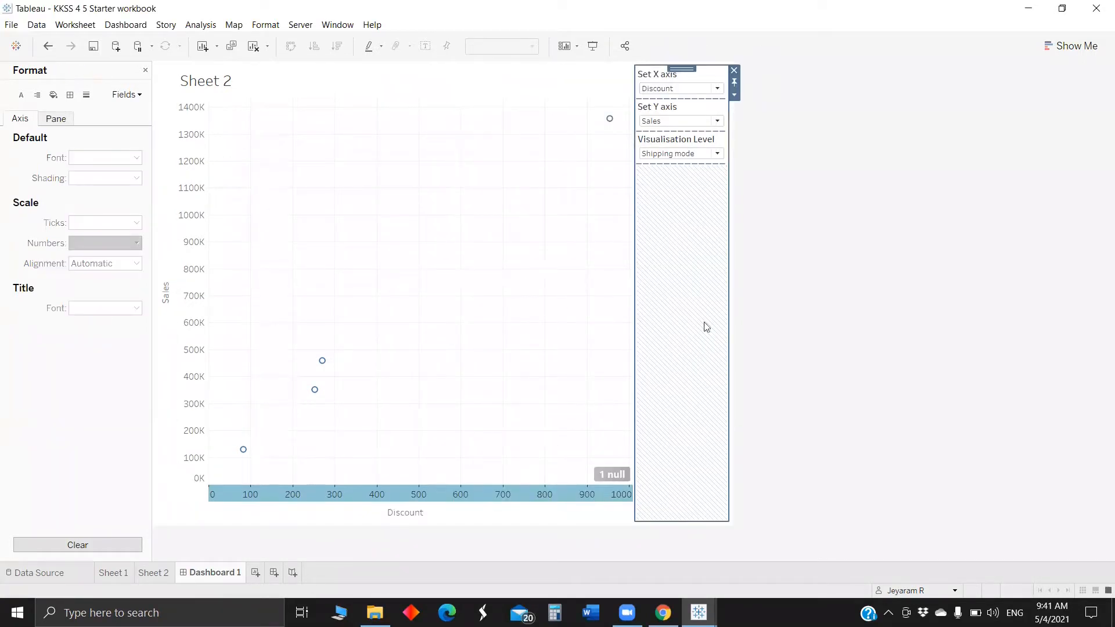
Step: Switch the Set Y axis parameter to Profit to test the dynamic axis title, and reopen its choices
left_click(668, 122)
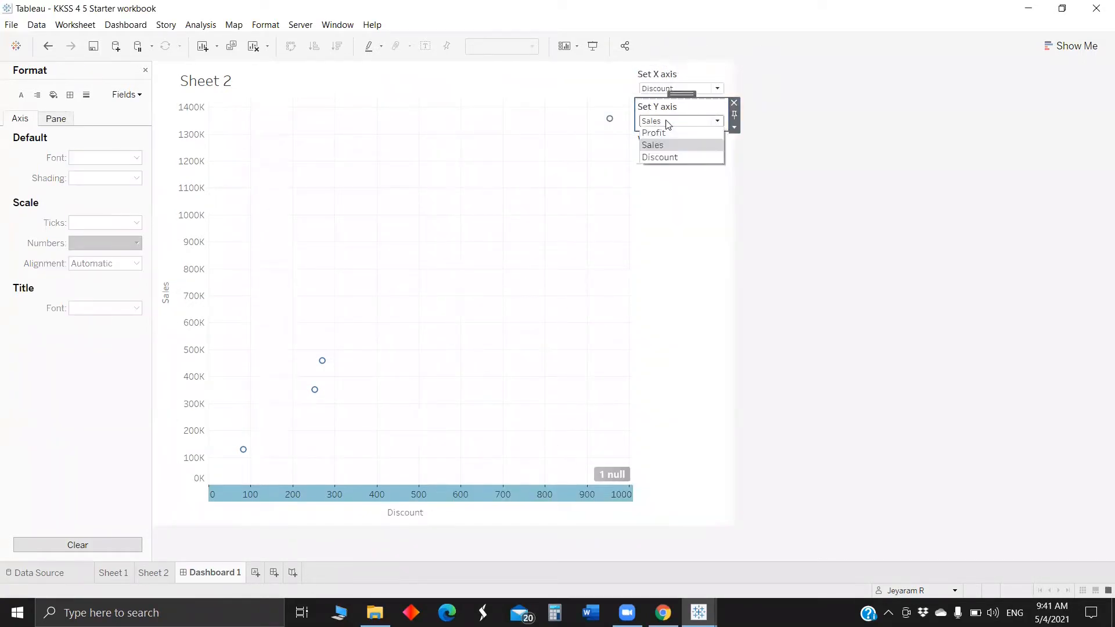
left_click(662, 133)
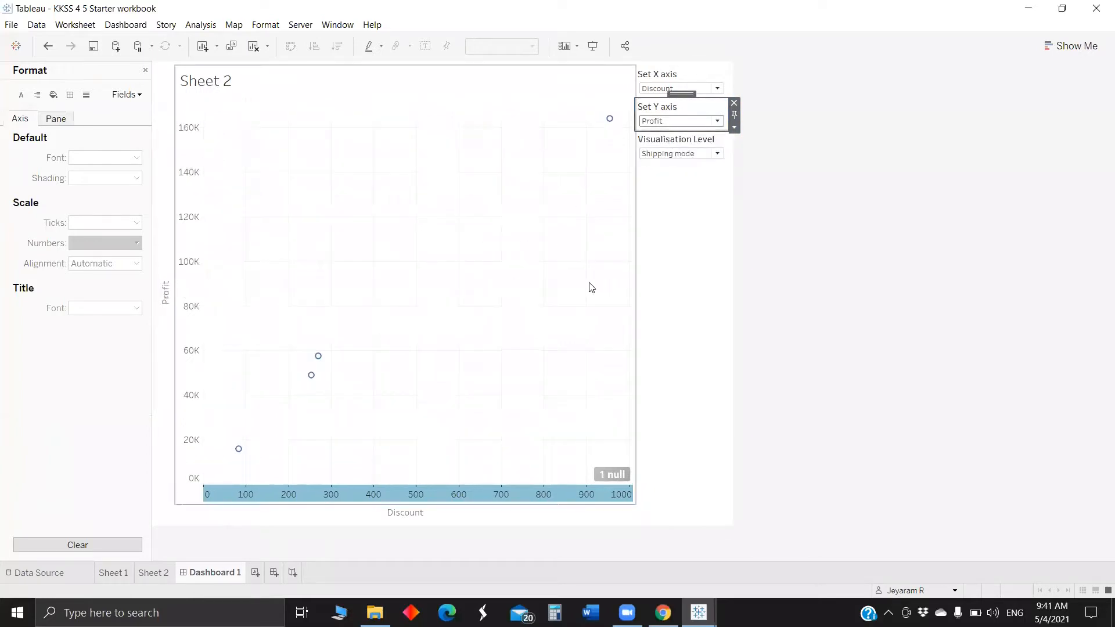
left_click(683, 121)
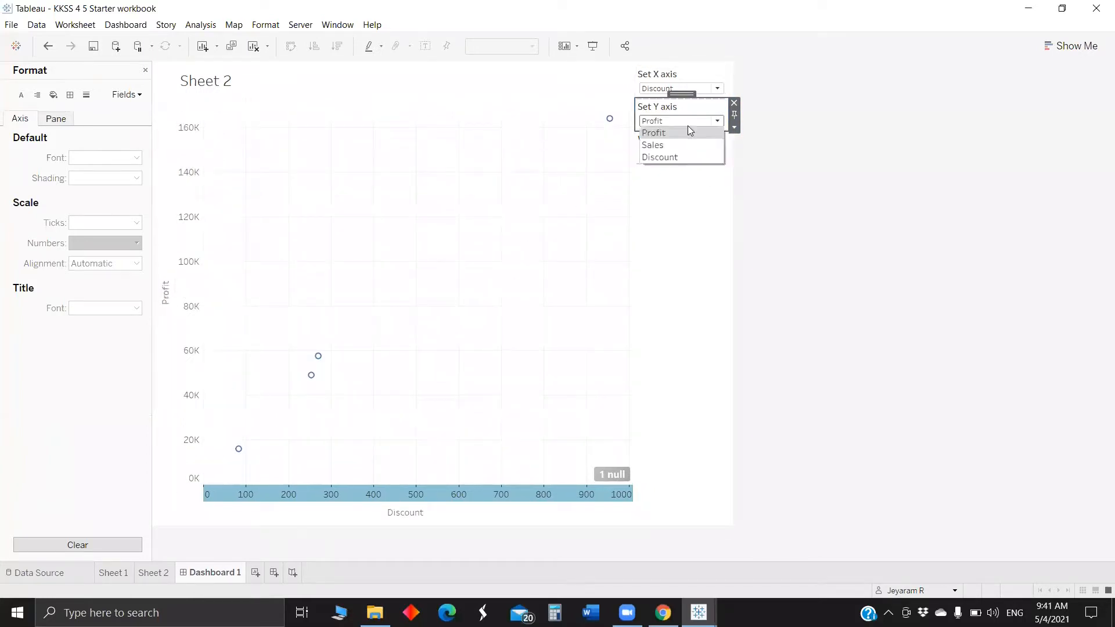